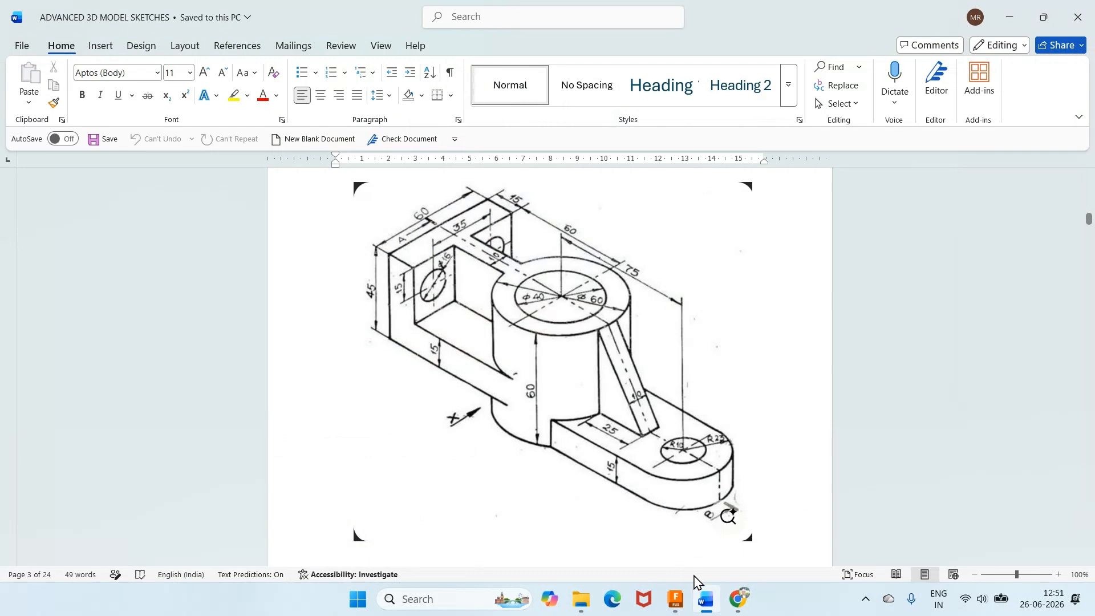
In Autodesk Fusion, dimension the circle to a 60 mm diameter and extrude it into a solid cylinder.
left_click(676, 599)
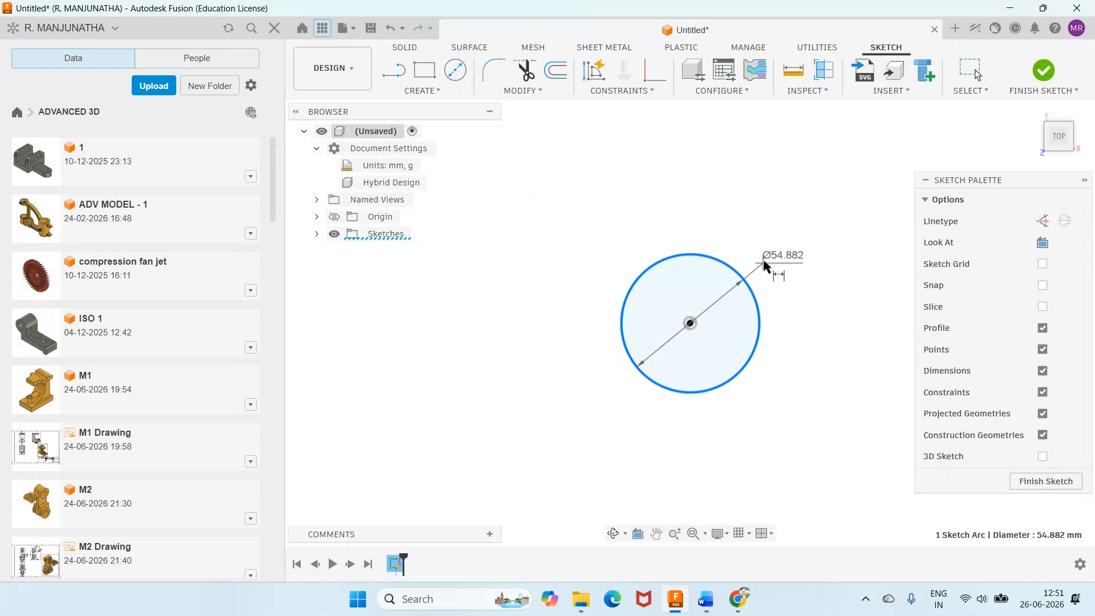
left_click(765, 264)
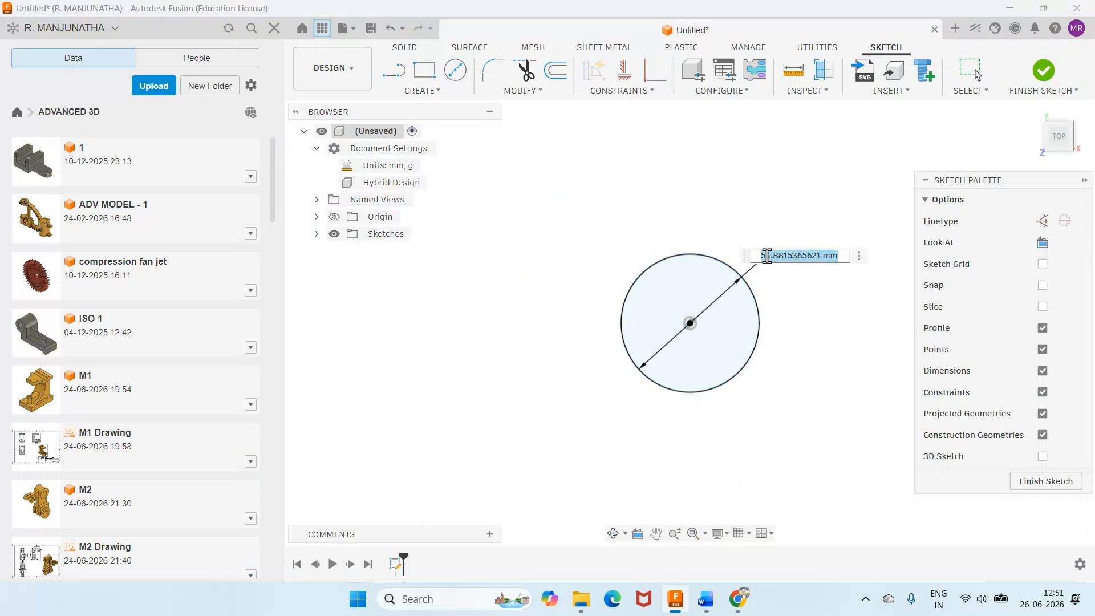
type("60")
key("Return")
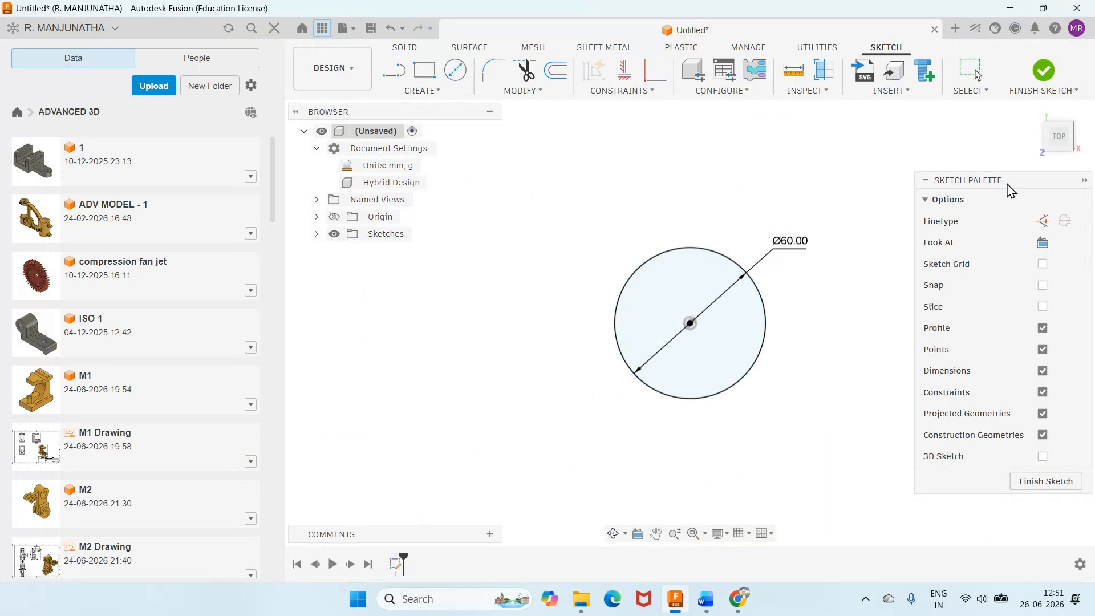
key("e")
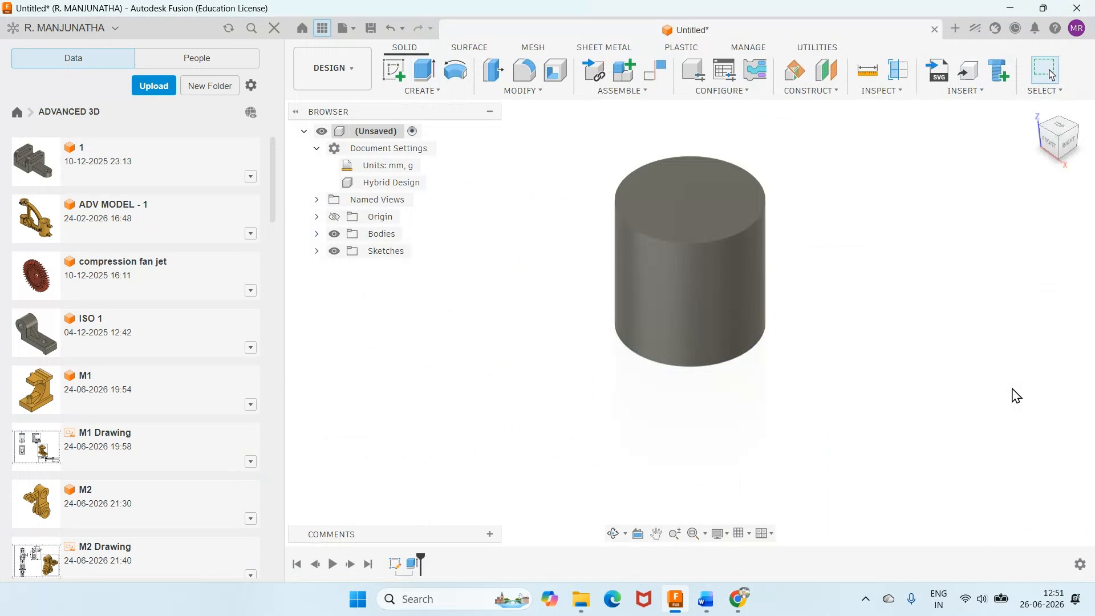
Check the reference drawing in Word, return to Fusion and sketch a circle about 35 mm in diameter beside the cylinder.
key("alt+Tab")
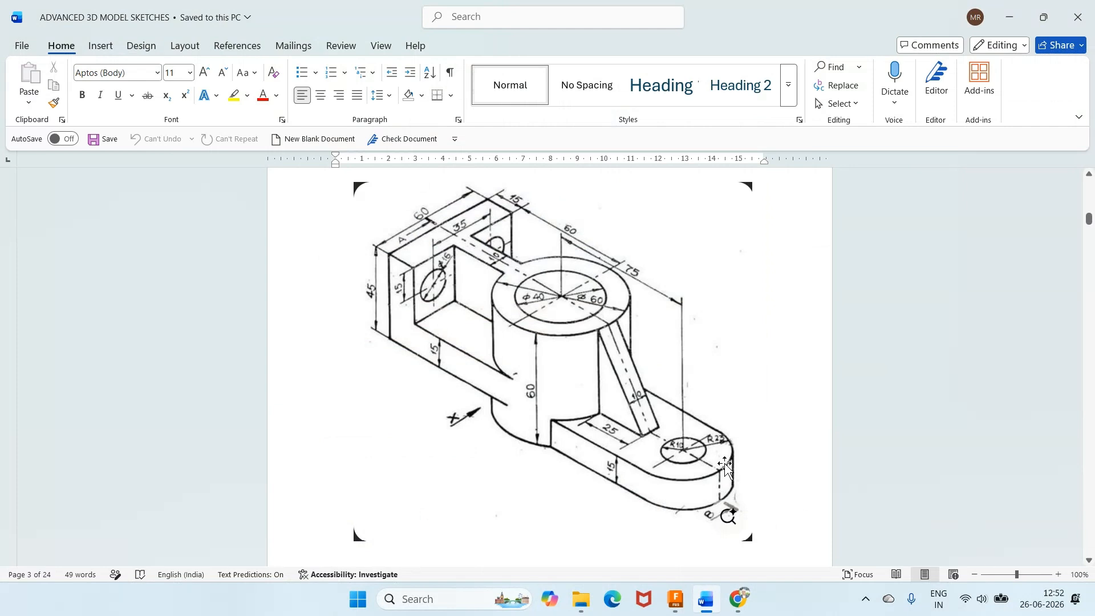
key("alt+Tab")
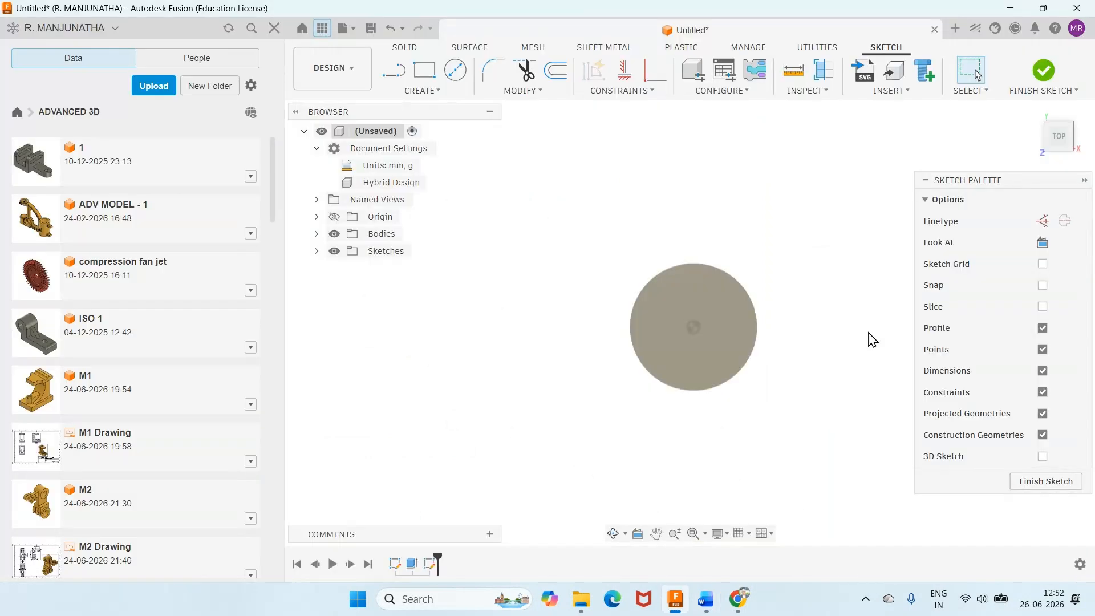
key("c")
scroll(873, 340, "up", 2)
left_click(804, 318)
left_click(801, 370)
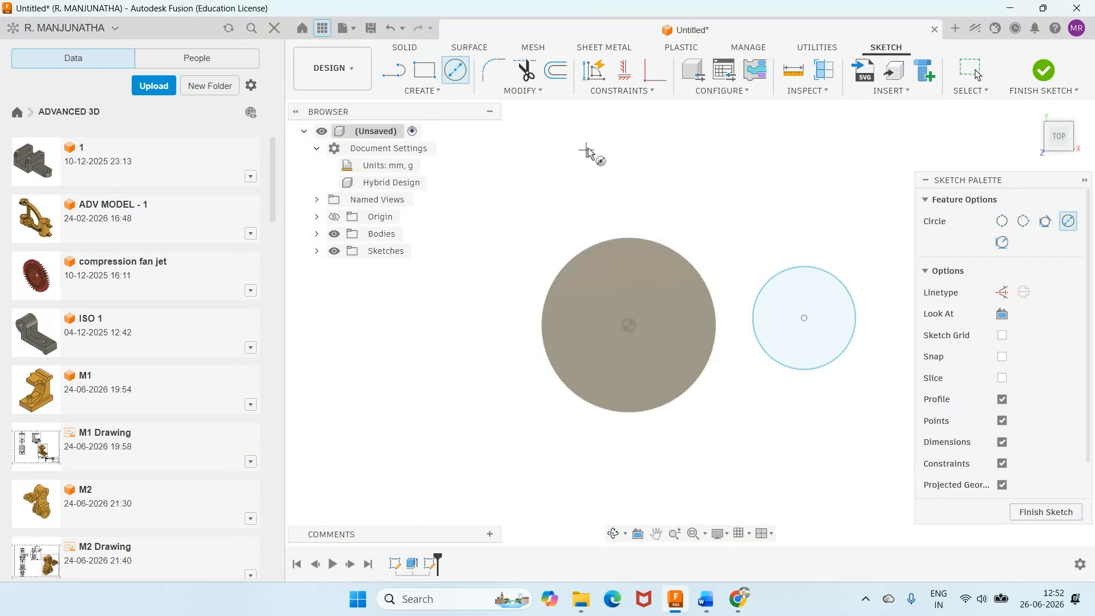
Align the new circle's centre horizontally with the sketch origin at the cylinder's centre.
left_click(625, 71)
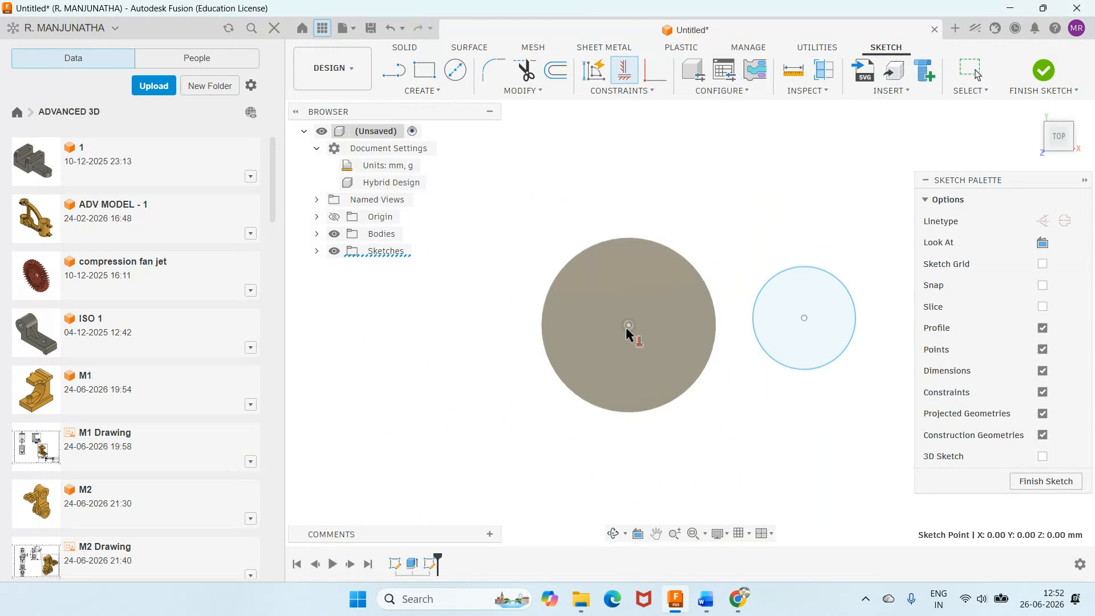
left_click(626, 328)
left_click(804, 318)
Set the smaller circle's diameter to 50 mm.
key("d")
left_click(805, 377)
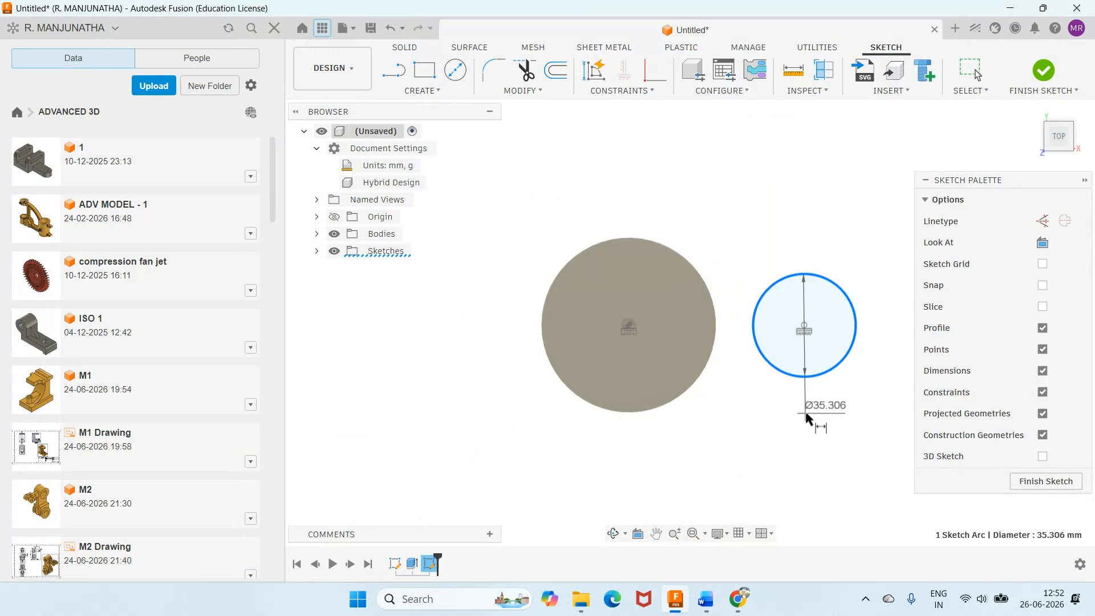
left_click(812, 422)
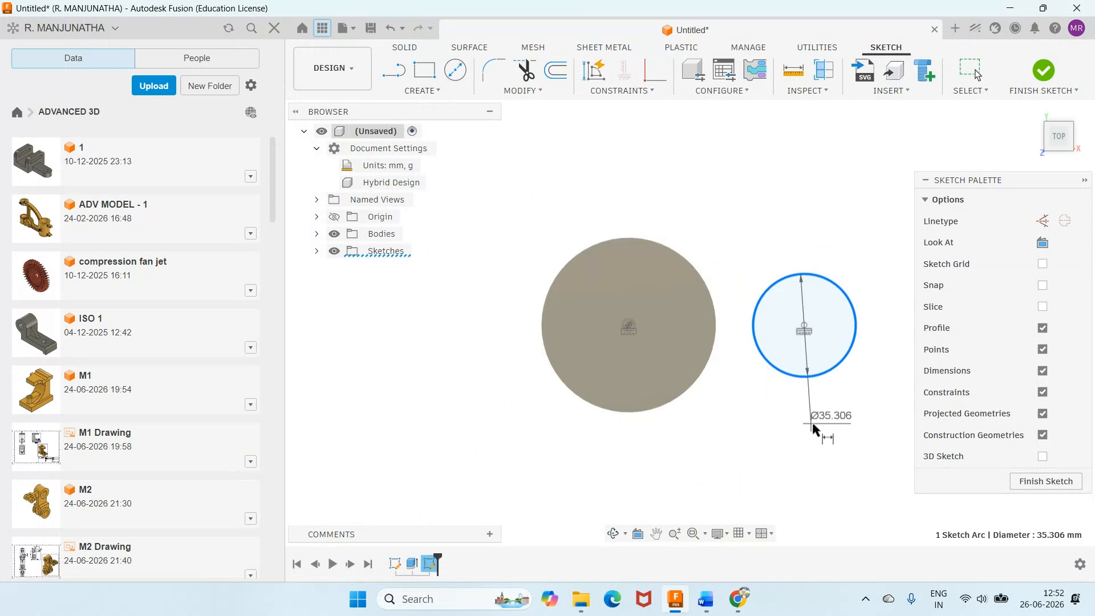
type("50")
key("Return")
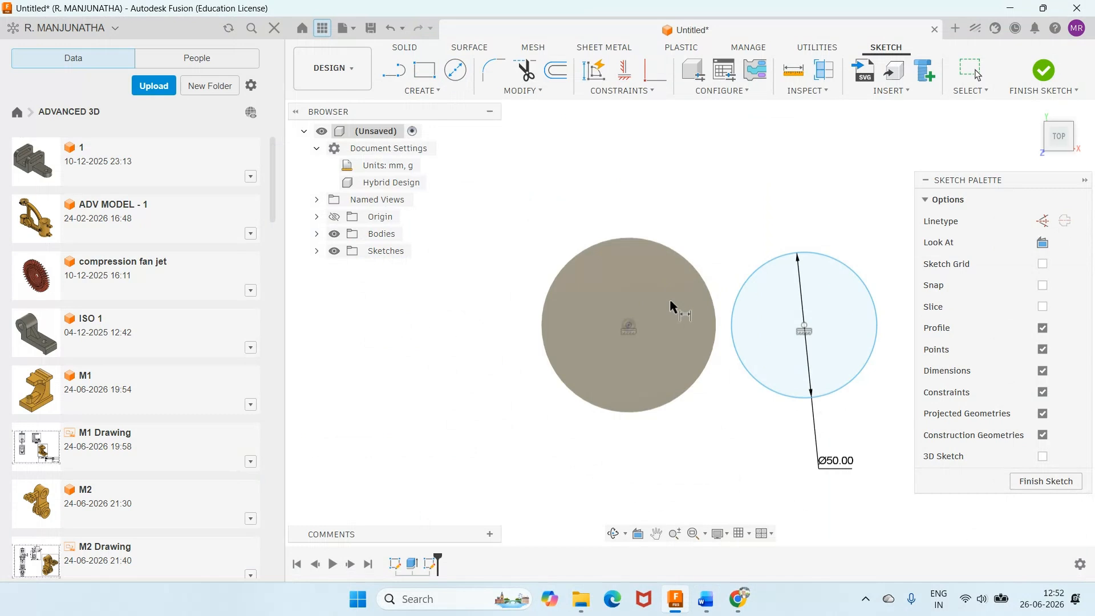
Dimension the centre distance between cylinder and smaller circle to 75 mm per the reference drawing, and extrude the circle into a short disc.
left_click(710, 294)
left_click(740, 290)
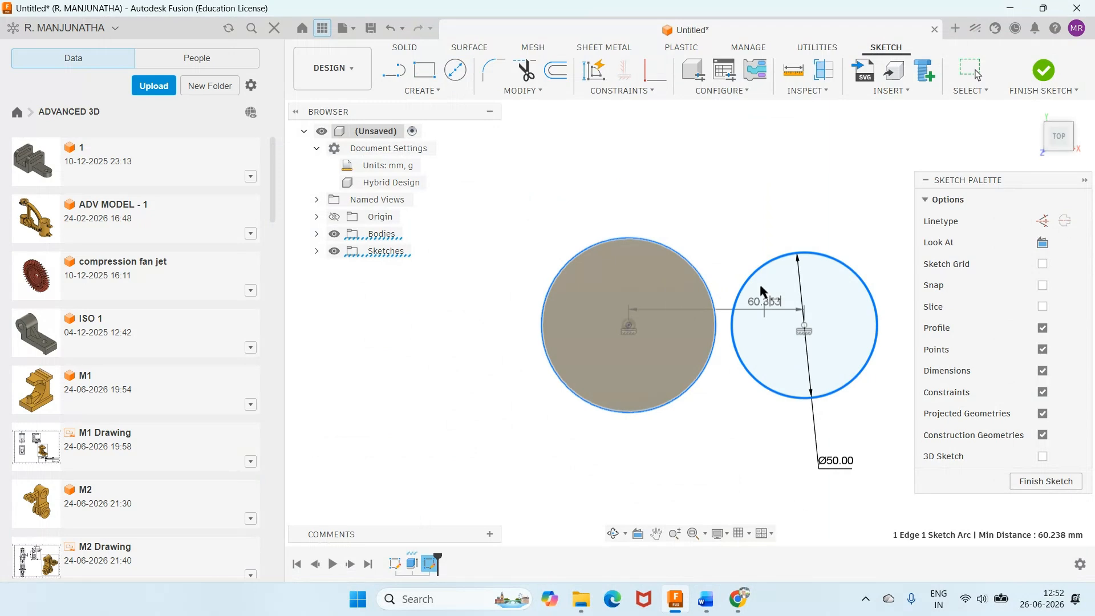
left_click(705, 599)
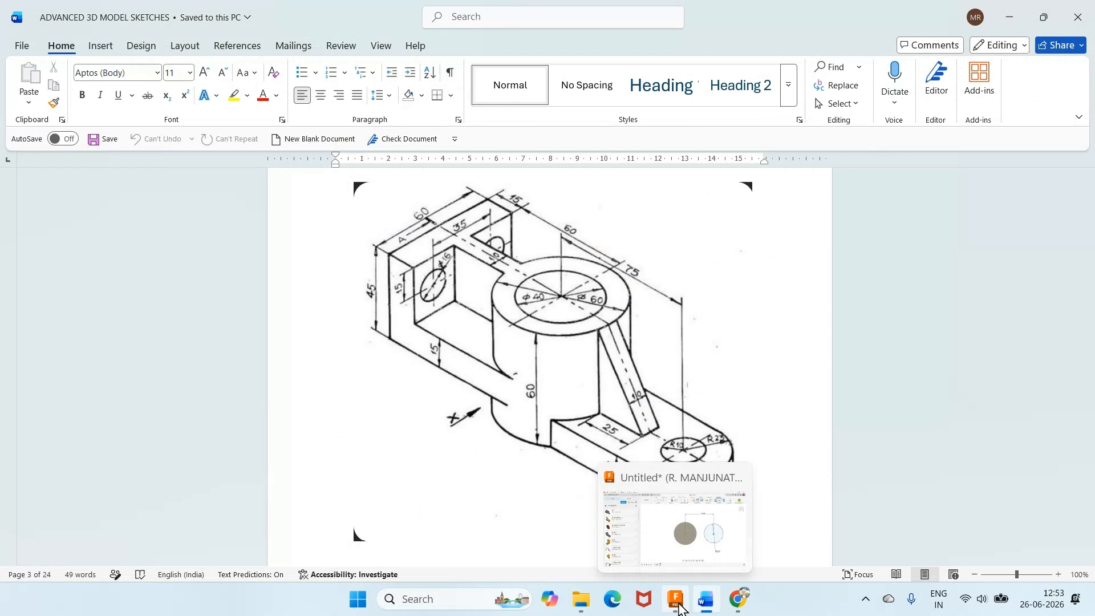
left_click(679, 607)
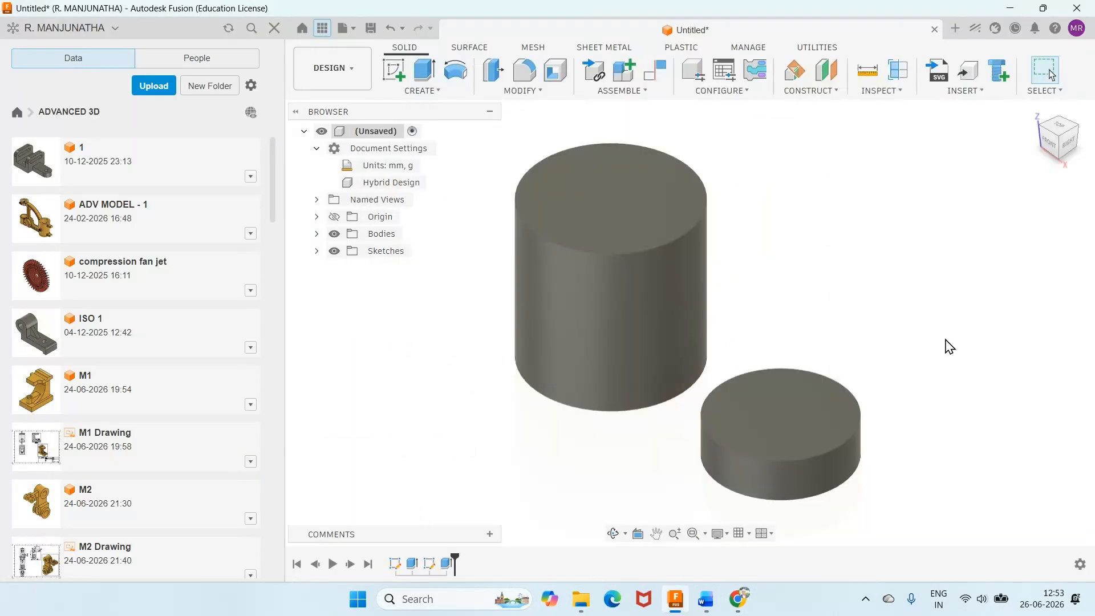
Start a sketch on the horizontal base plane and project the smaller disc's outline into it.
key("c")
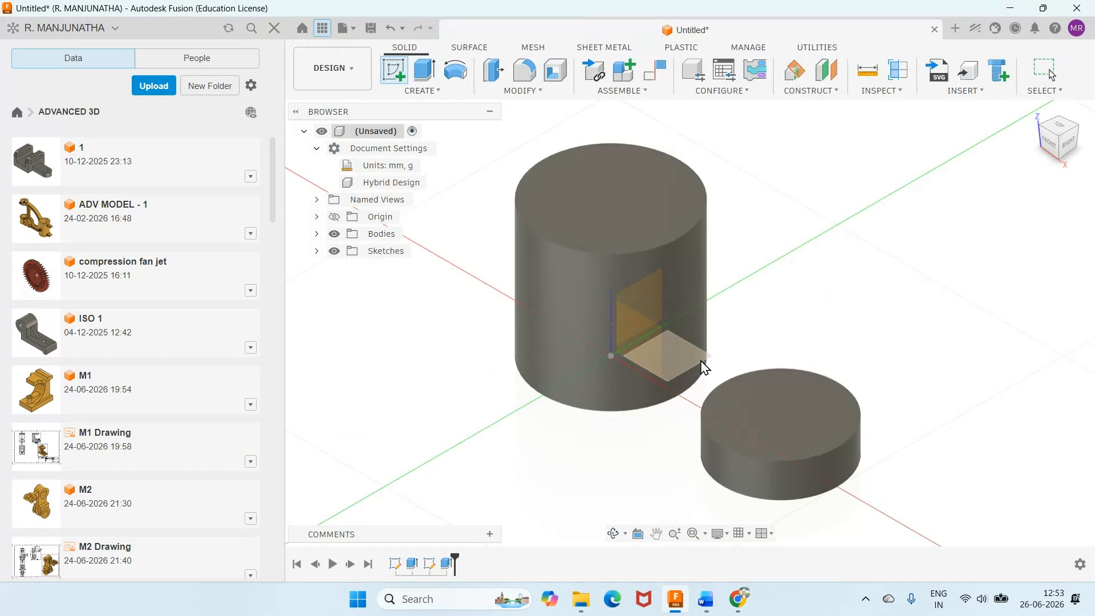
left_click(707, 600)
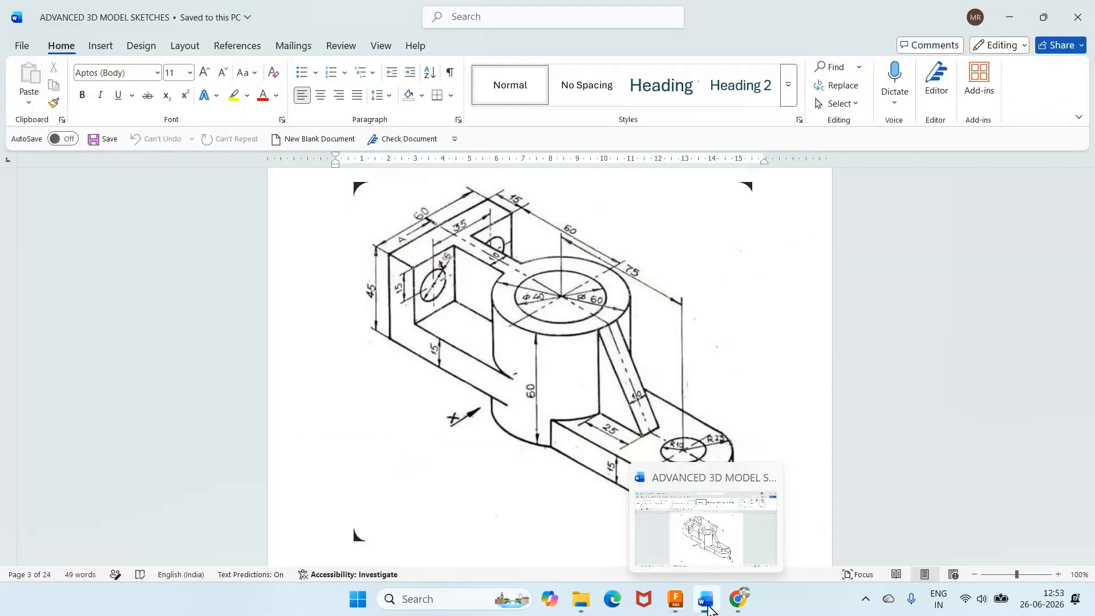
left_click(708, 606)
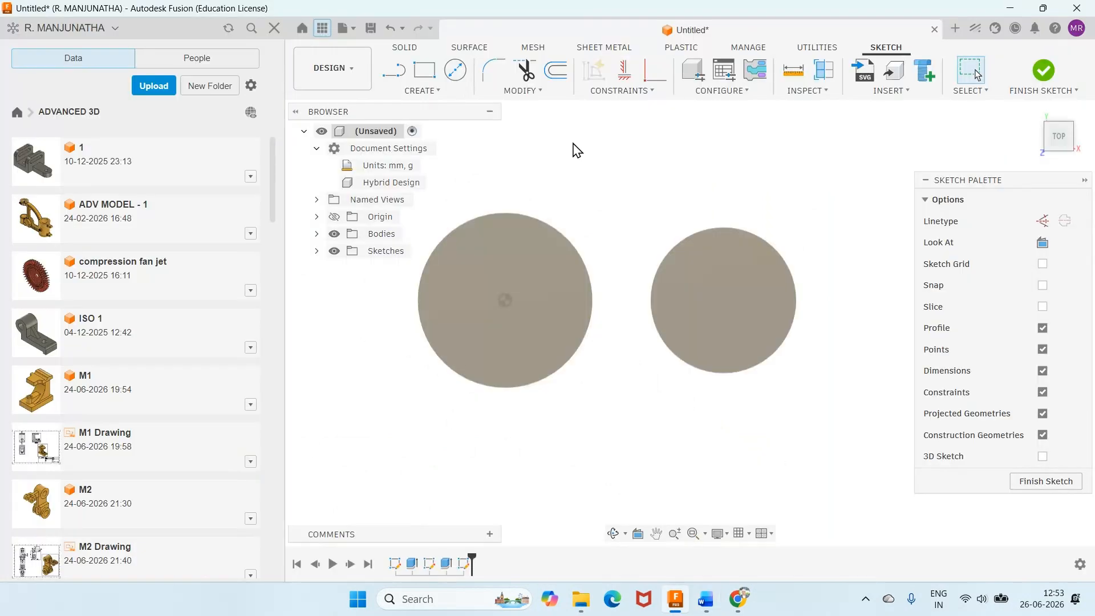
key("p")
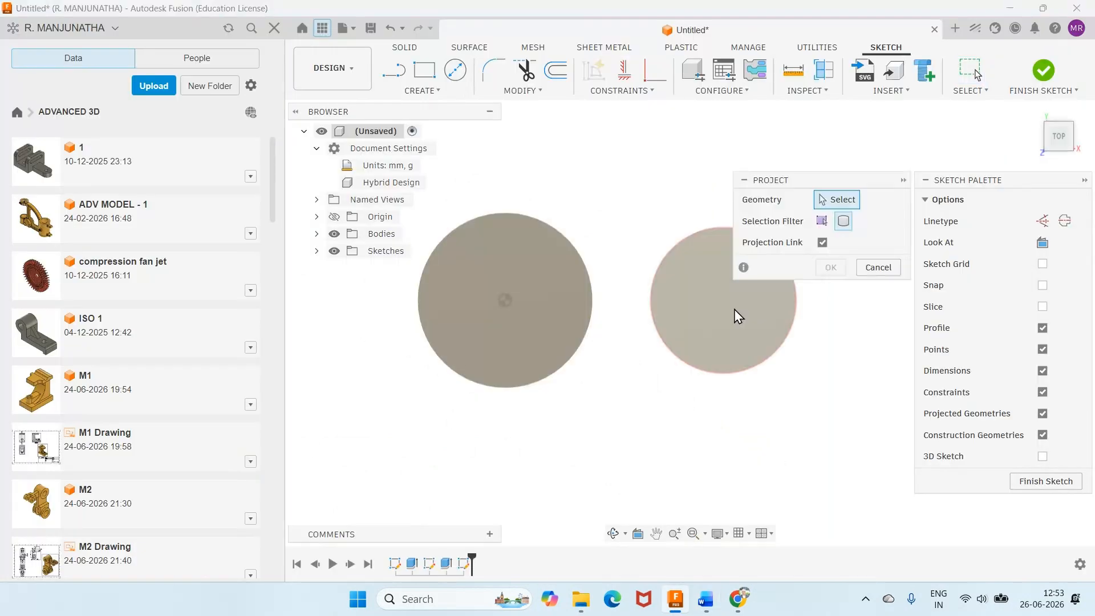
left_click(734, 309)
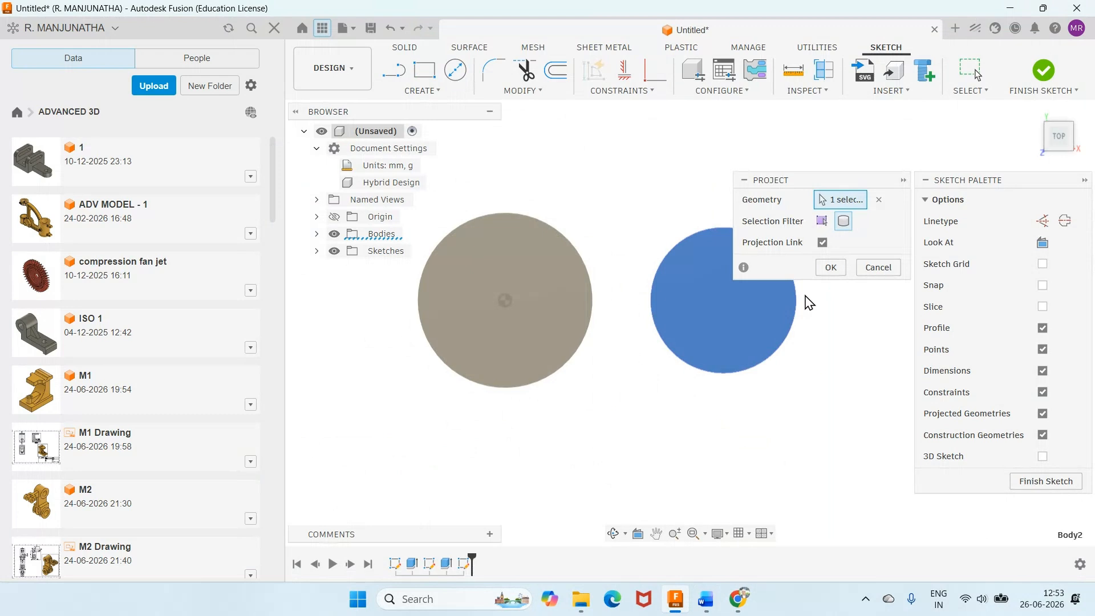
Draw two separate lines spanning both cylinders, a horizontal one along the upper side and one about 110 mm long along the lower side.
key("l")
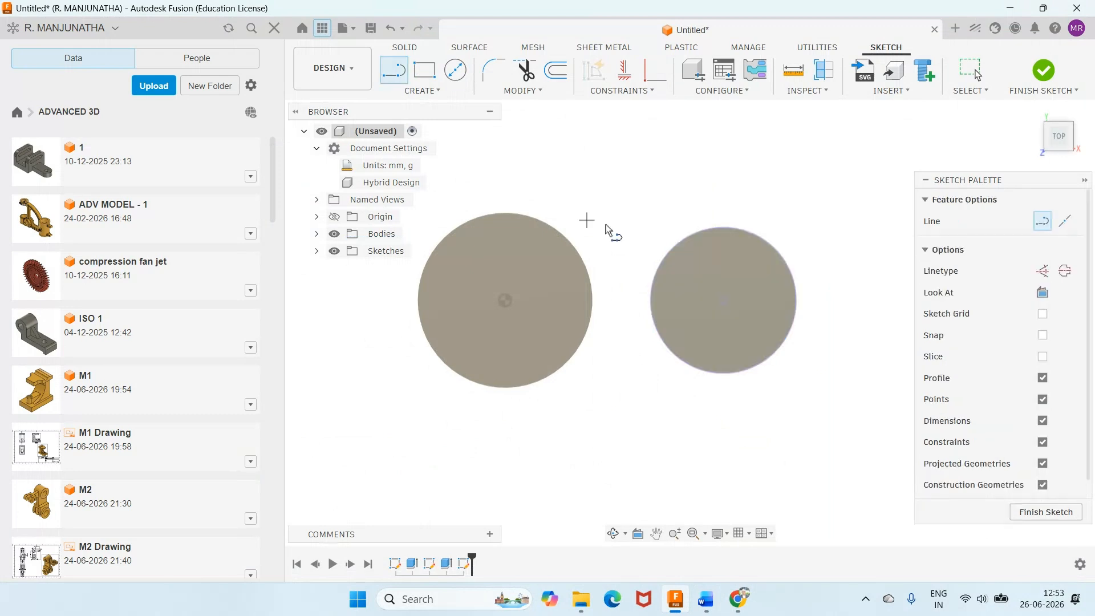
left_click(749, 216)
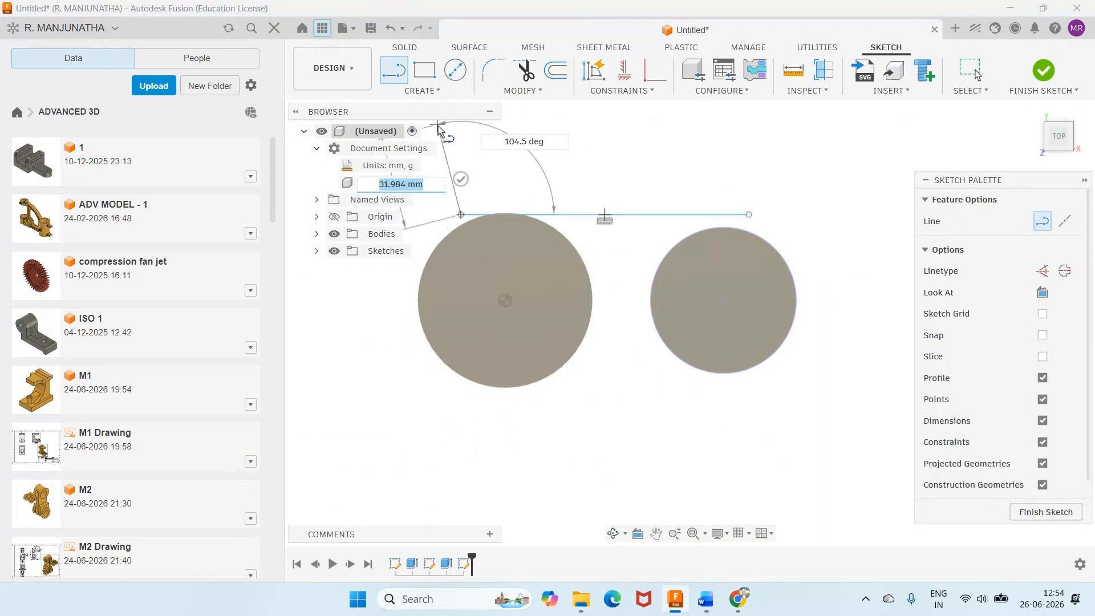
key("Escape")
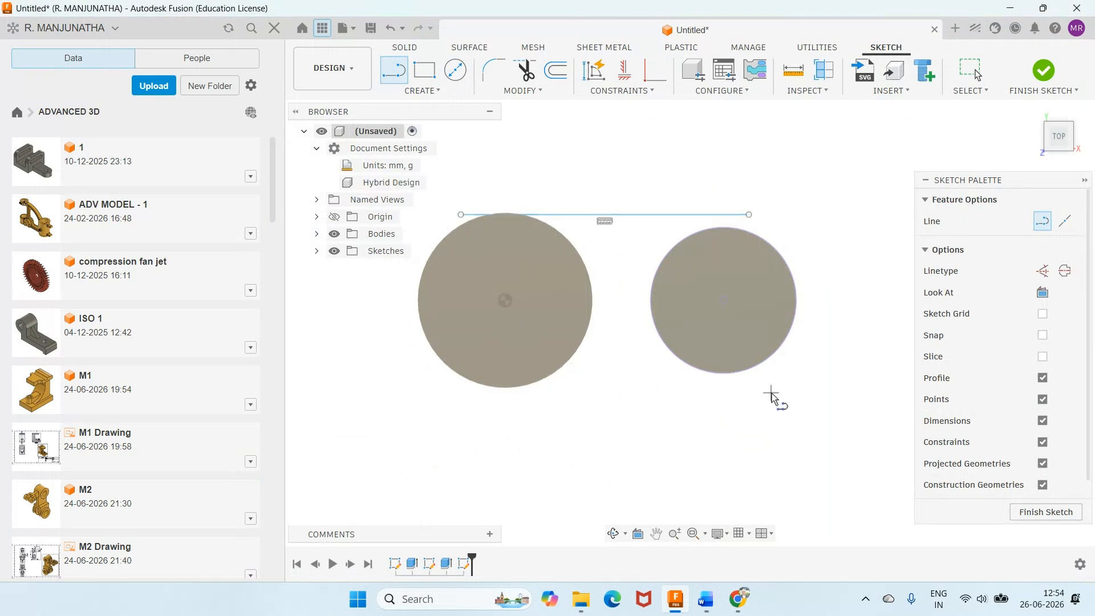
left_click(776, 390)
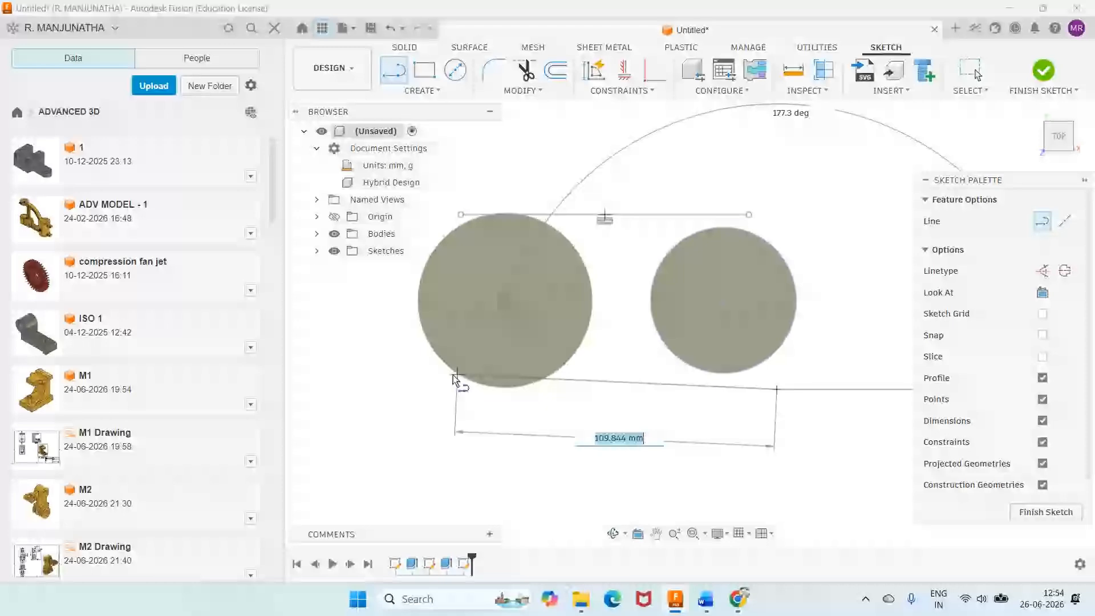
left_click(453, 374)
key("Escape")
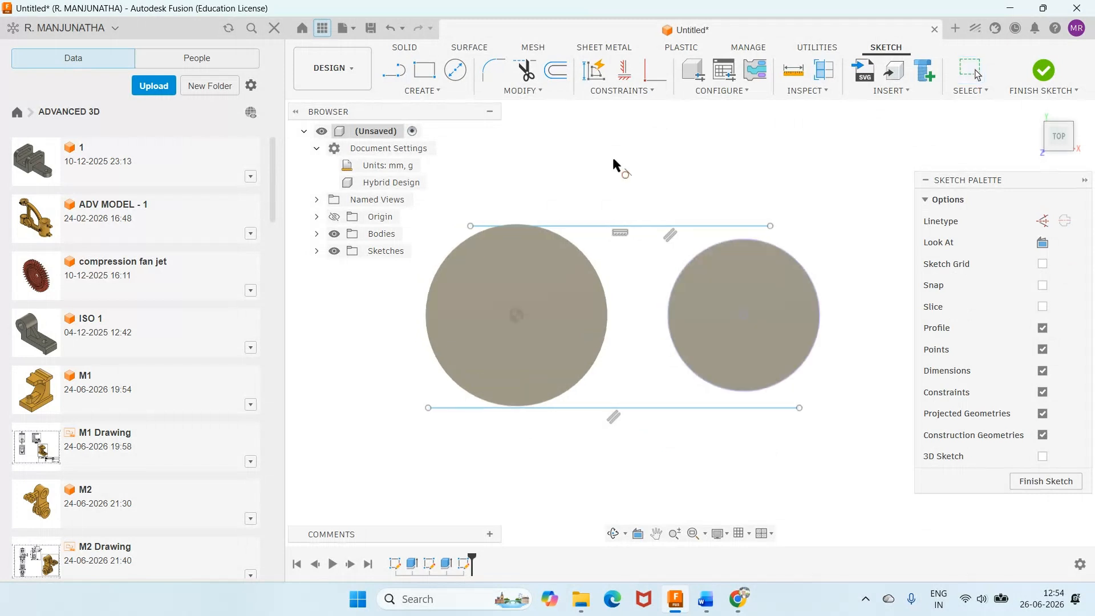
Make the lines tangent to the smaller disc's projected outline.
left_click(681, 228)
key("t")
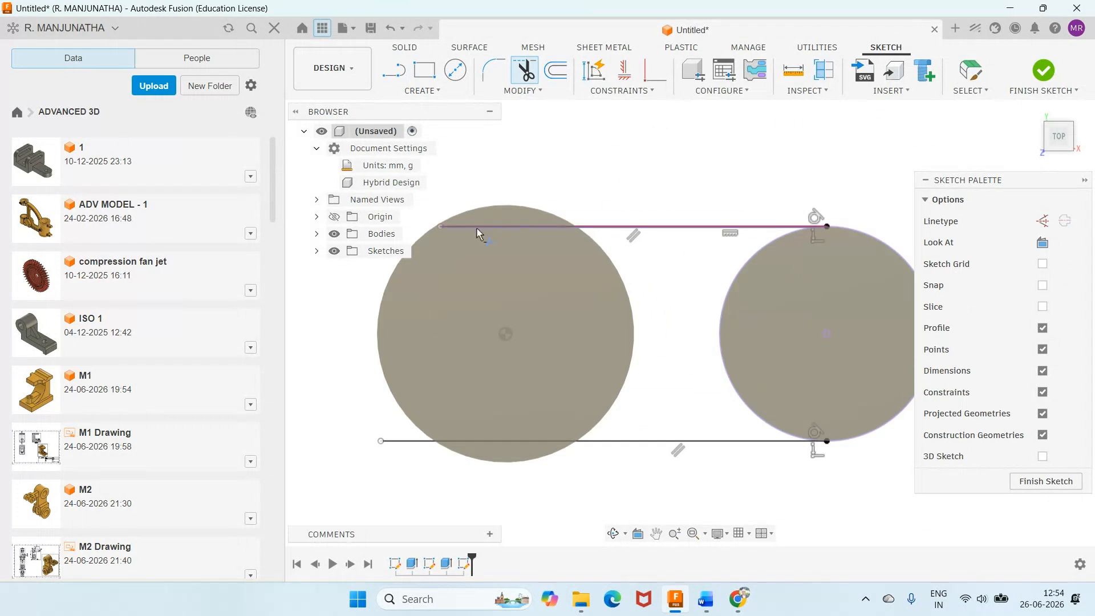
key("Escape")
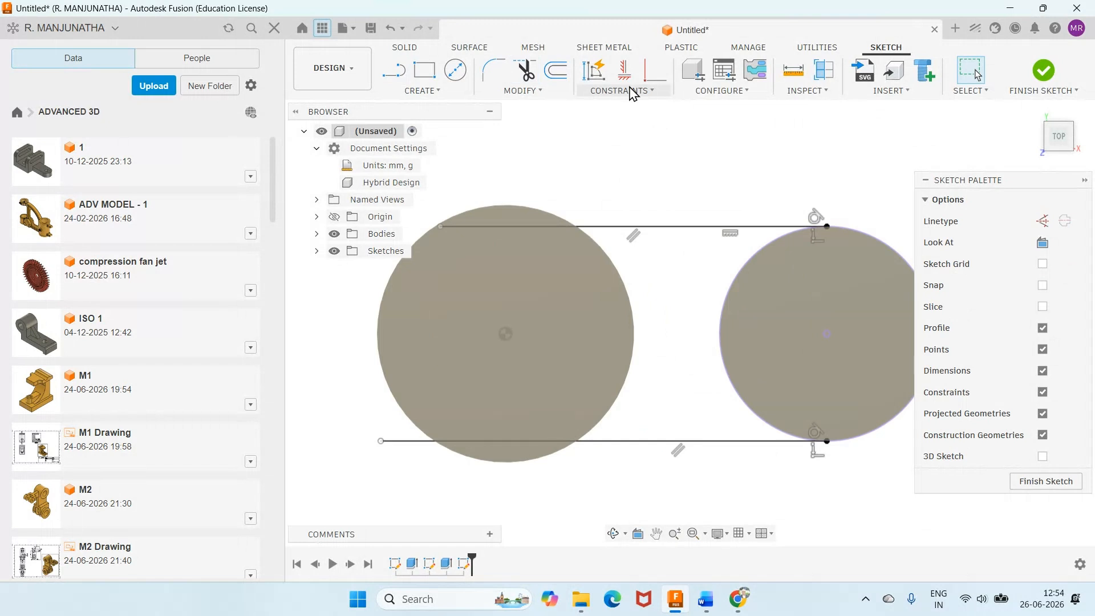
Constrain the upper line's free end to lie on the larger cylinder's circular edge.
left_click(655, 70)
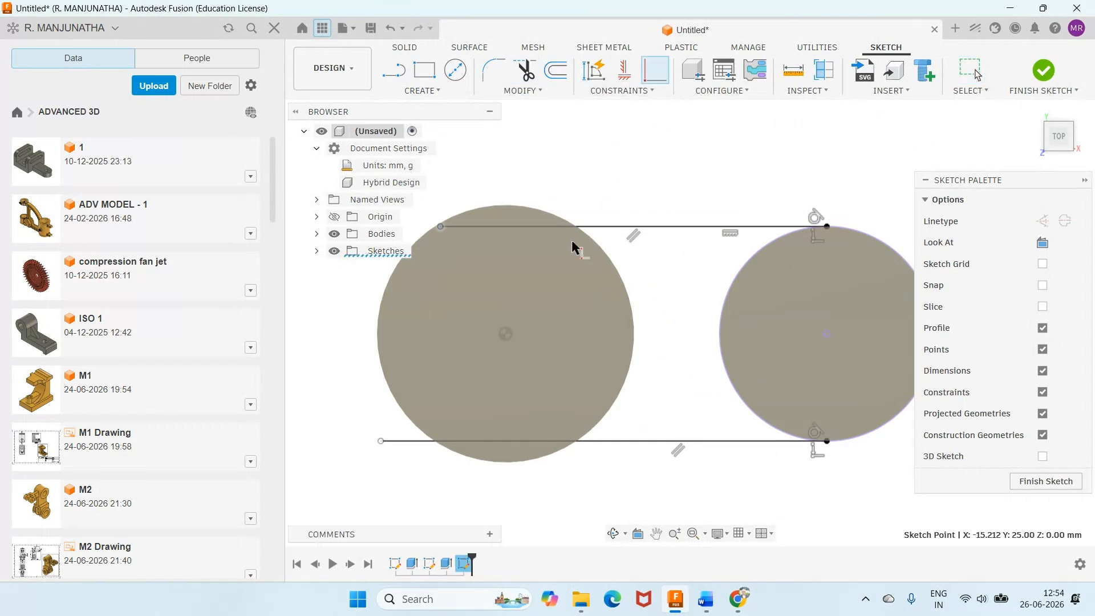
left_click(579, 237)
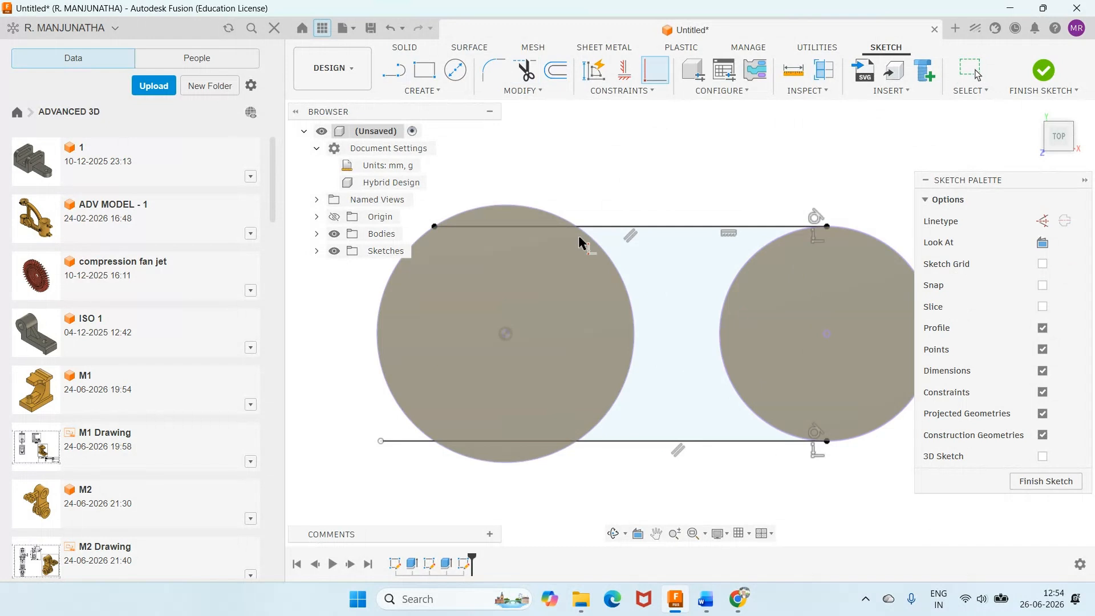
scroll(579, 243, "down", 3)
key("Escape")
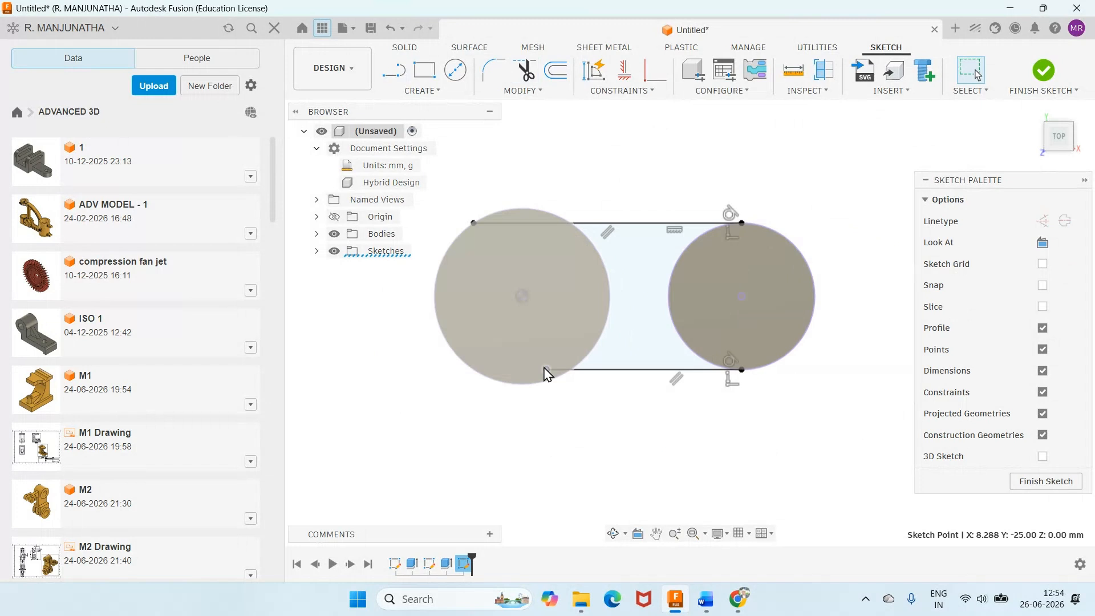
scroll(562, 231, "up", 3)
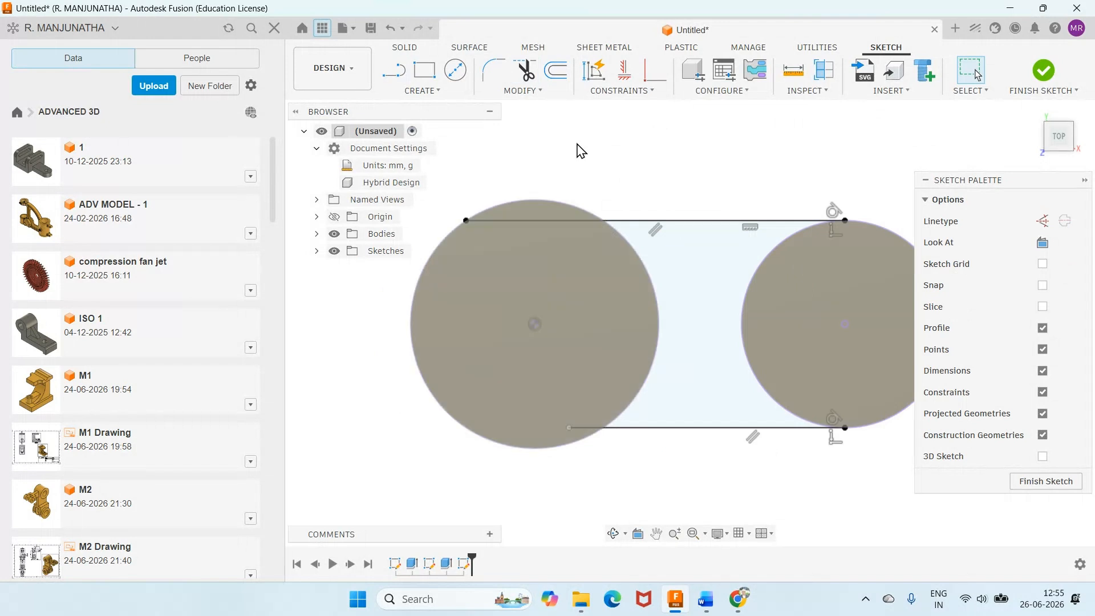
Replace the upper line with a new line across both cylinders, made horizontal and tangent to the smaller disc.
left_click(719, 221)
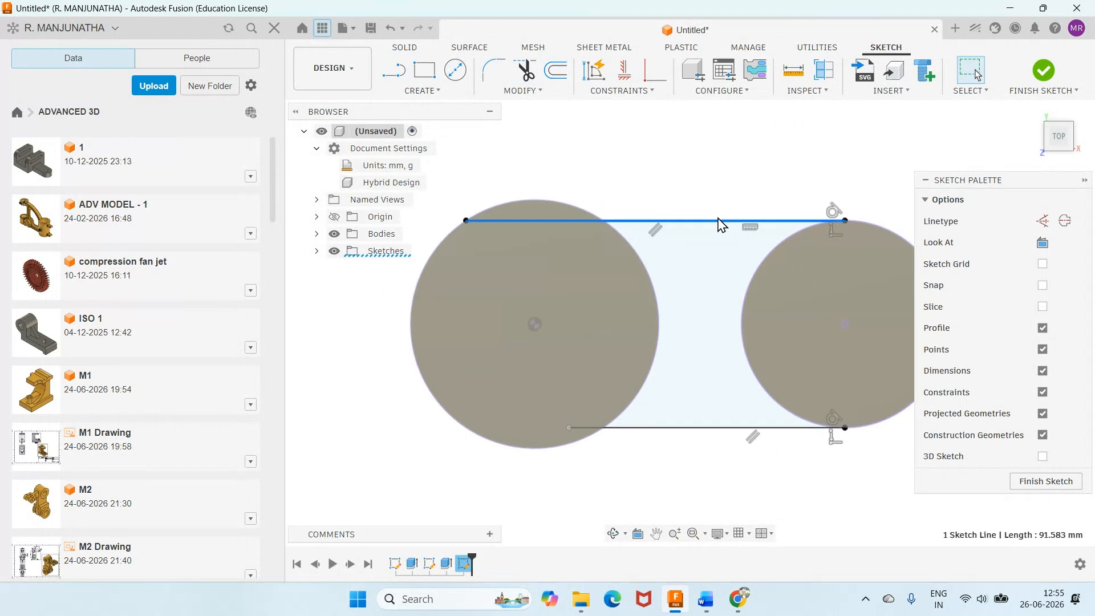
key("Delete")
key("l")
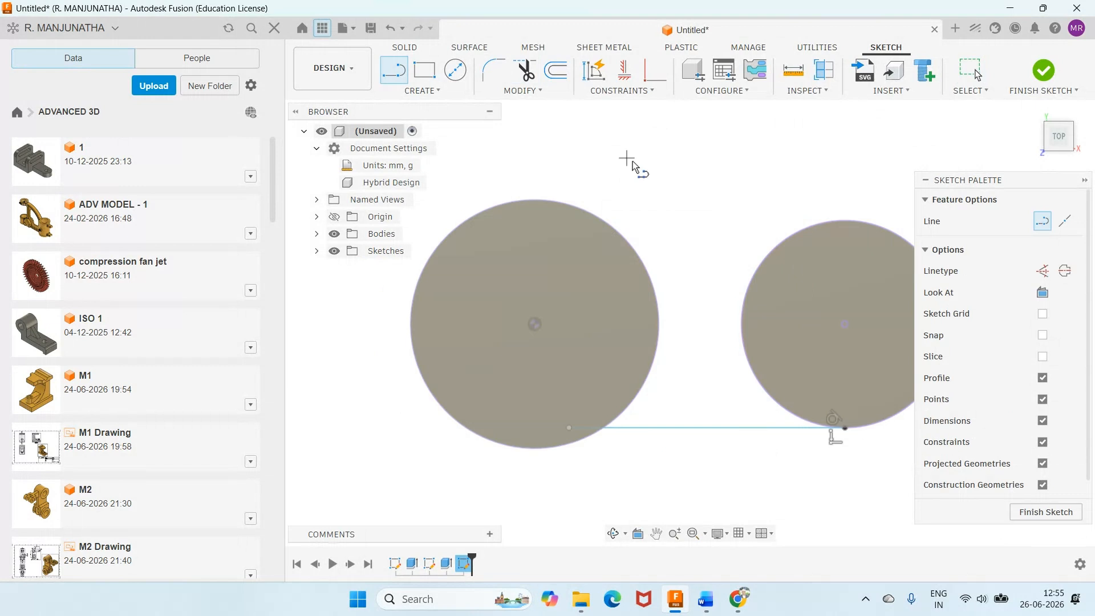
left_click(525, 213)
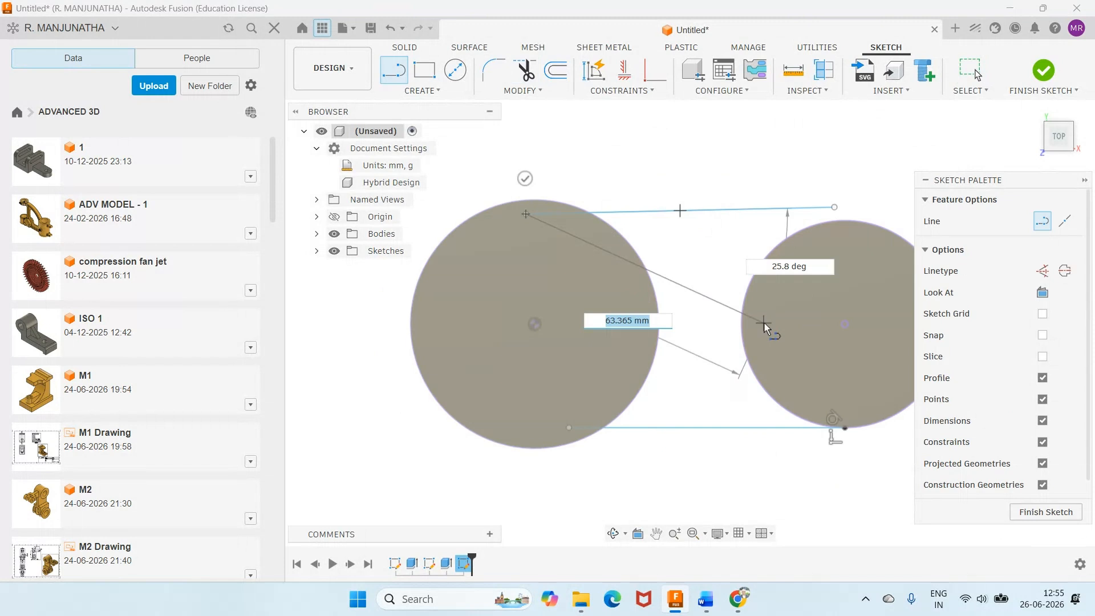
left_click(622, 91)
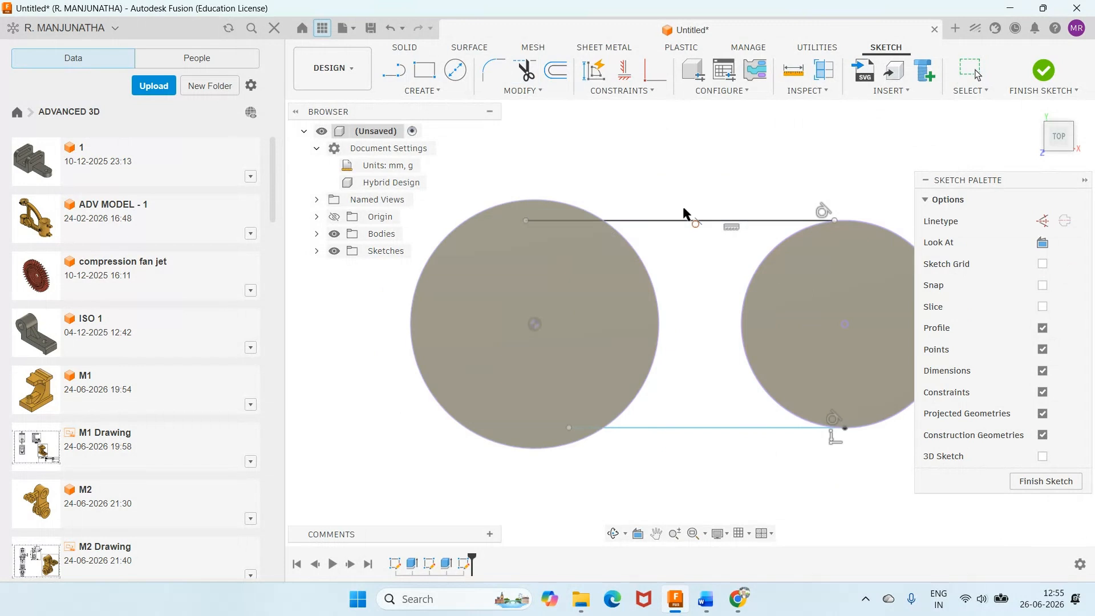
left_click(683, 210)
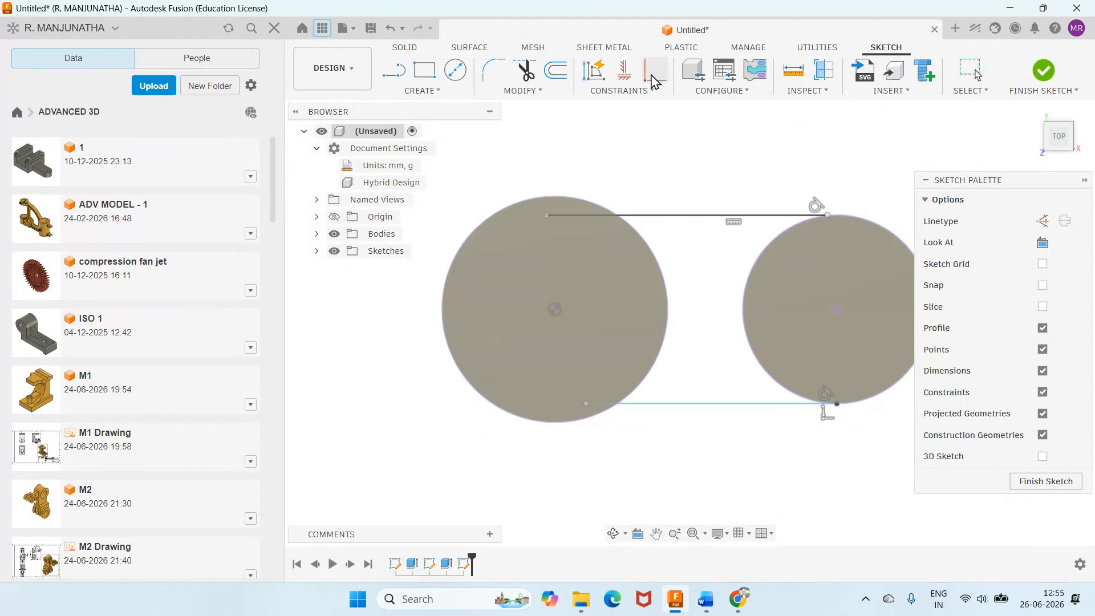
Make the lower line horizontal and constrain its free end to the larger cylinder's circular edge.
left_click(653, 77)
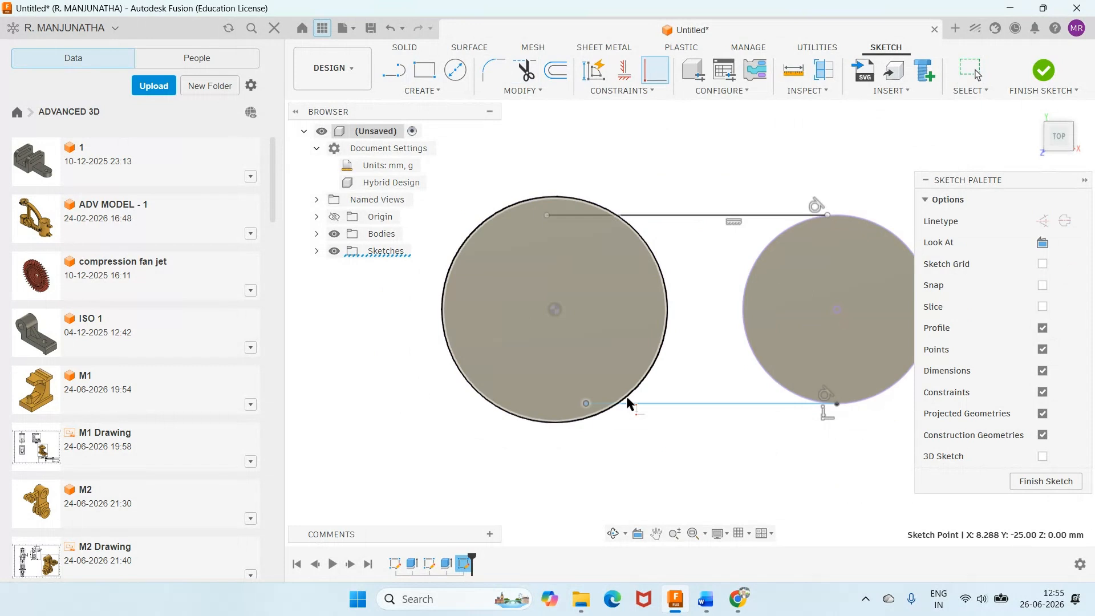
left_click(628, 401)
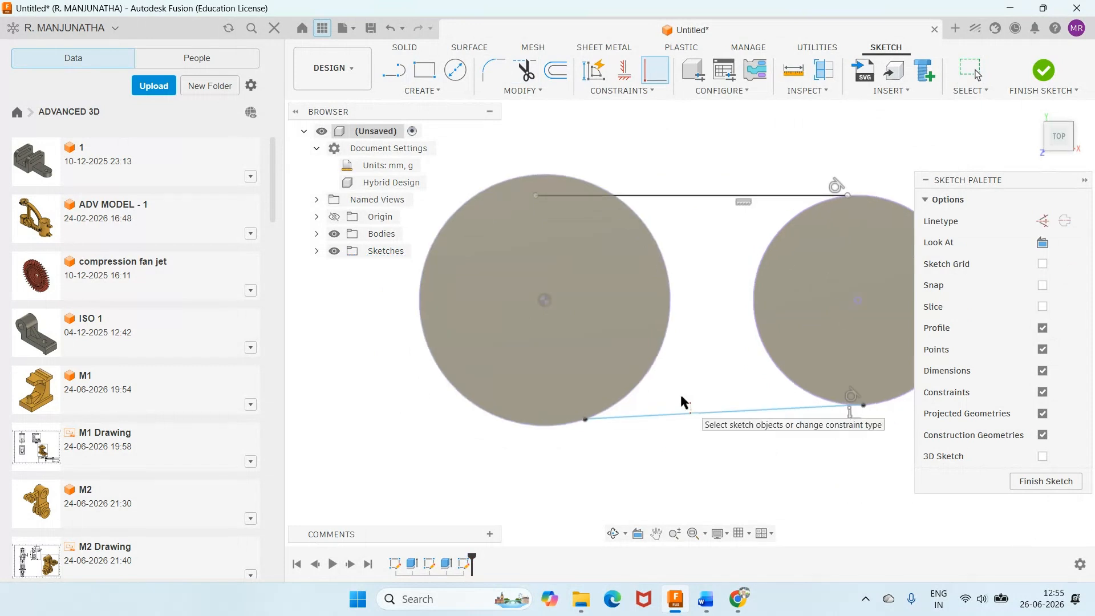
left_click(624, 71)
left_click(626, 75)
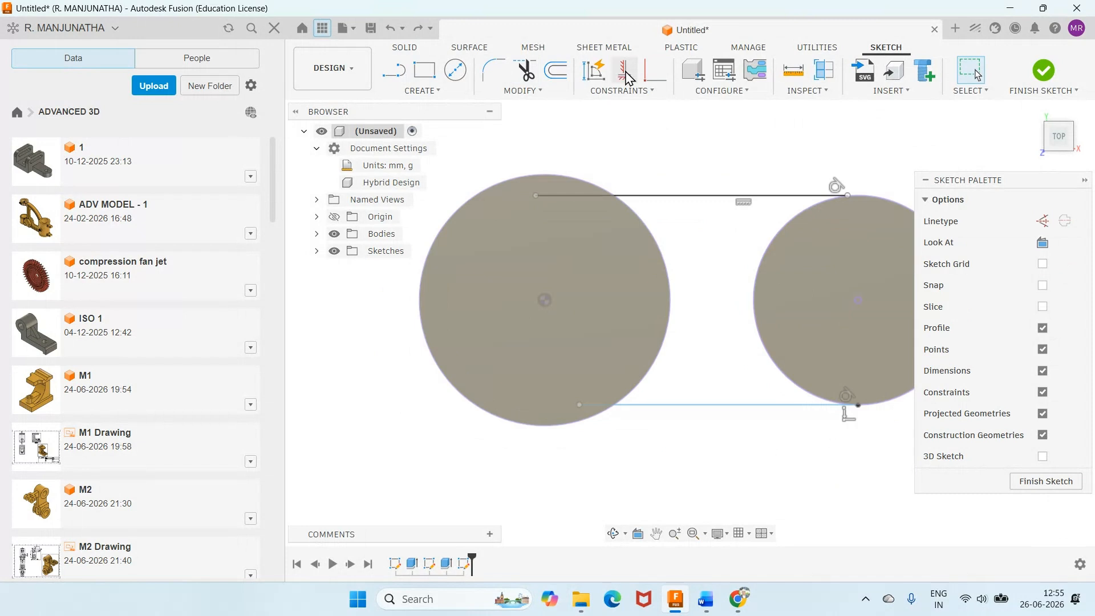
left_click(656, 71)
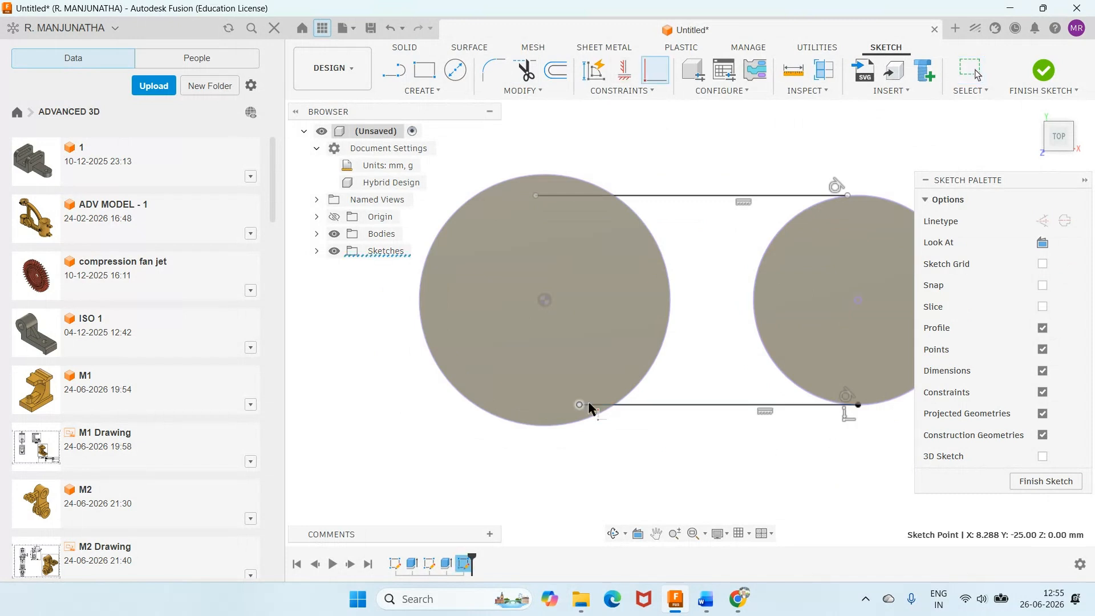
left_click(588, 405)
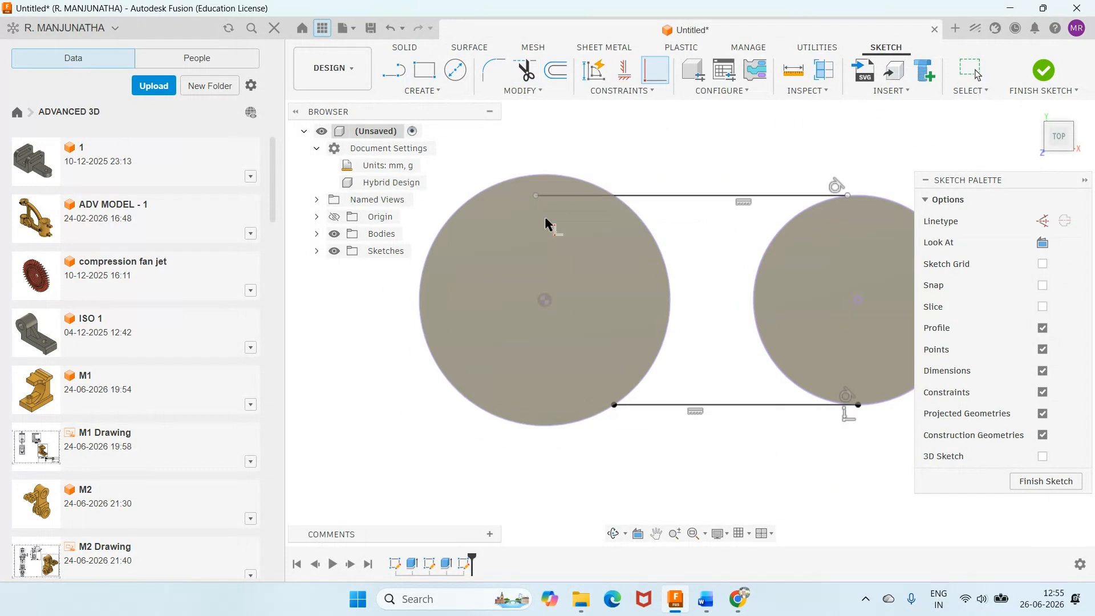
key("Escape")
Hide the bodies and shorten the upper line by moving its free end close to the larger cylinder's outline.
scroll(536, 197, "down", 1)
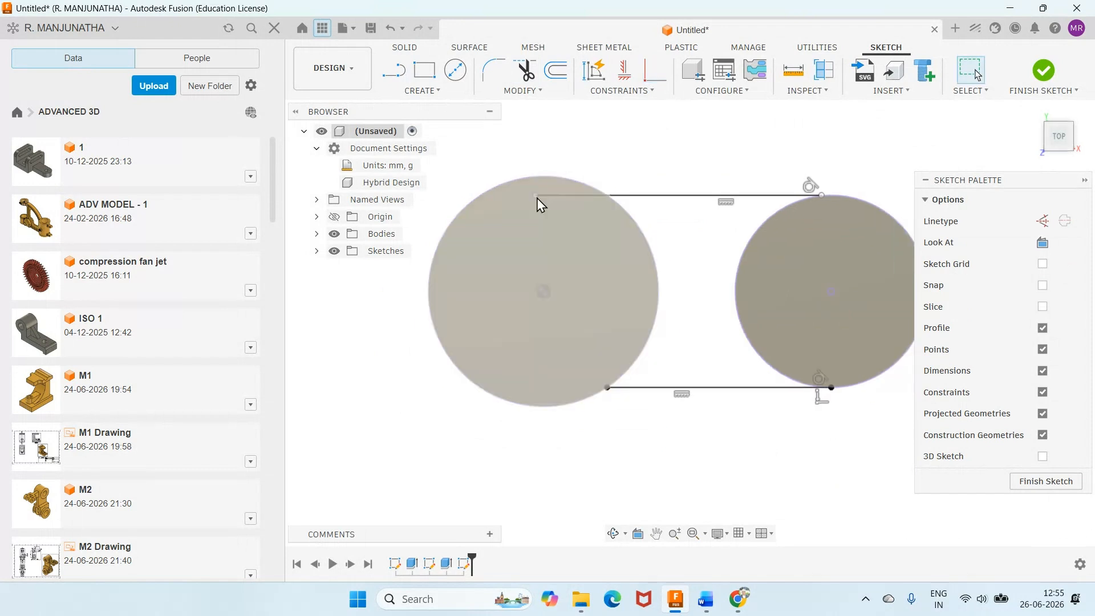
left_click(536, 198)
scroll(536, 198, "up", 4)
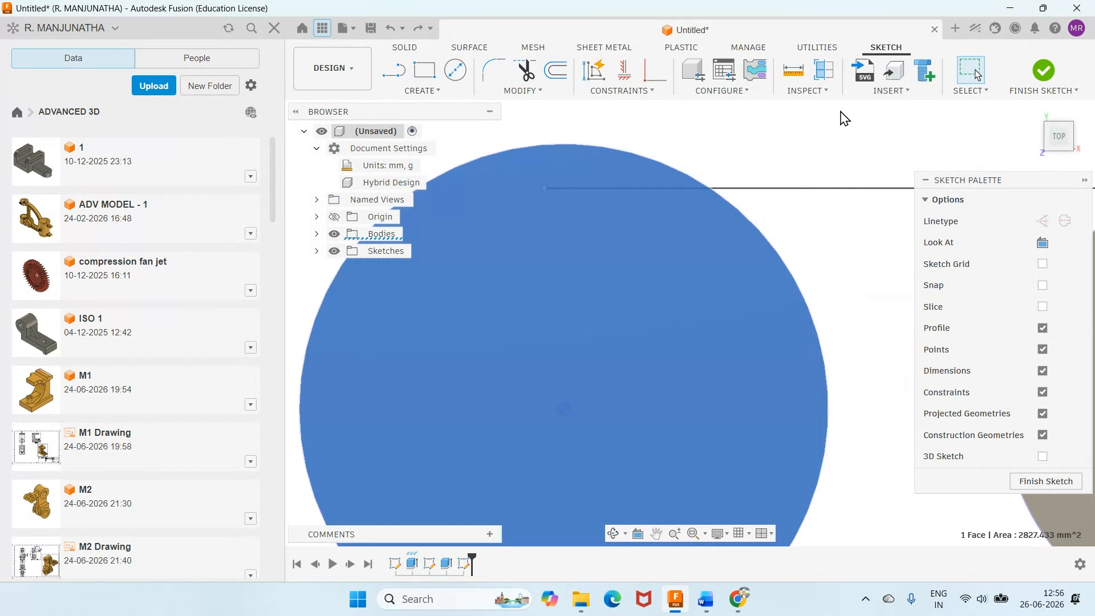
left_click(548, 191)
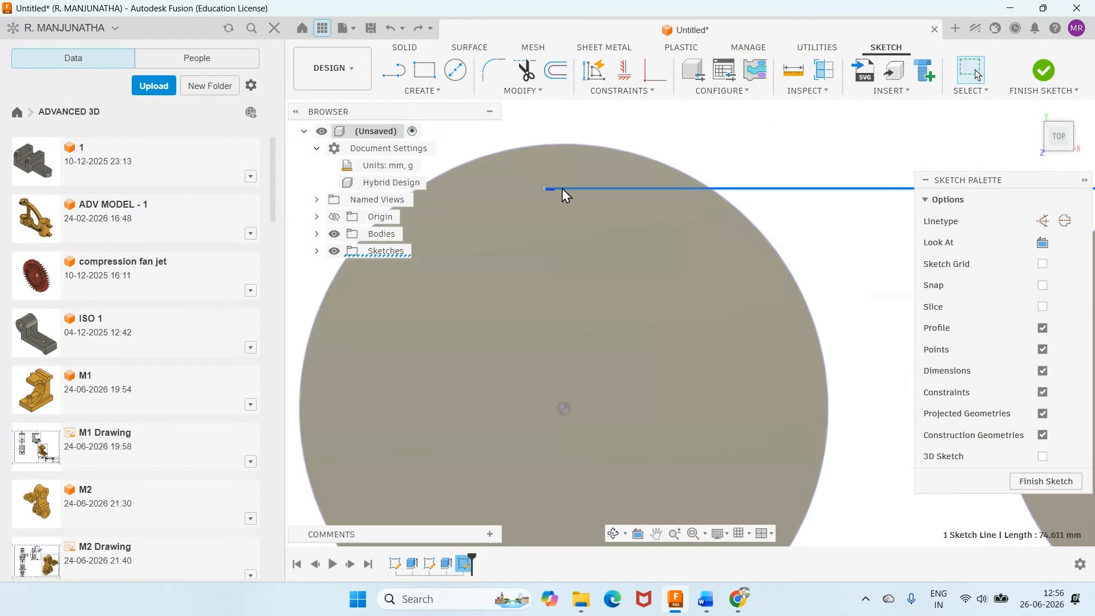
left_click(545, 188)
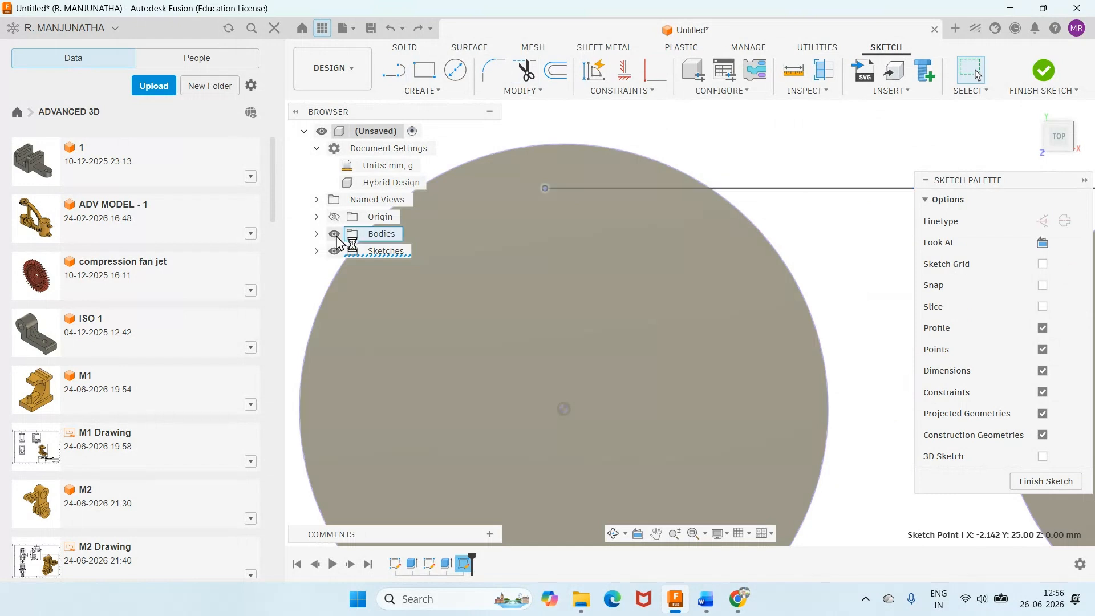
left_click(335, 234)
left_click_drag(546, 189, 615, 186)
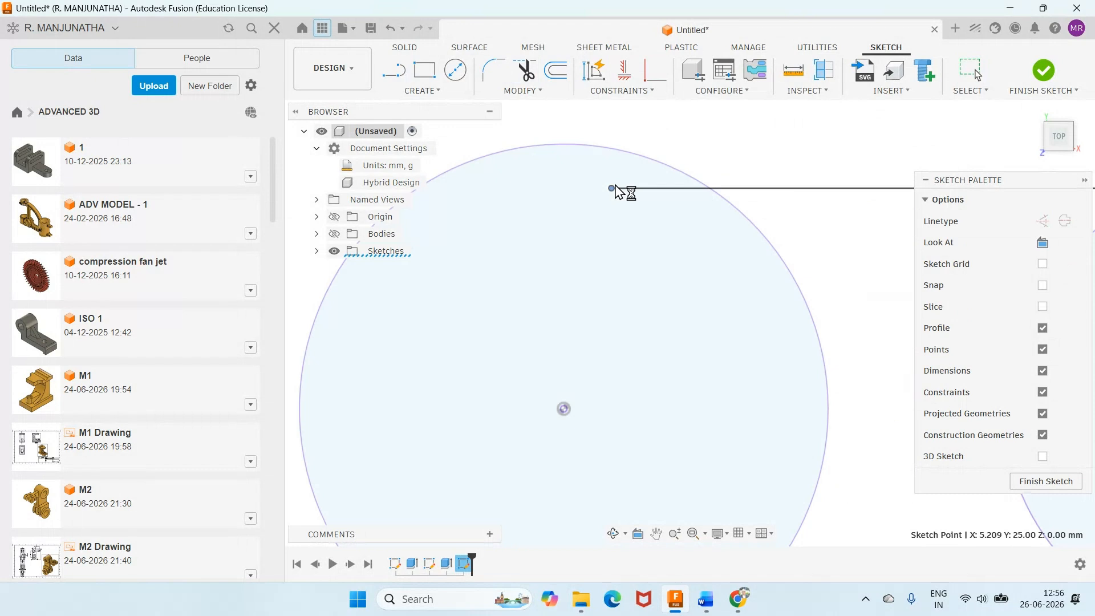
left_click_drag(615, 186, 683, 184)
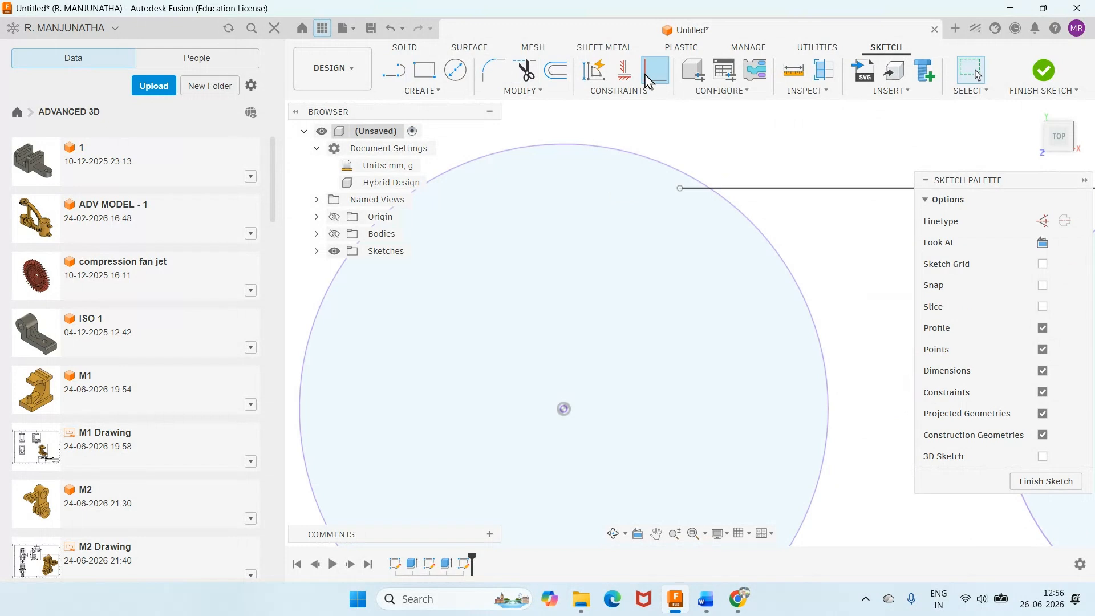
Constrain the upper line's free end to lie on the larger cylinder's circular outline.
left_click(646, 75)
left_click(680, 188)
left_click(736, 208)
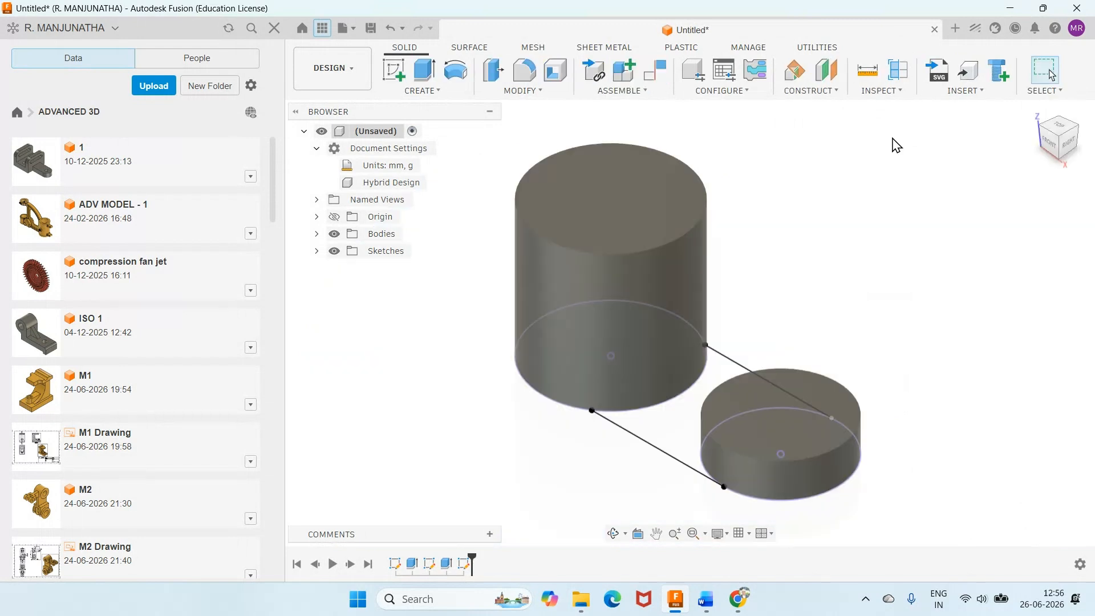
Try to extrude the arm profile from the line sketch and reopen that sketch for editing.
left_click(427, 70)
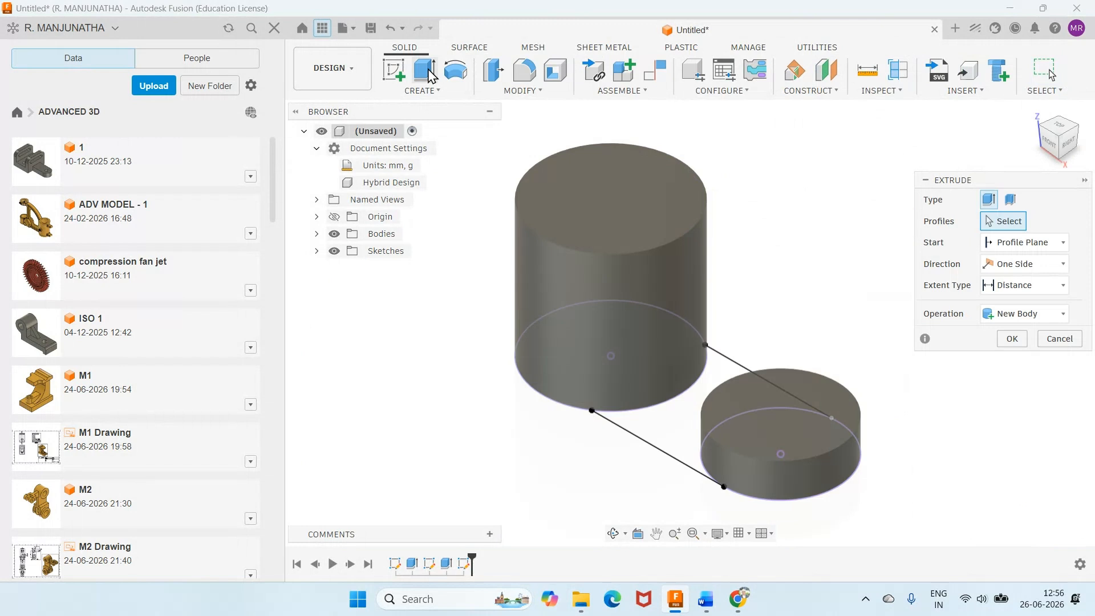
left_click(463, 565)
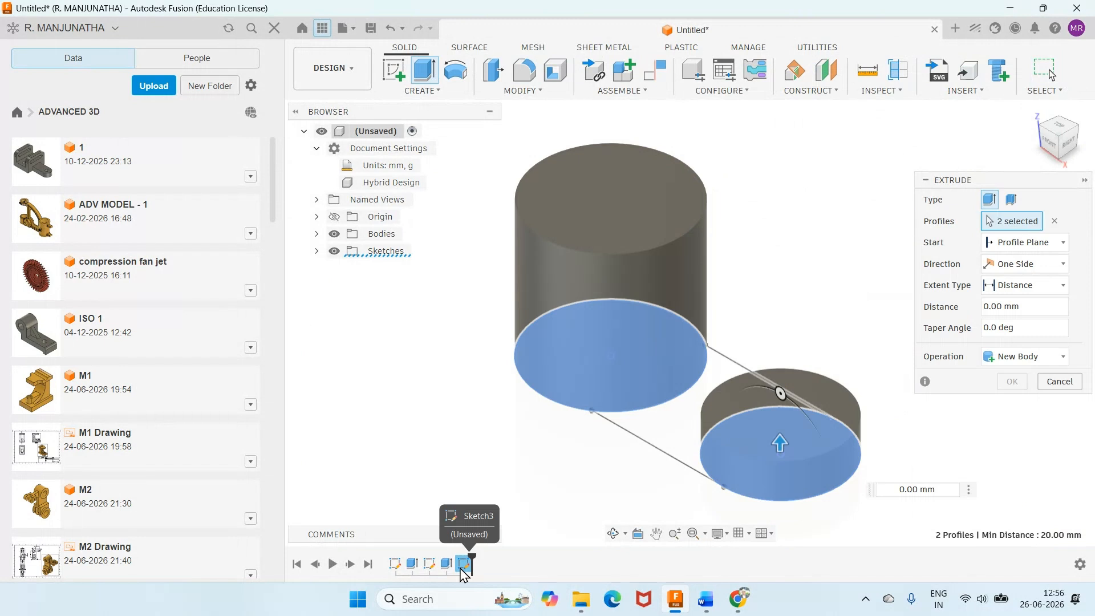
double_click(464, 564)
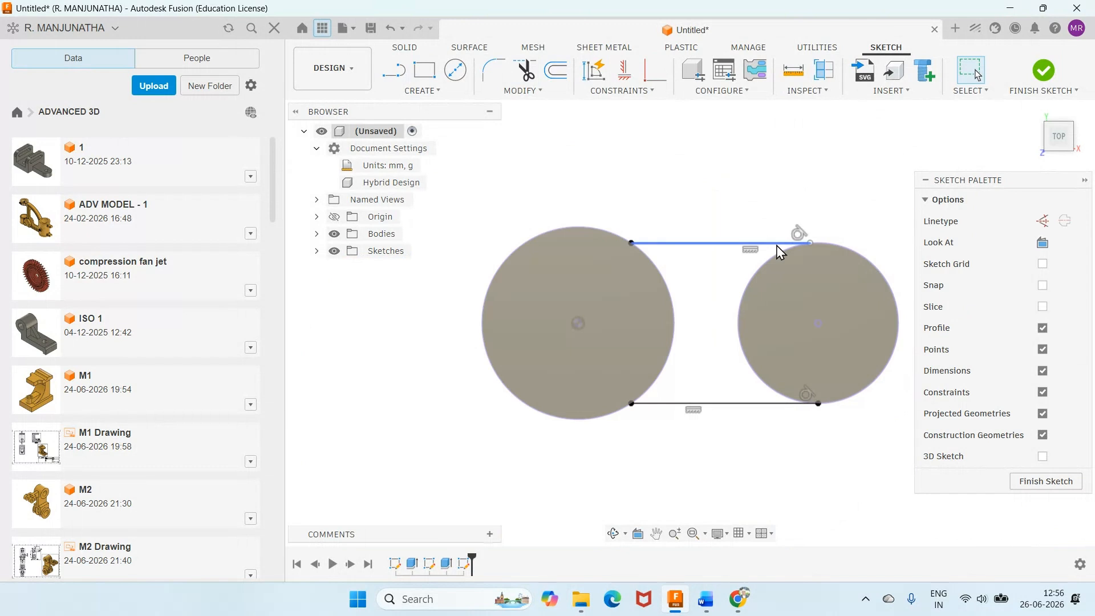
Draw a 50 mm circle above the discs, checking the reference drawing in Word, and try the arm extrusion with the bodies hidden.
key("c")
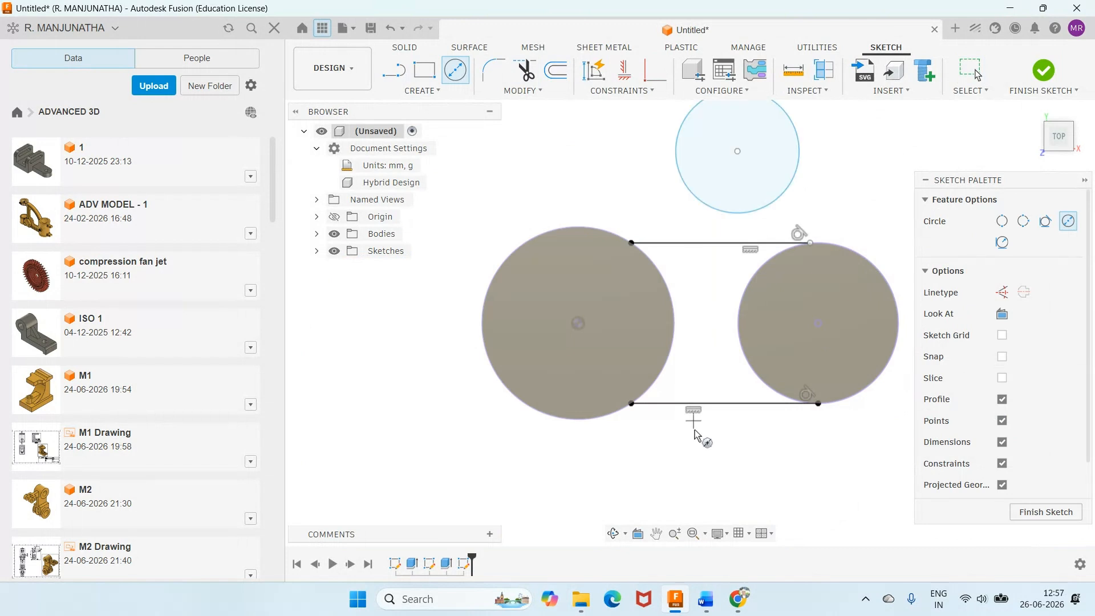
left_click(705, 600)
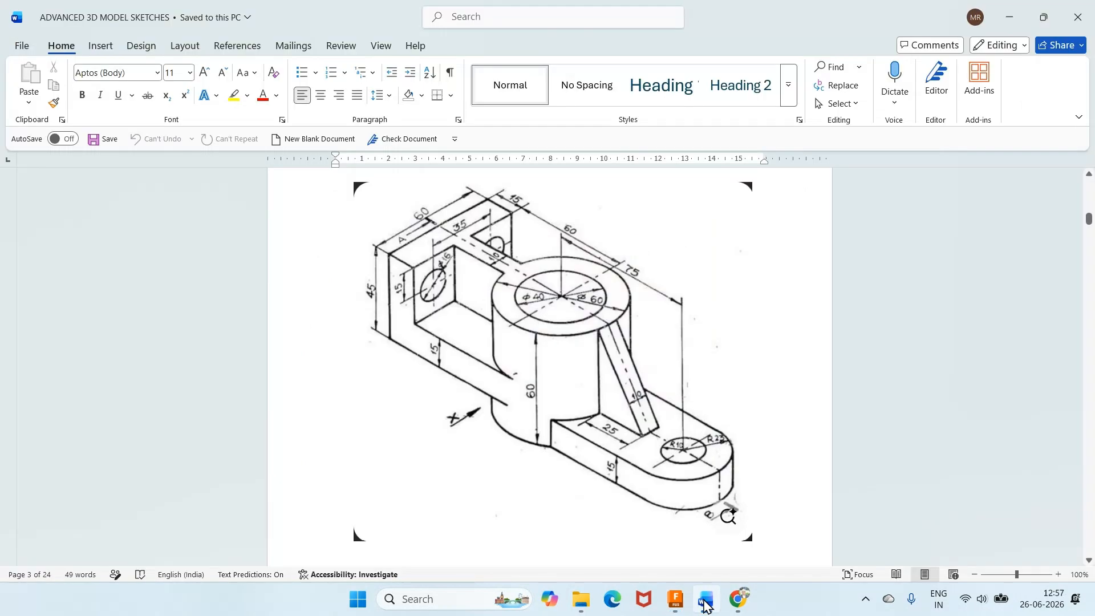
left_click(706, 600)
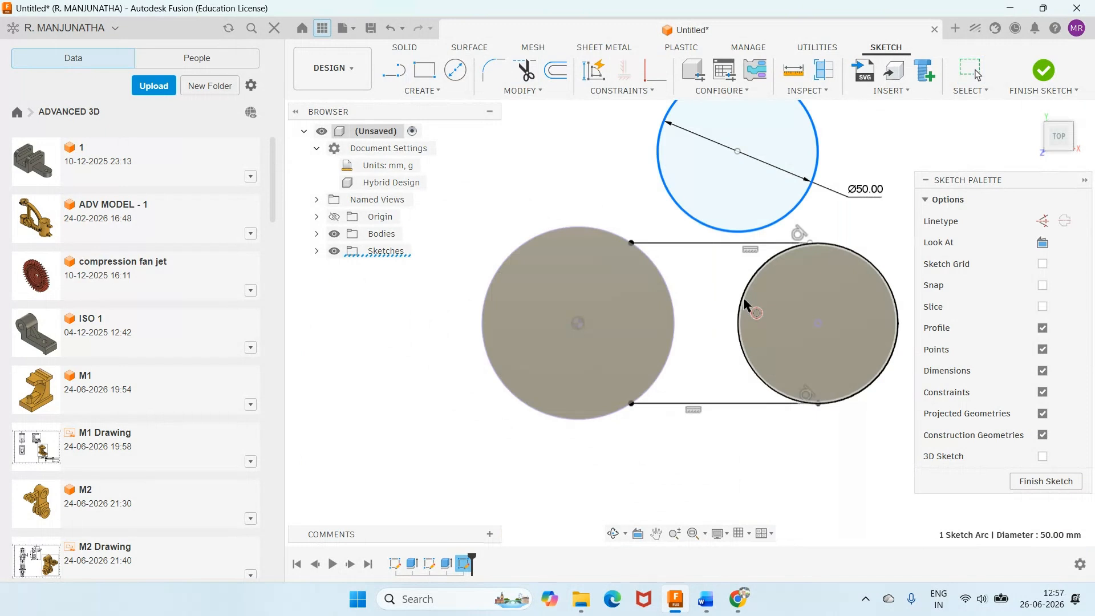
key("e")
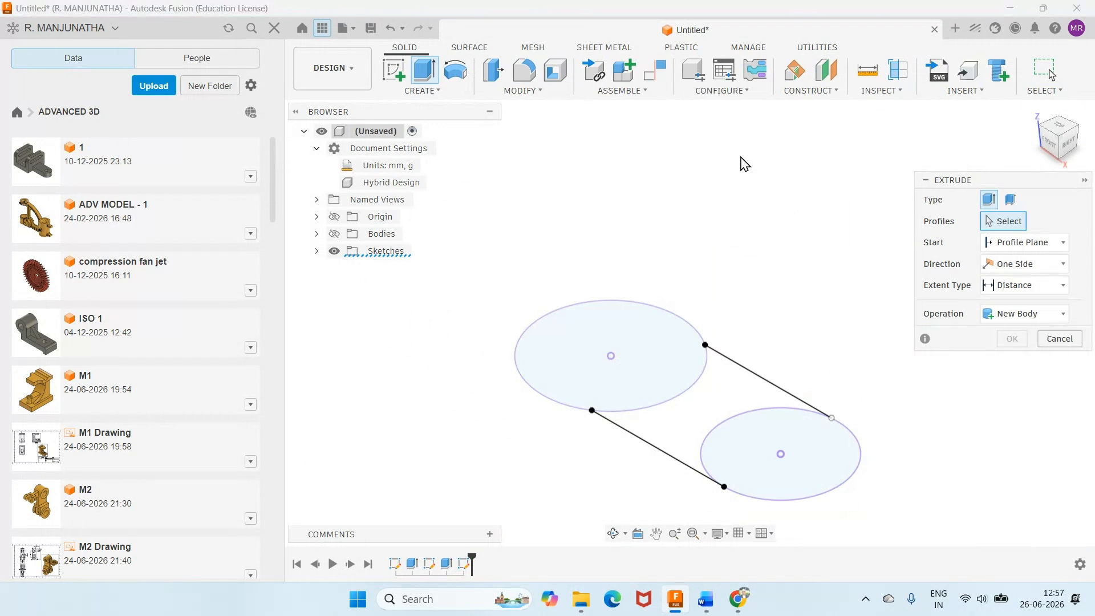
key("Escape")
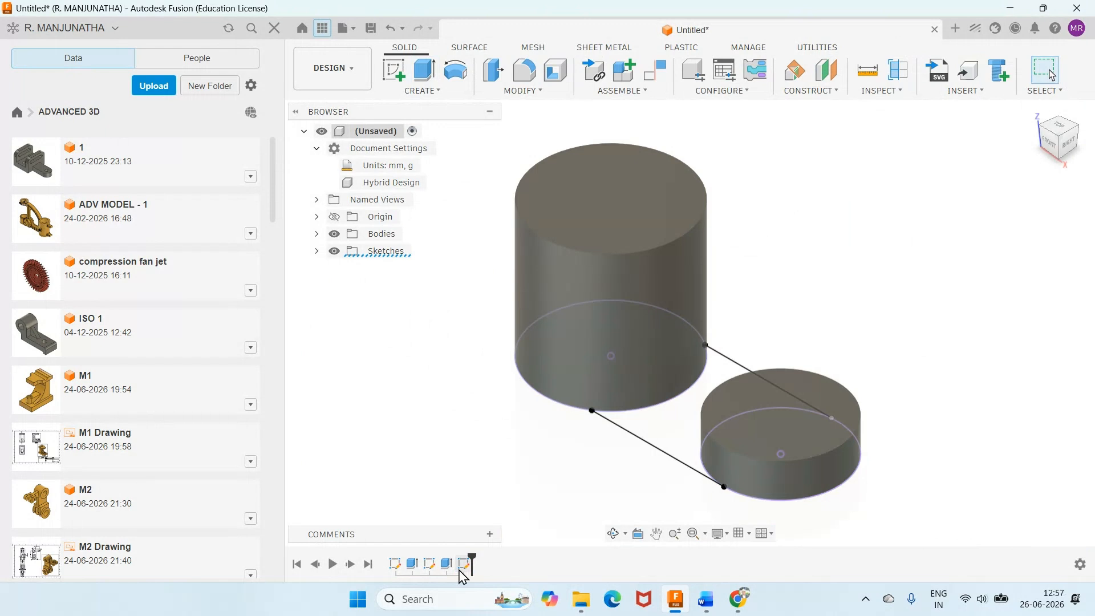
Reopen the arm sketch, draw a circle over the larger cylinder's outline and trim away its outer arc.
double_click(463, 566)
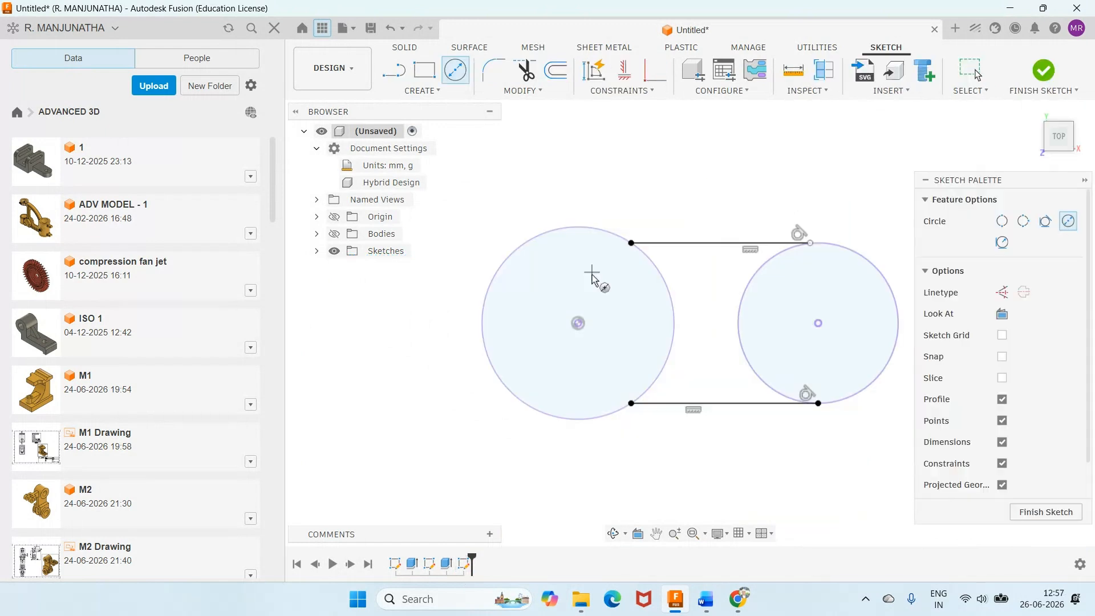
left_click(631, 243)
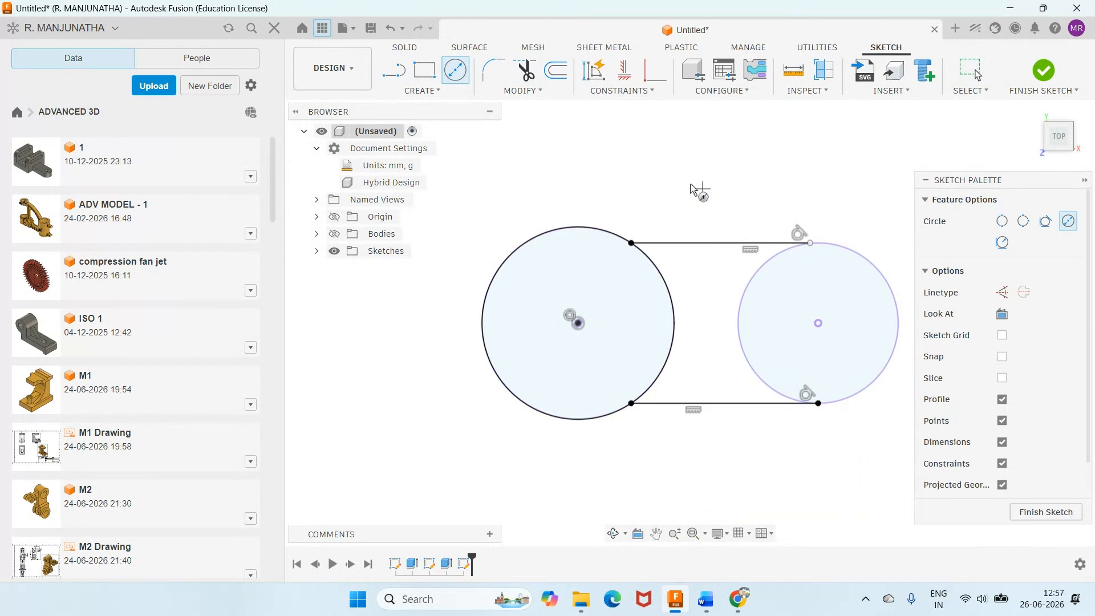
key("t")
left_click(582, 227)
Close the arm profile with a trimmed circle over the smaller disc's outline and try to extrude it.
key("c")
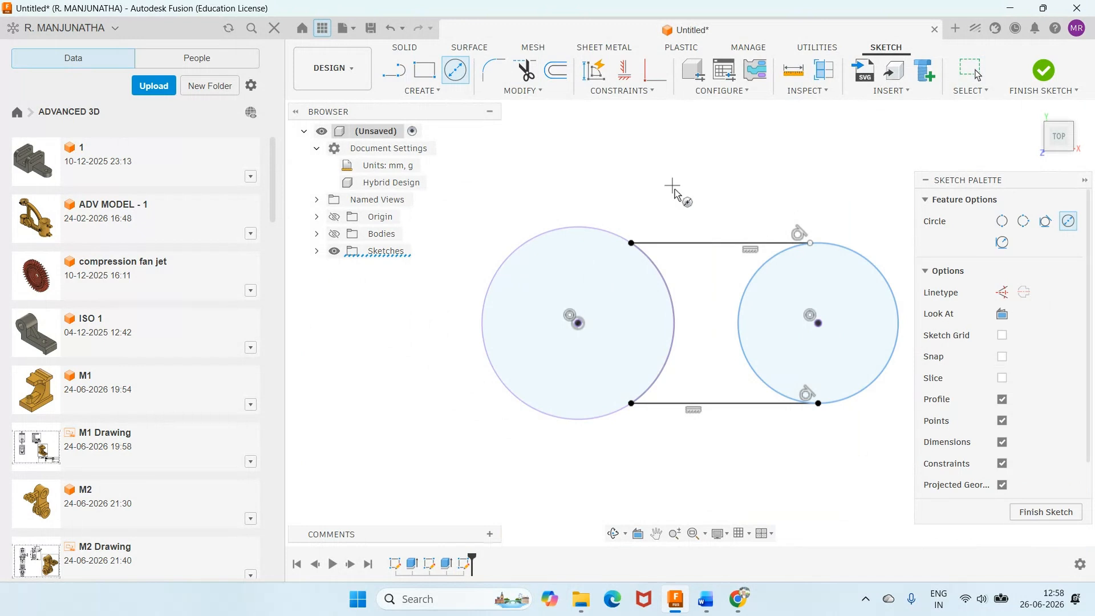
key("t")
left_click(865, 263)
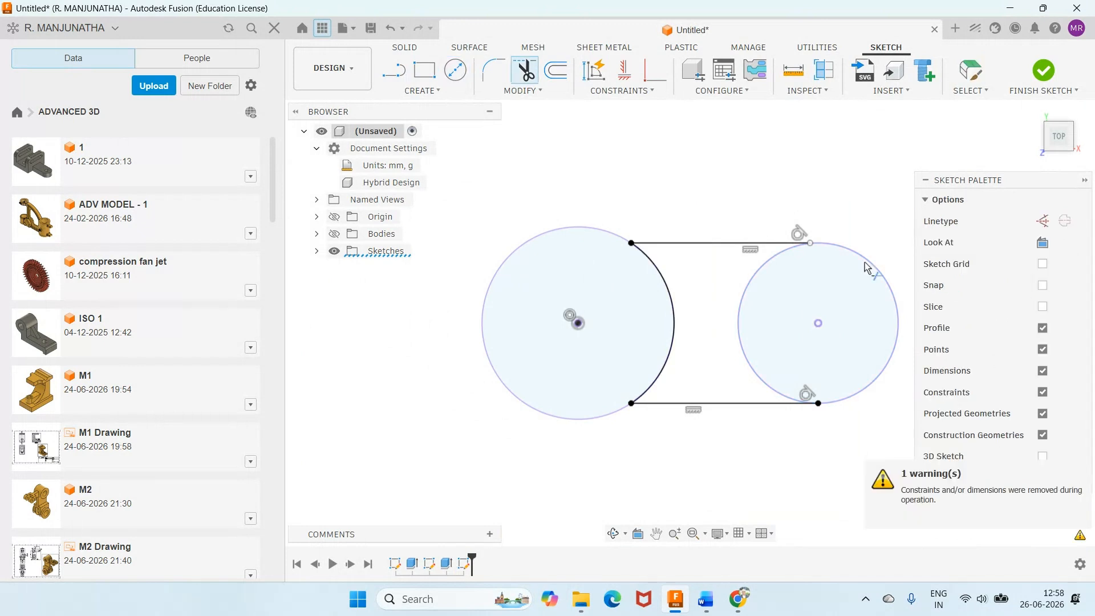
key("e")
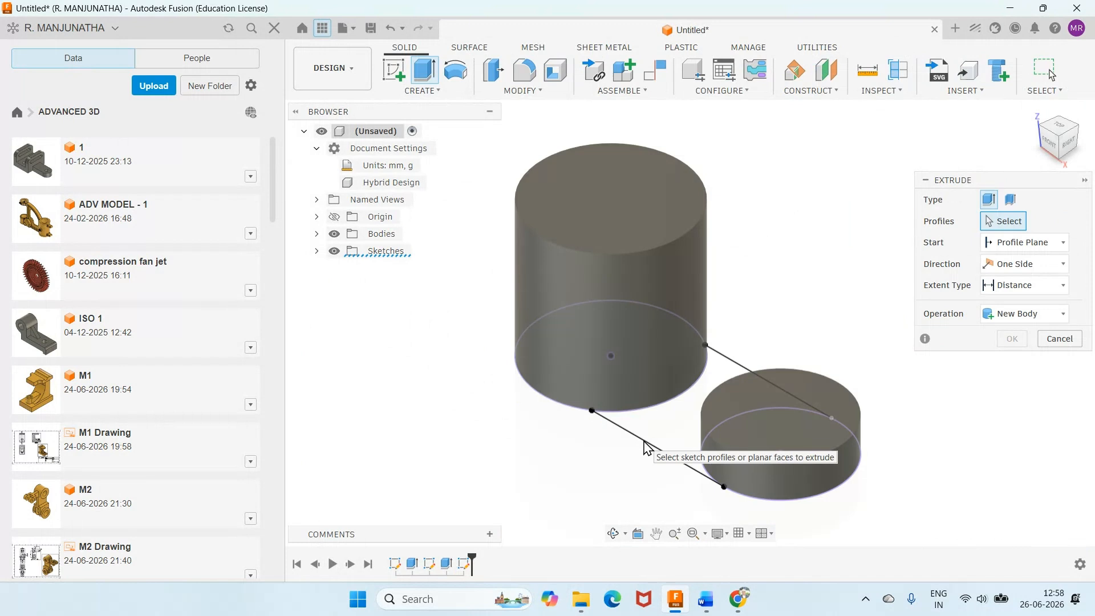
key("Escape")
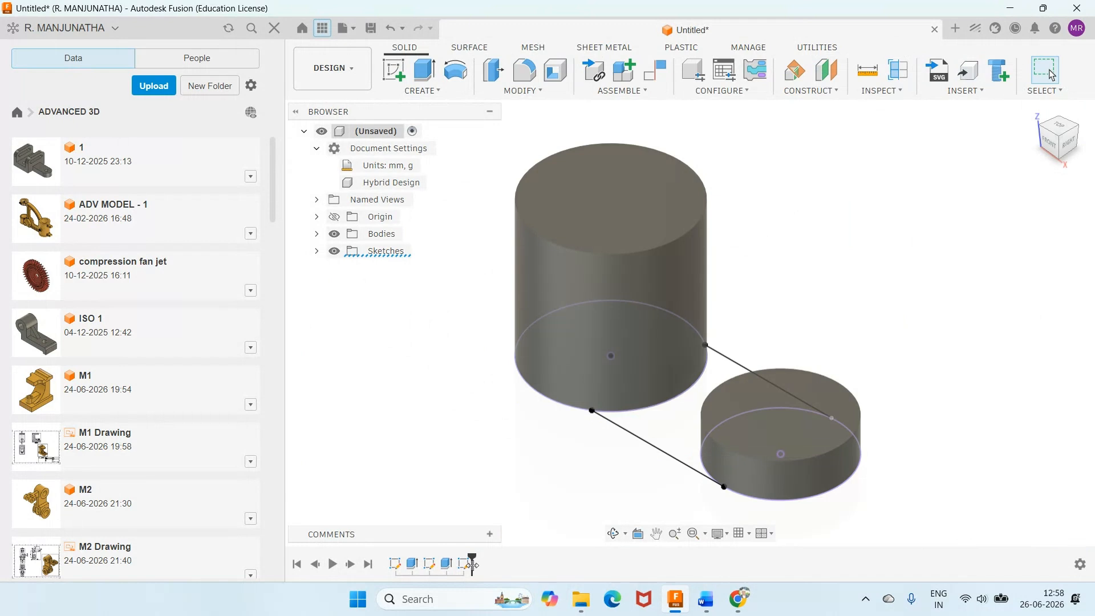
Replace the arm sketch with a new one on the horizontal origin plane and project both cylinders' outlines into it.
left_click(394, 70)
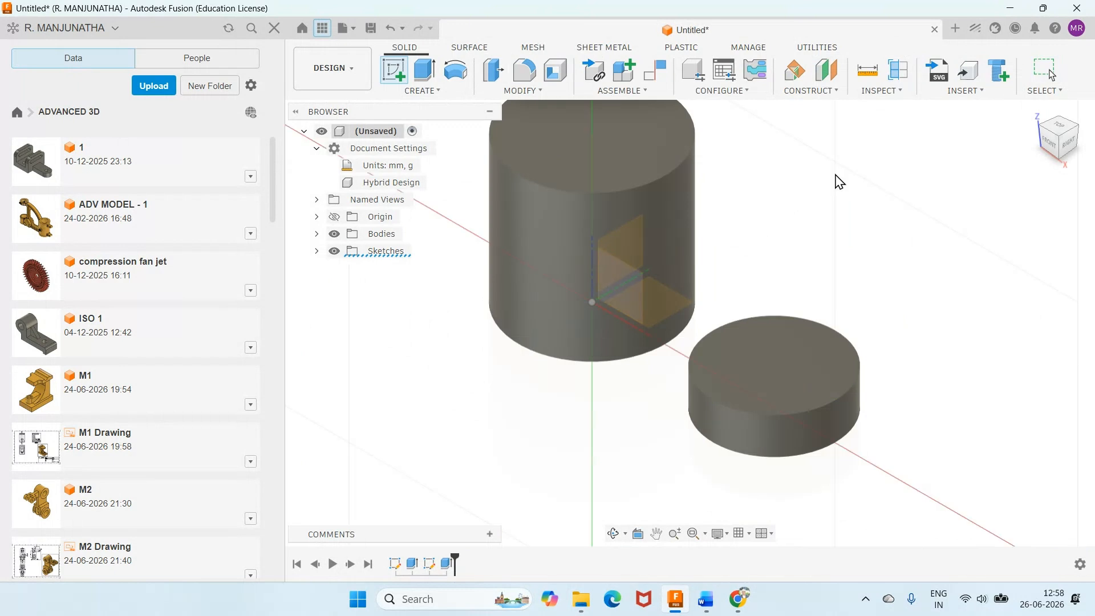
left_click(682, 304)
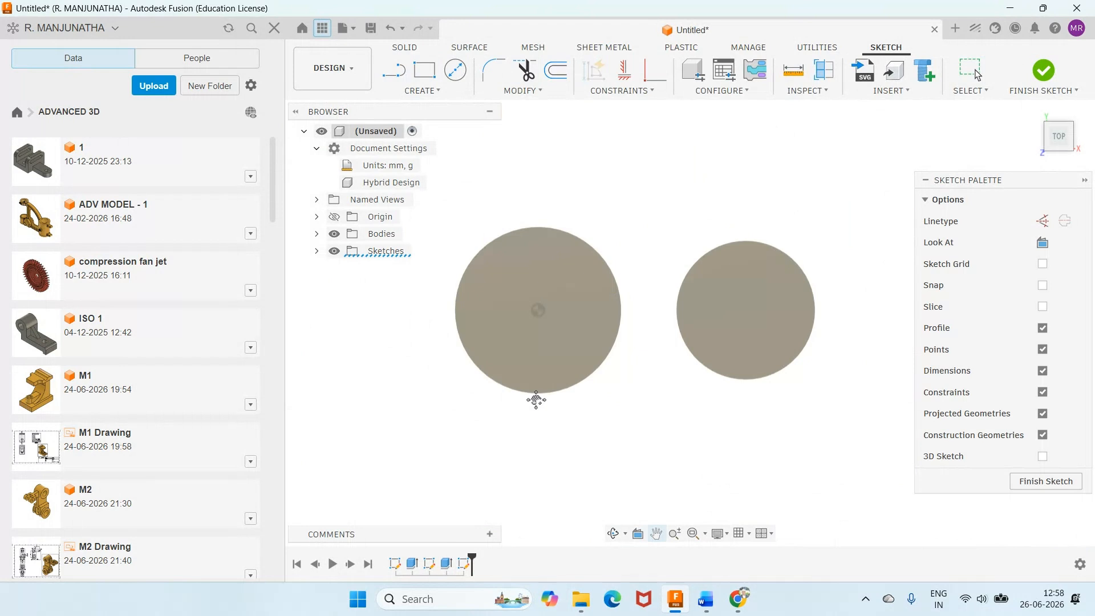
key("p")
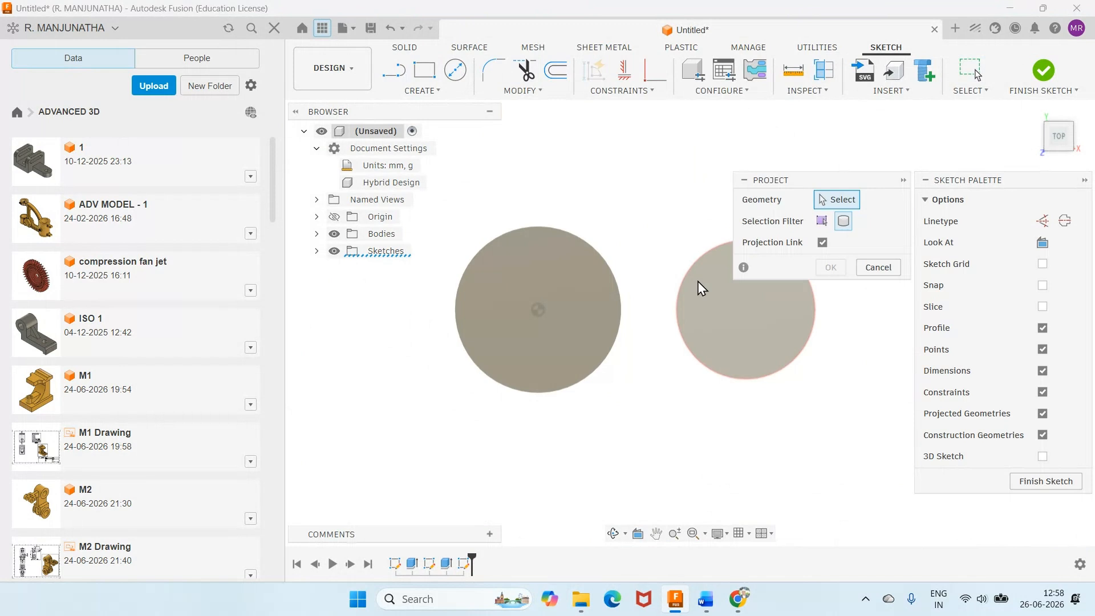
left_click(697, 282)
Draw two lines across both cylinders, one along the upper side and one about 90 mm long along the lower side, both horizontal.
key("l")
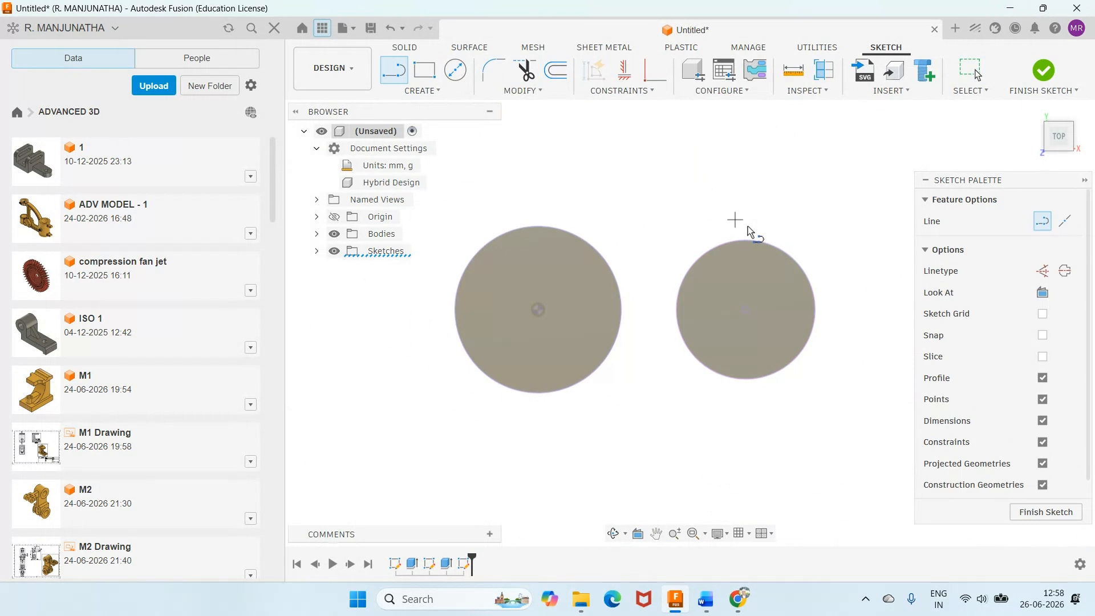
left_click(796, 243)
left_click(567, 245)
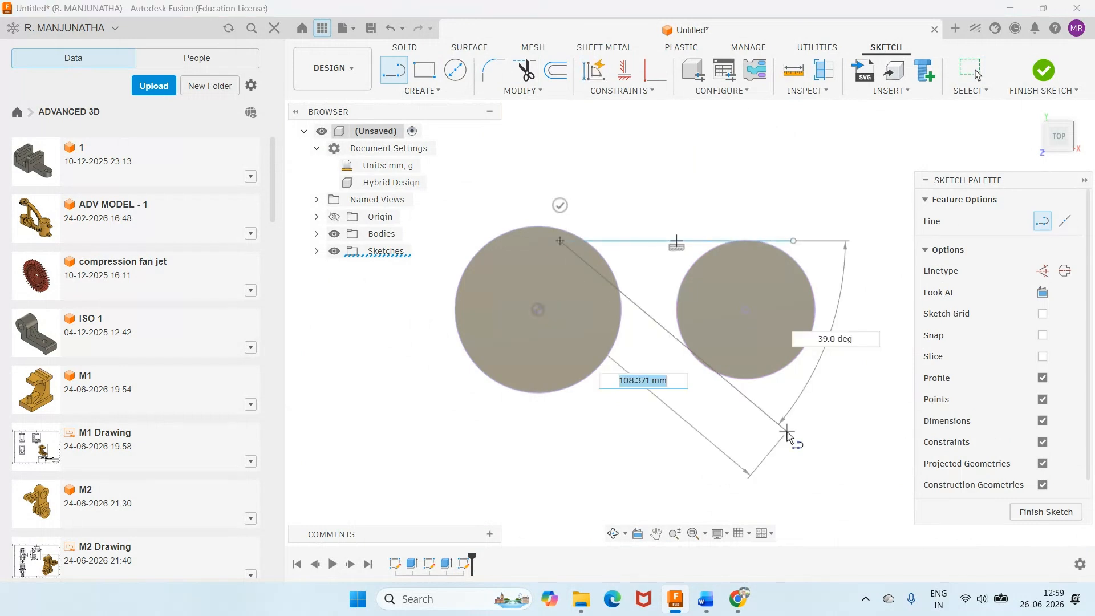
key("Escape")
left_click(798, 379)
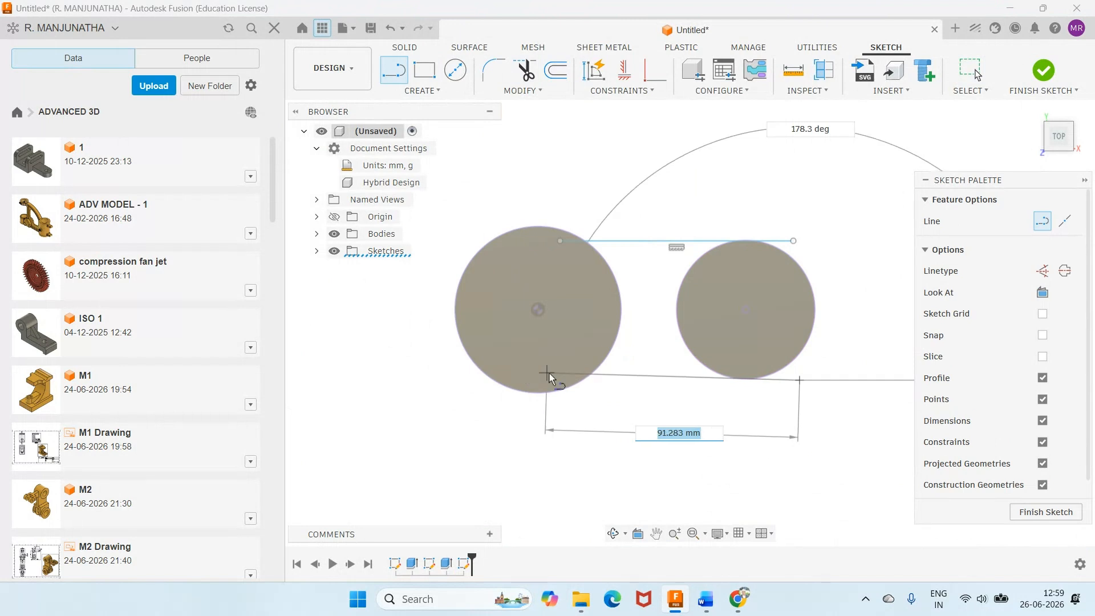
left_click(550, 373)
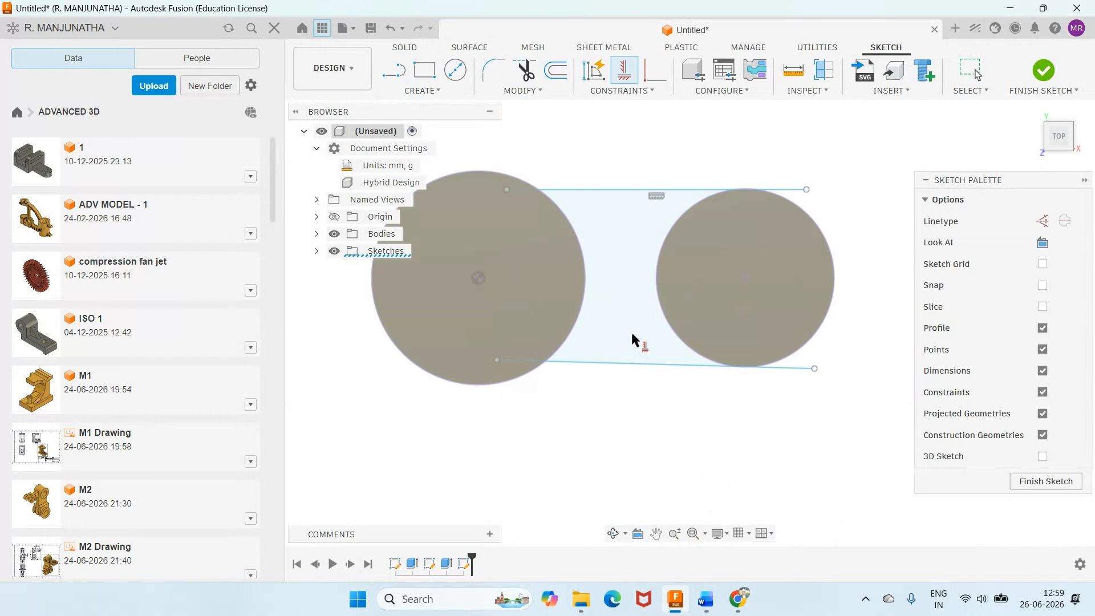
left_click(632, 364)
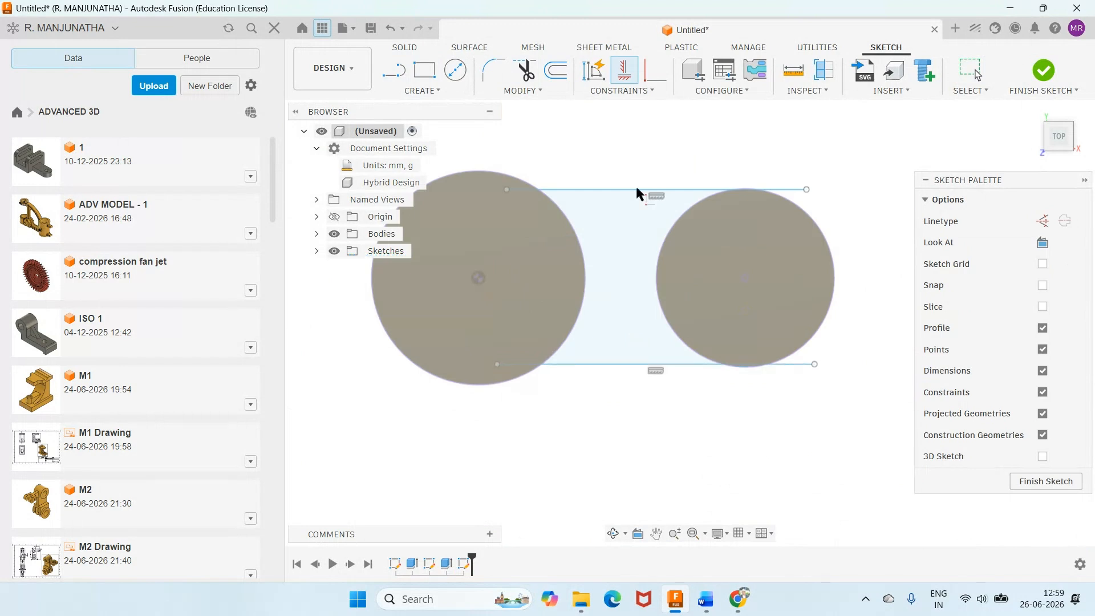
key("Escape")
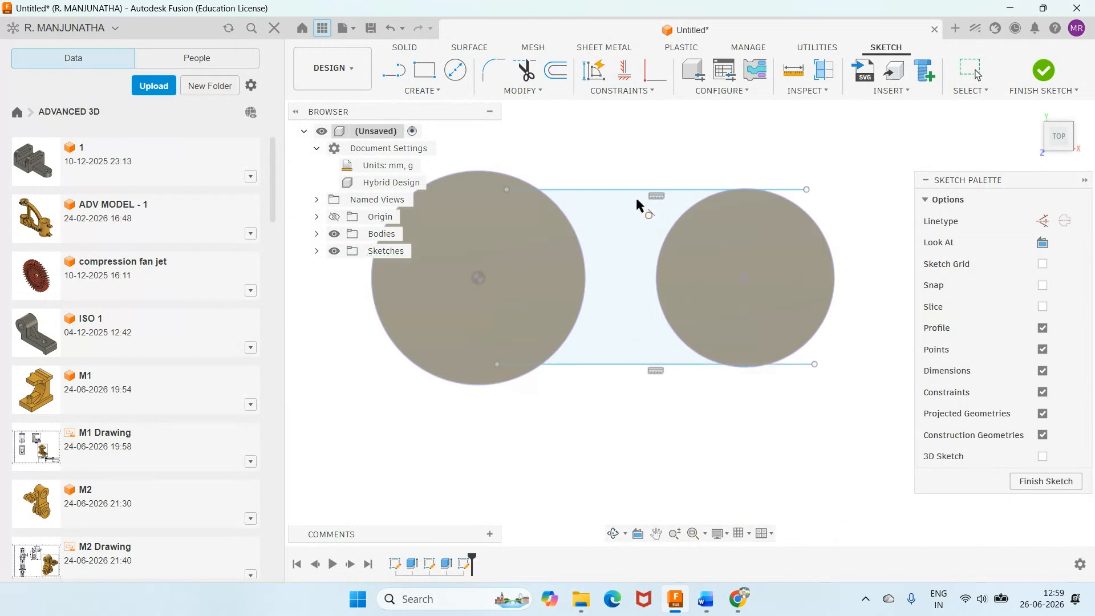
Make both lines tangent to the smaller circle and attach their inner ends to the larger circle's outline.
left_click(636, 363)
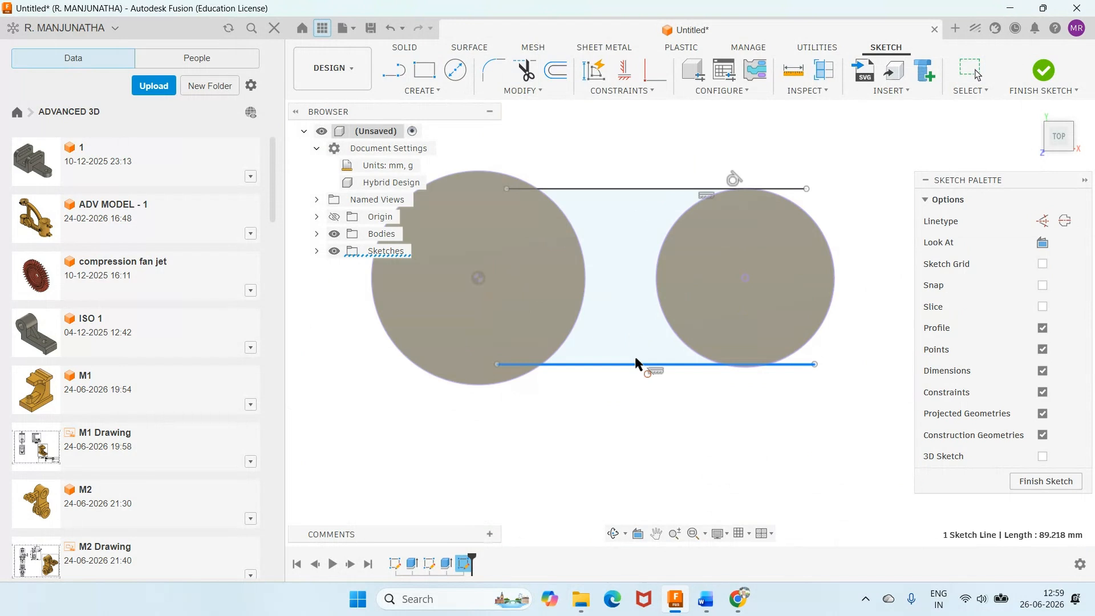
left_click(674, 334)
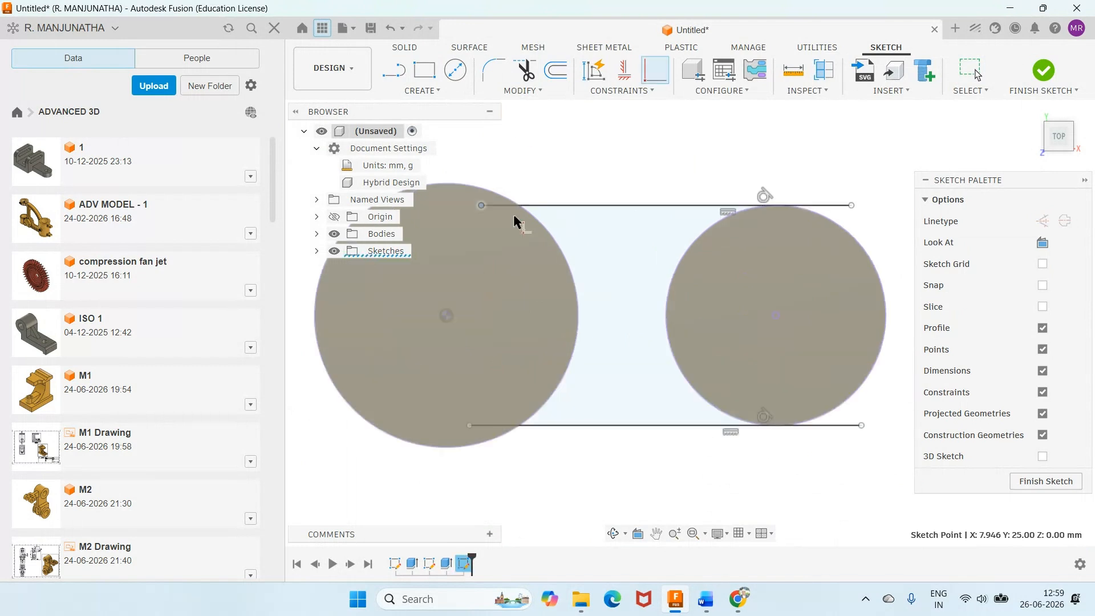
left_click(492, 443)
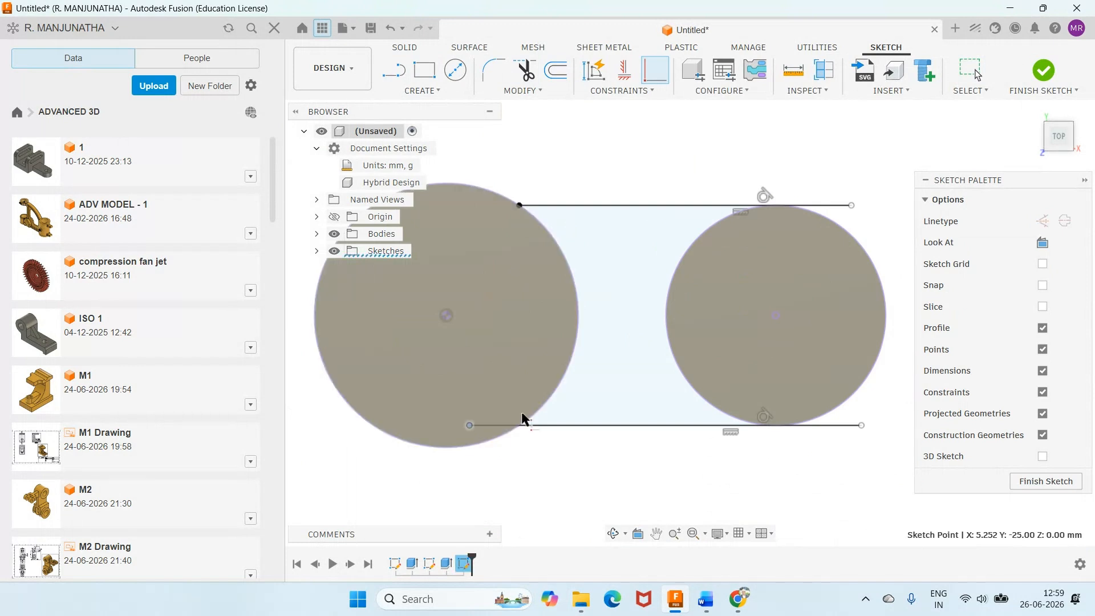
left_click(522, 414)
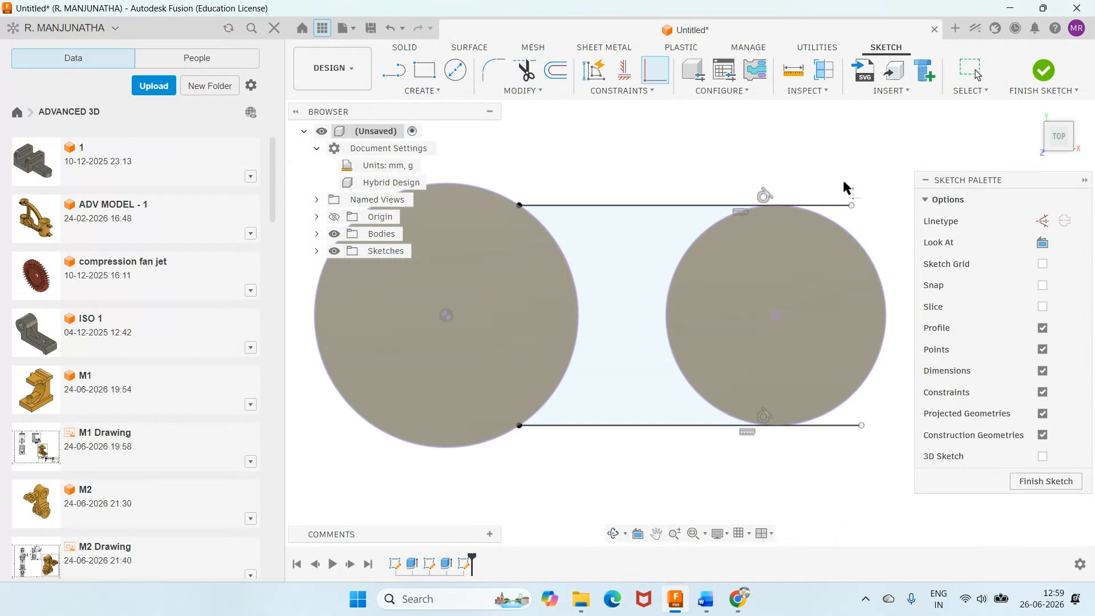
Trim the line ends overhanging the smaller circle and extrude the arm profile flush with the disc's upper face, joining both cylinders.
key("t")
left_click(822, 205)
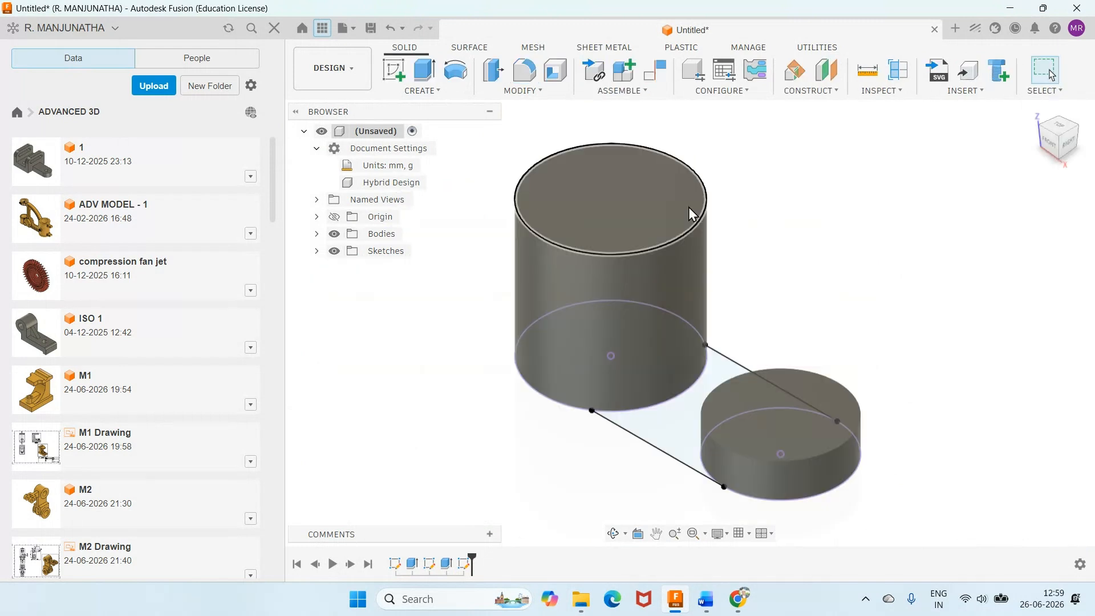
key("e")
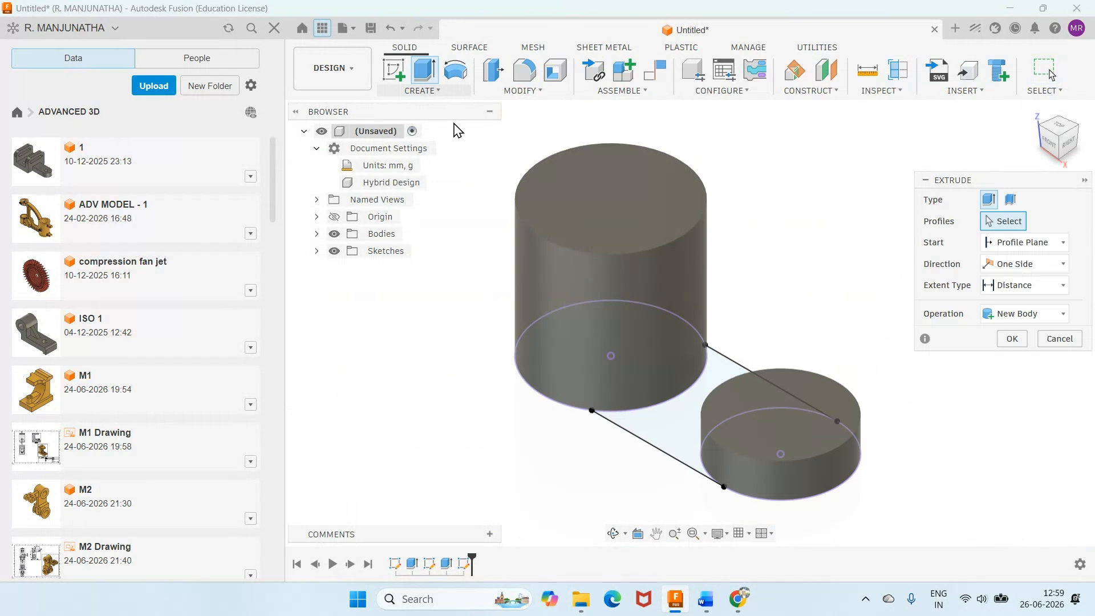
left_click(656, 430)
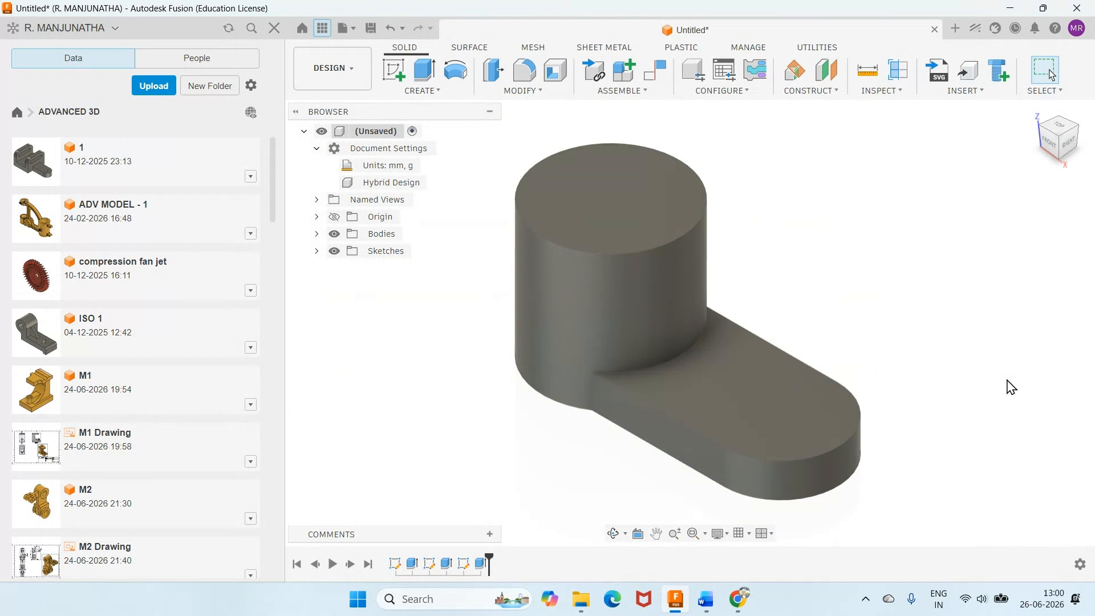
Check the reference drawing and sketch a closed L-shaped profile on the front origin plane, with a lower edge about 106 mm long.
key("alt+Tab")
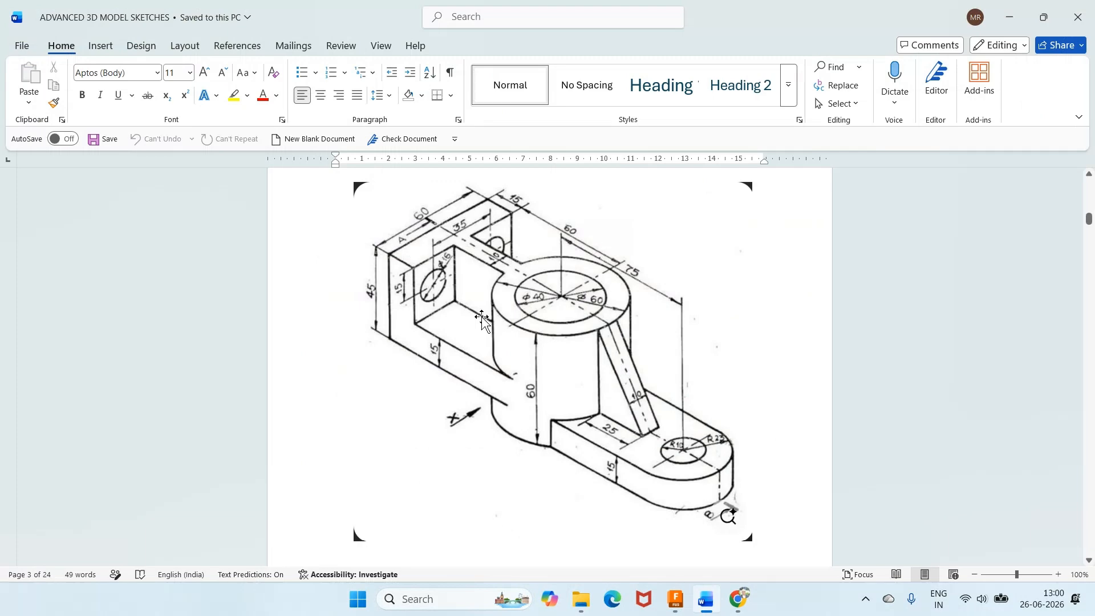
key("alt+Tab")
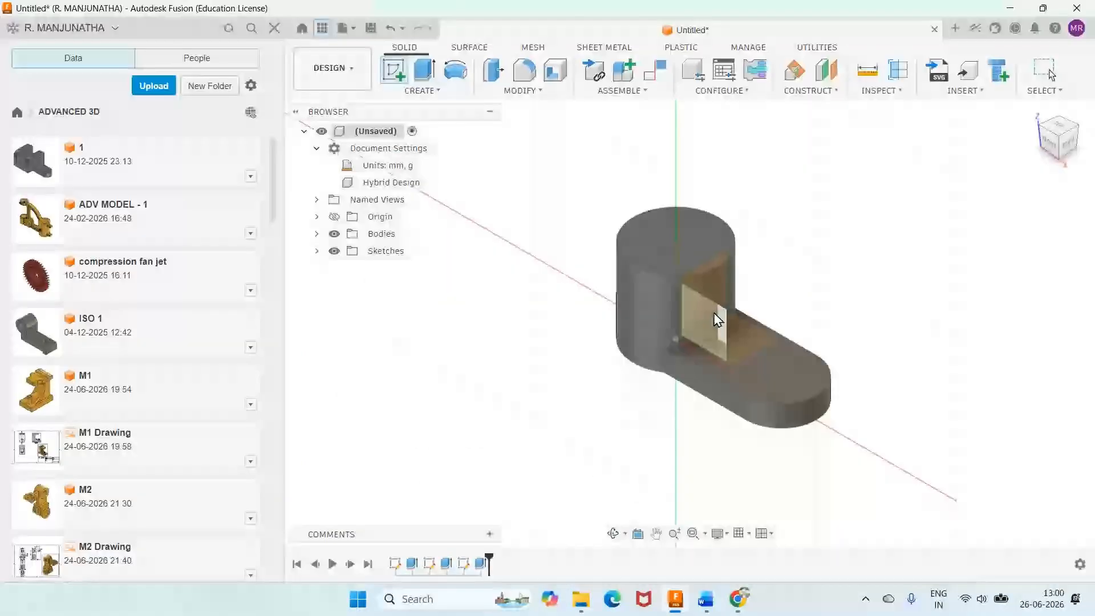
left_click(717, 319)
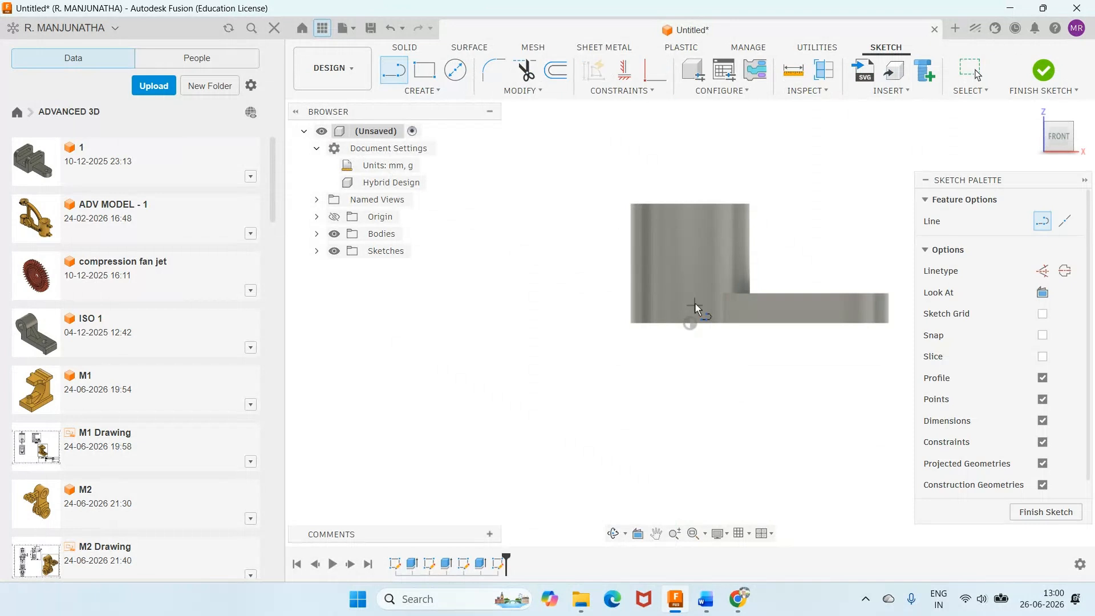
left_click(702, 288)
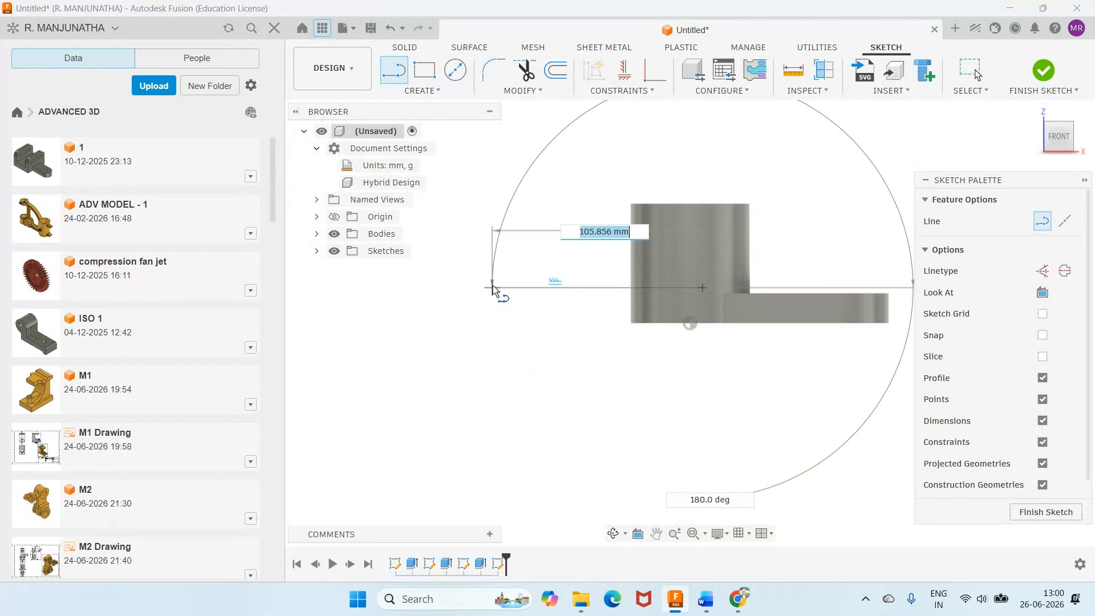
left_click(493, 288)
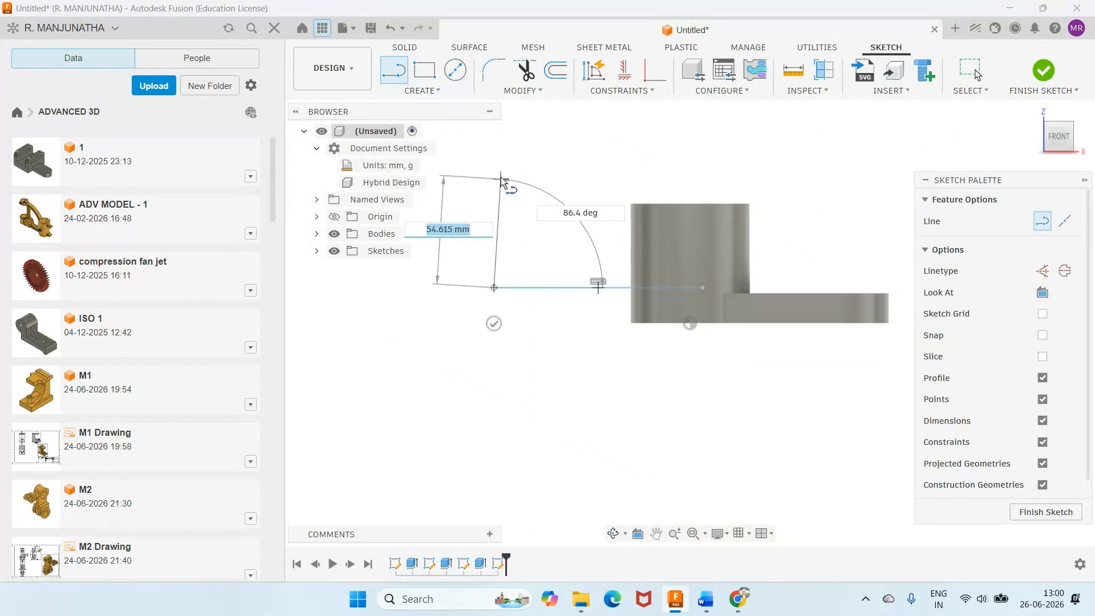
left_click(494, 161)
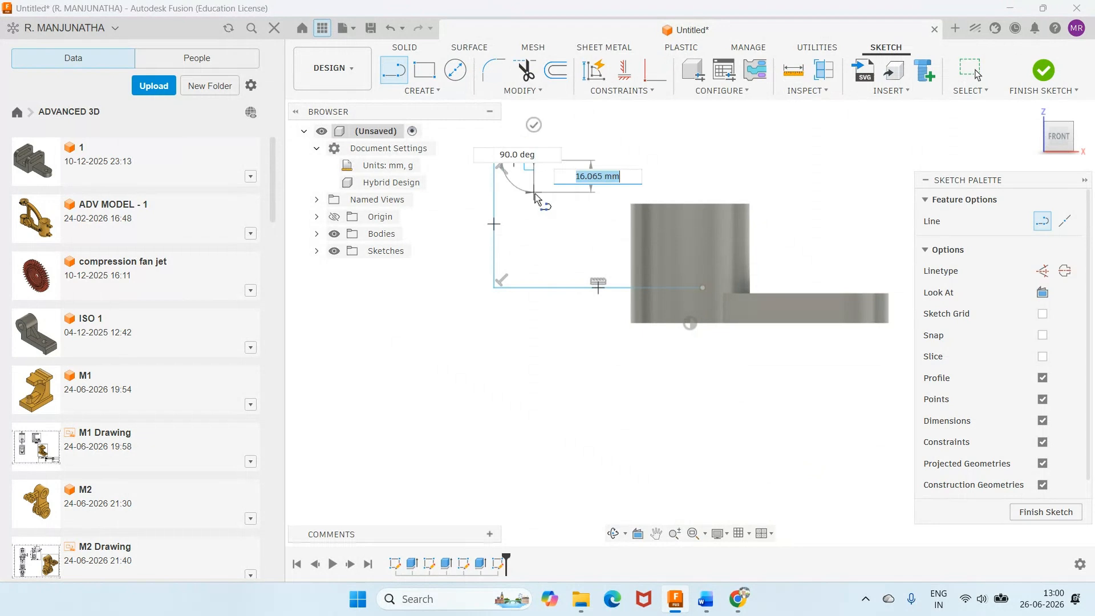
left_click(534, 247)
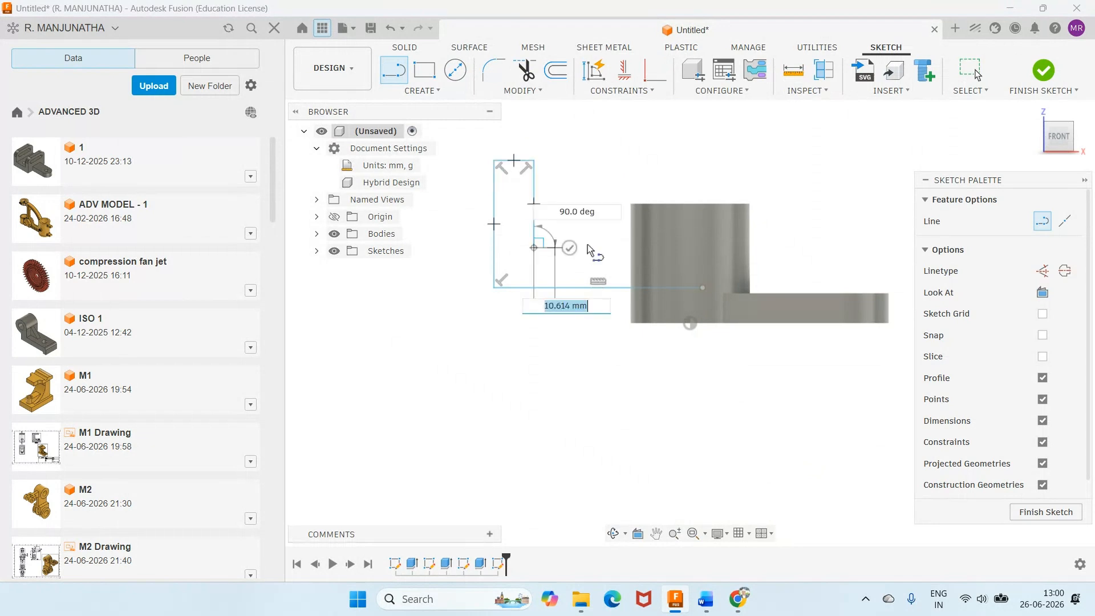
left_click(652, 247)
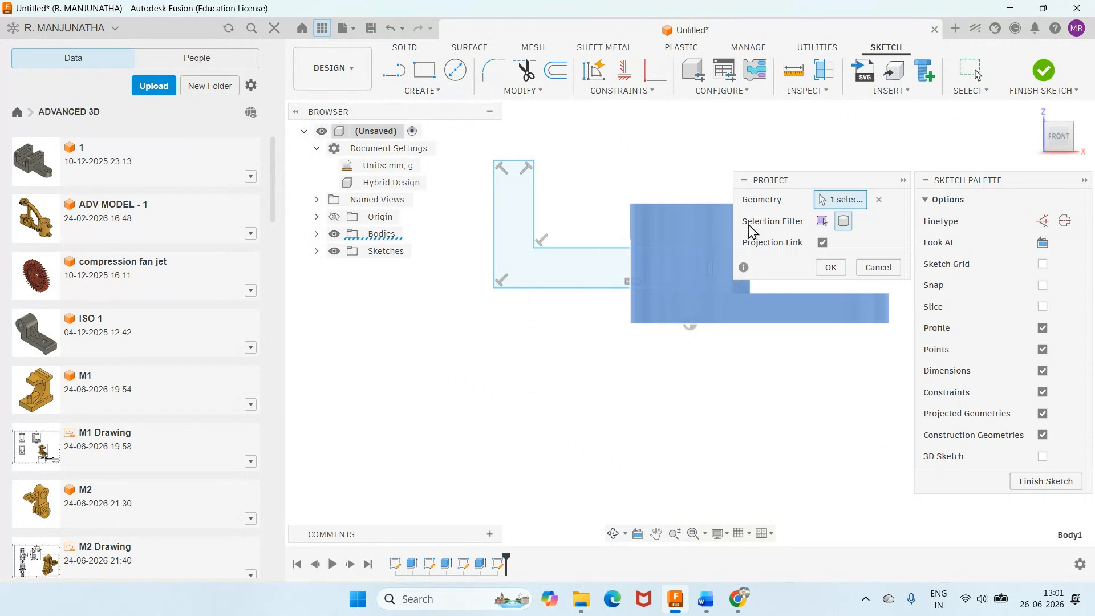
Project the body's outline into the sketch and align the L-profile's inner end edge vertically with the origin.
key("Return")
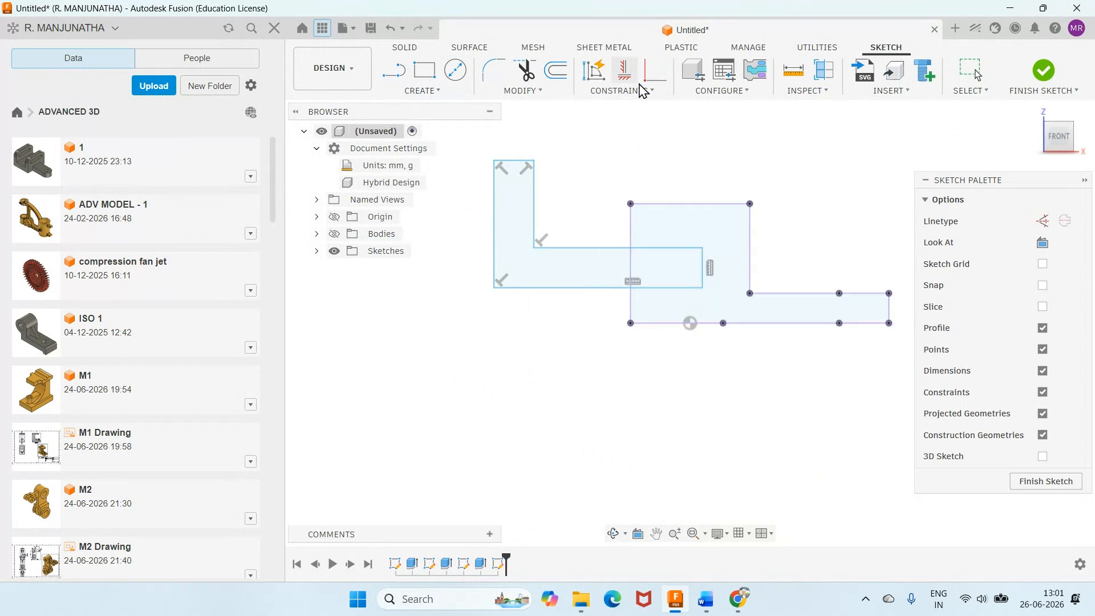
left_click(625, 70)
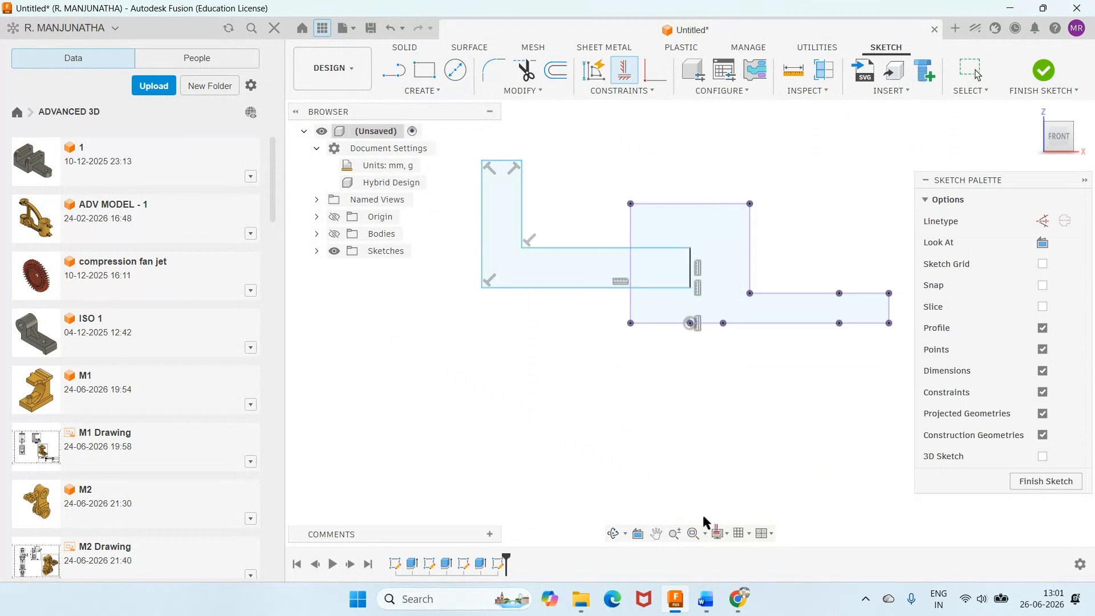
Dimension the thickness of the L-profile's horizontal leg to 15 mm, as given in the reference drawing.
key("d")
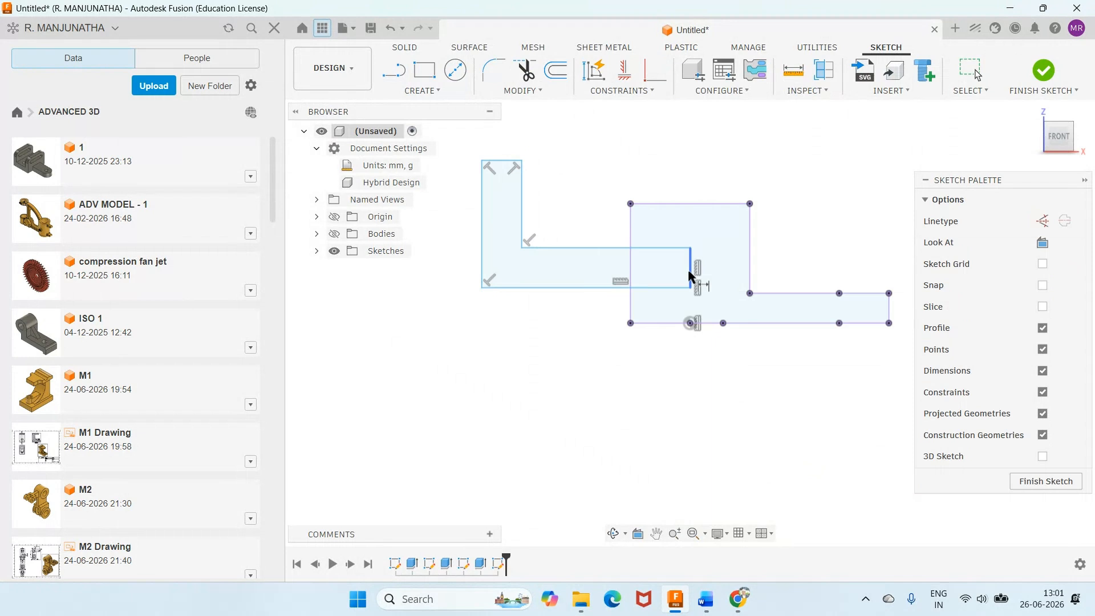
left_click(690, 276)
left_click(814, 281)
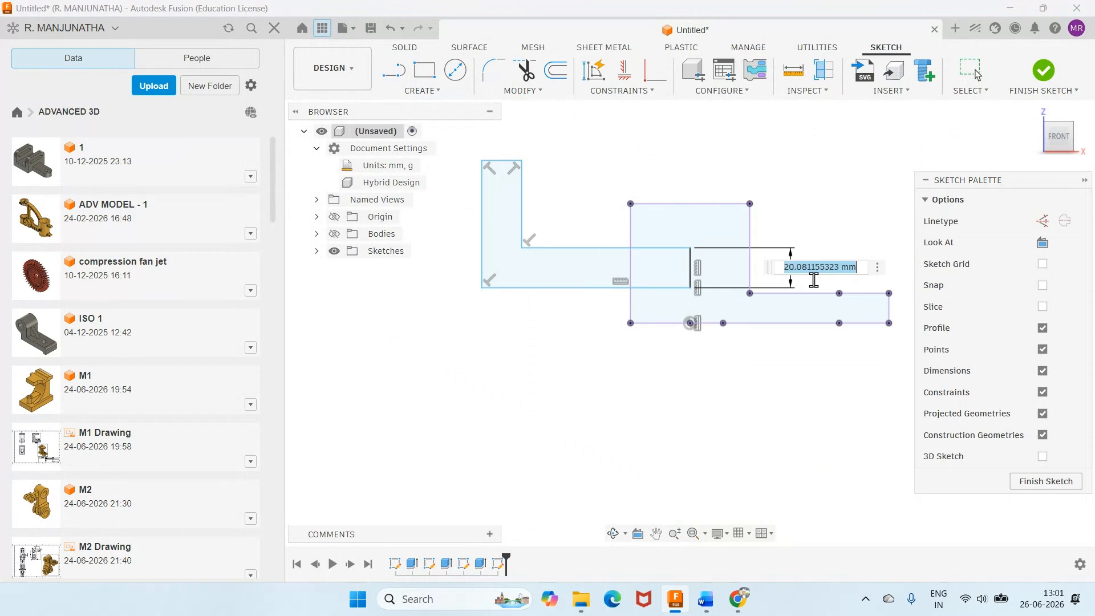
left_click(707, 598)
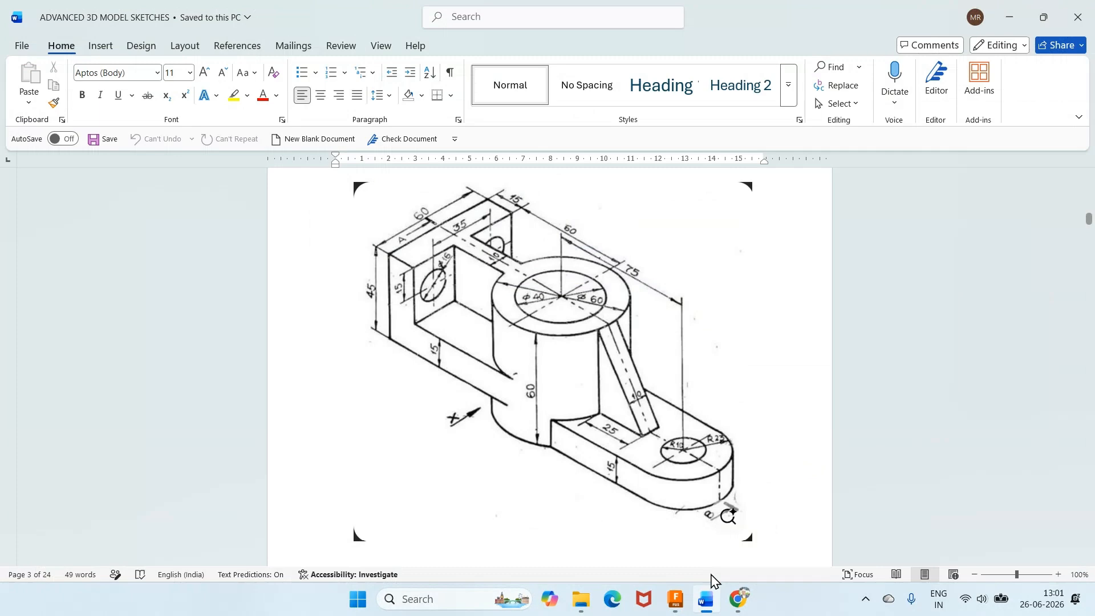
left_click(675, 599)
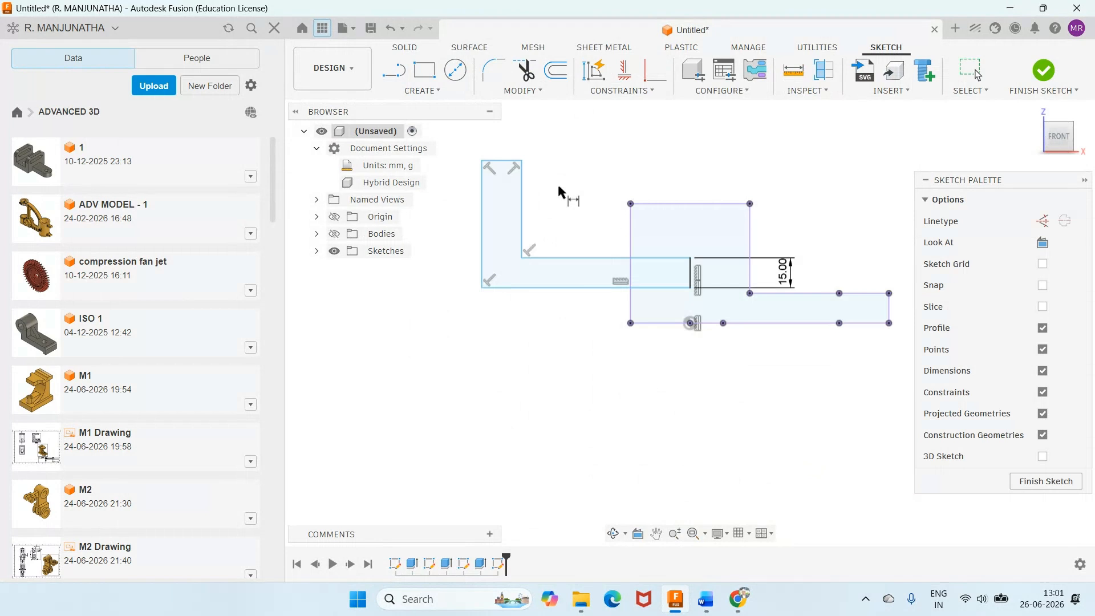
Dimension the L-profile's outer vertical edge to 45 mm and make its upper edge collinear with the cylinder's top edge.
left_click(482, 230)
left_click(456, 268)
type("45")
key("Return")
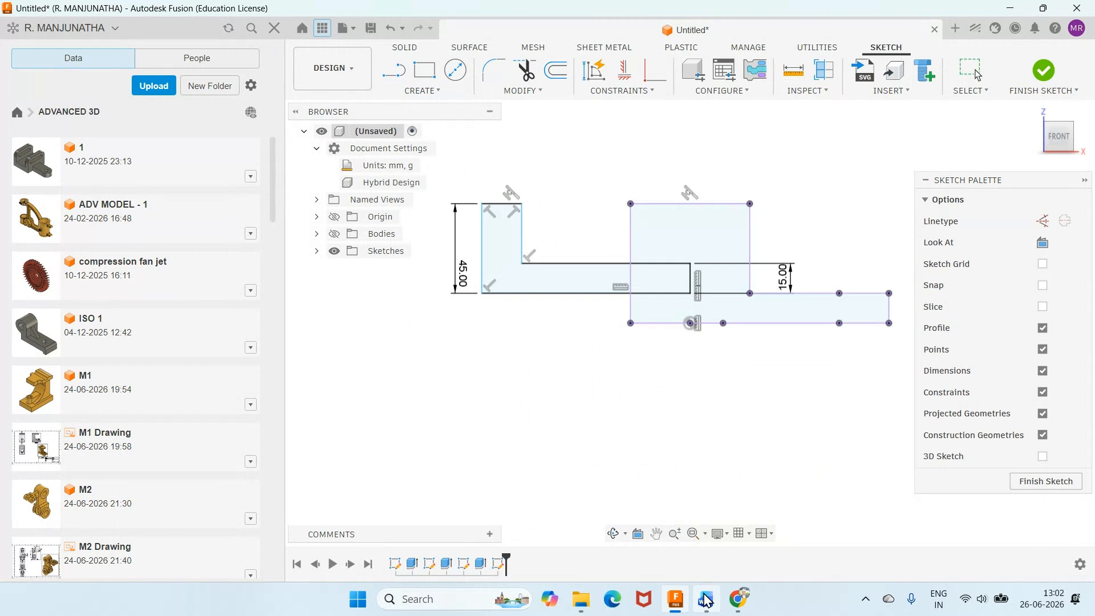
Set the vertical leg 60 mm from the profile's inner end edge and 15 mm wide, and finish the sketch.
left_click(521, 227)
left_click(689, 258)
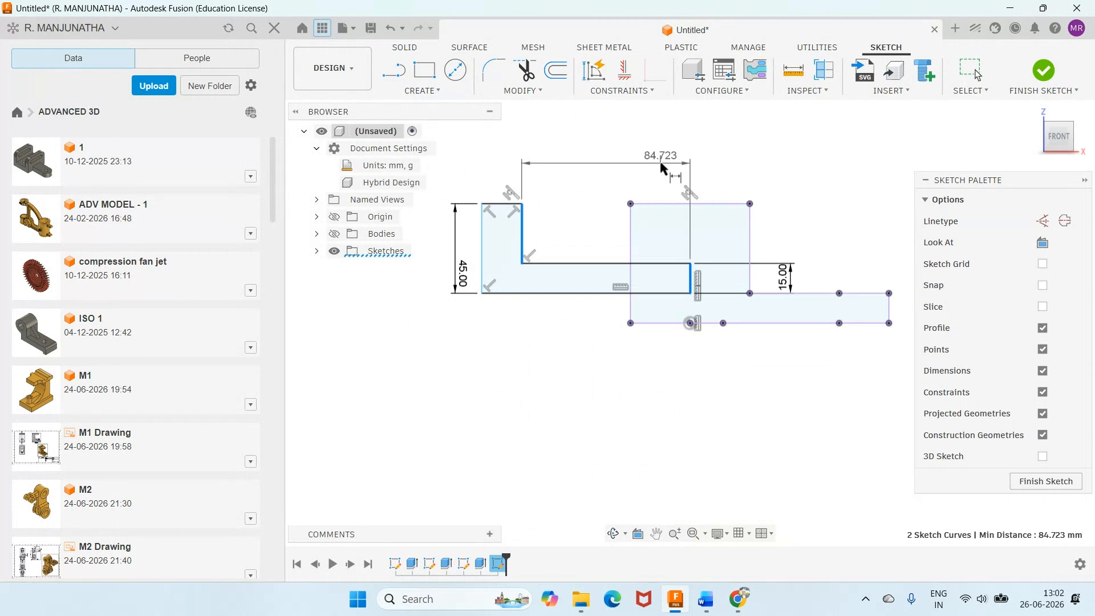
left_click(661, 167)
type("60")
key("Return")
left_click(512, 174)
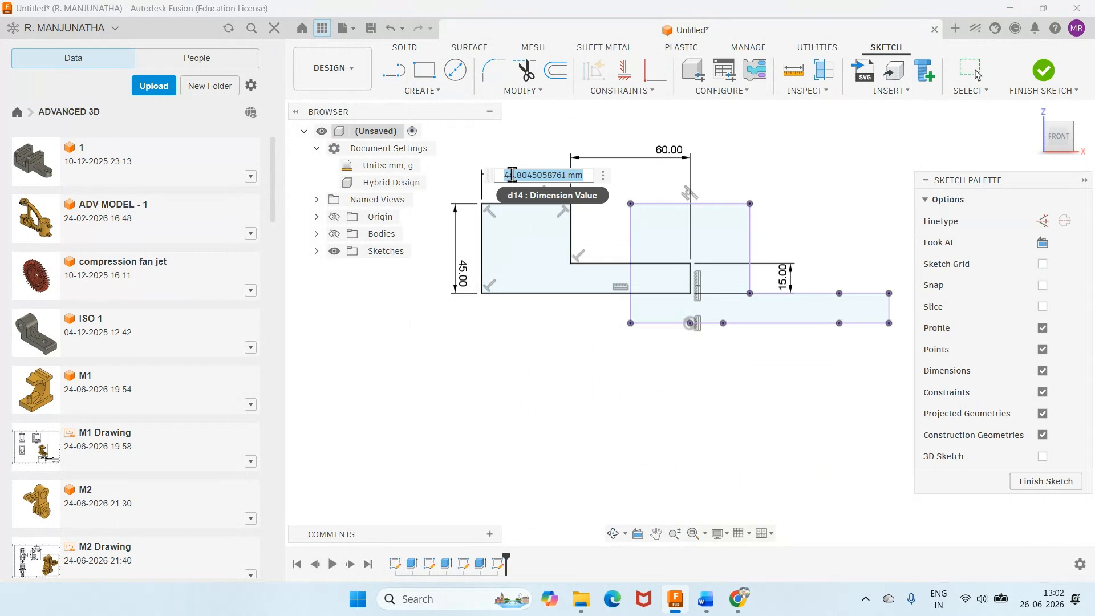
left_click(1046, 77)
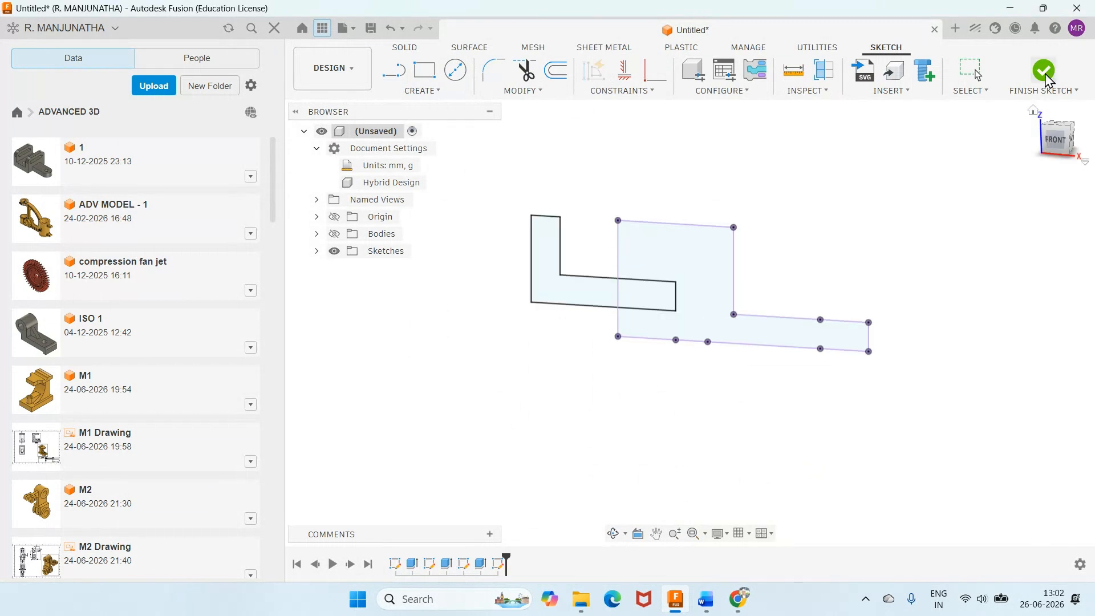
left_click(1035, 110)
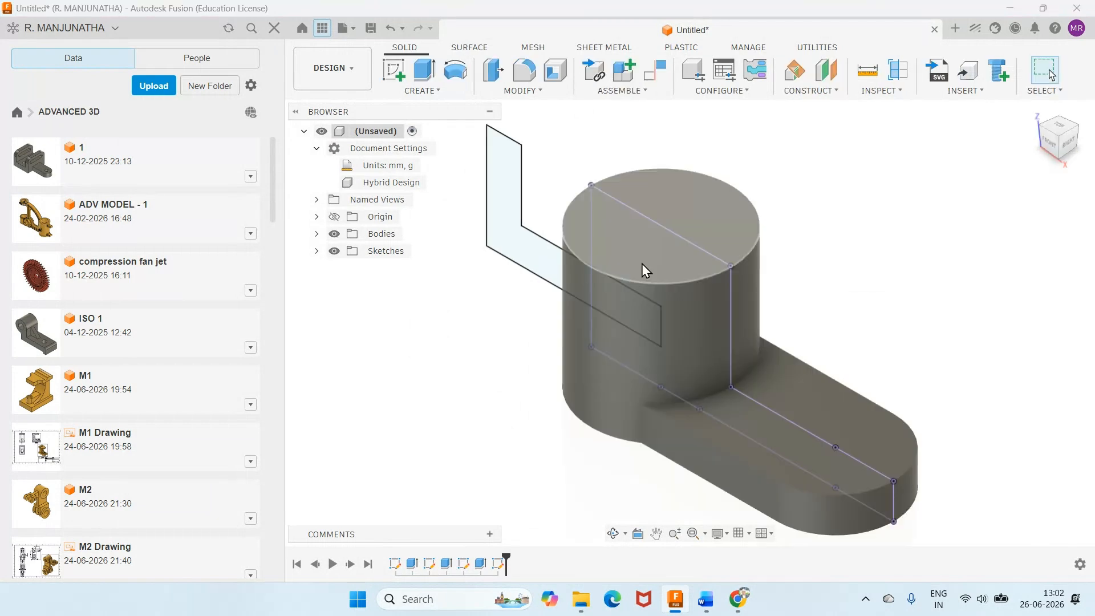
Extrude both regions of the L-profile symmetrically to a full width of 60 mm with the Join operation.
key("e")
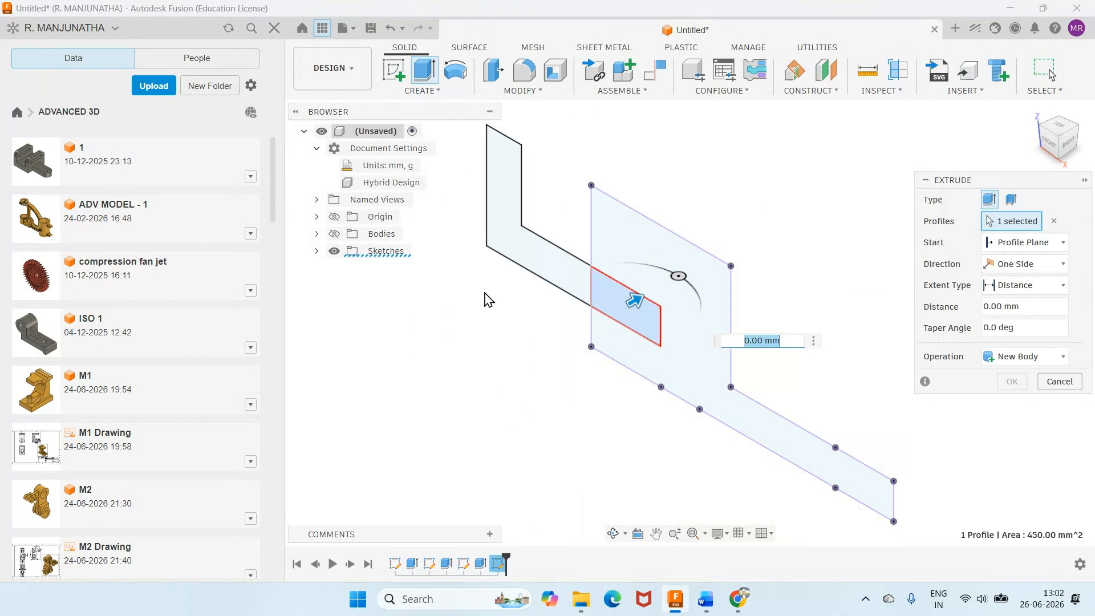
left_click(706, 599)
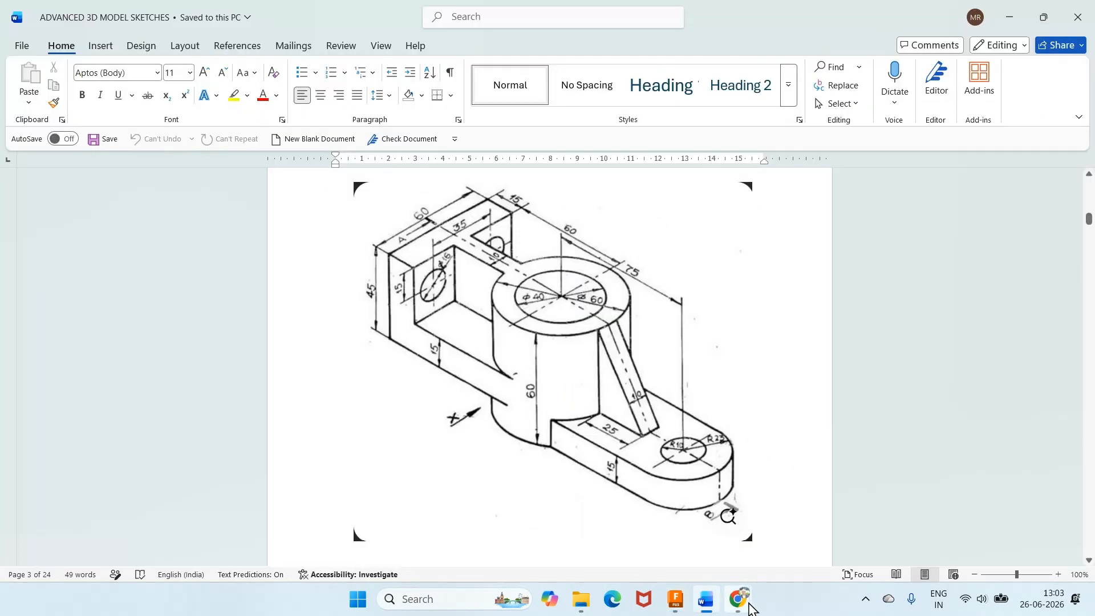
left_click(676, 599)
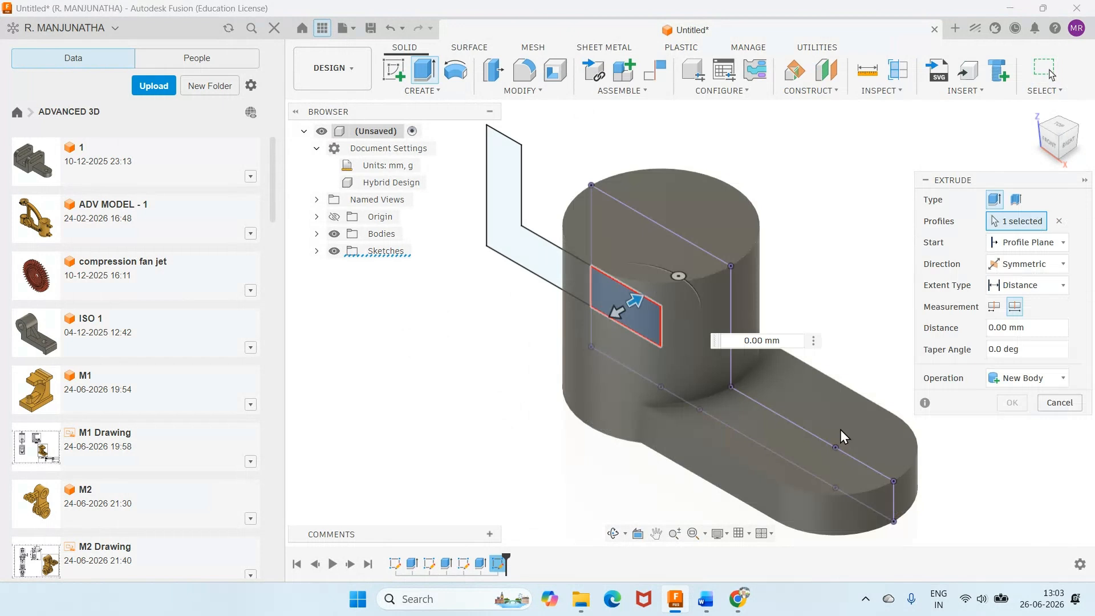
type("60")
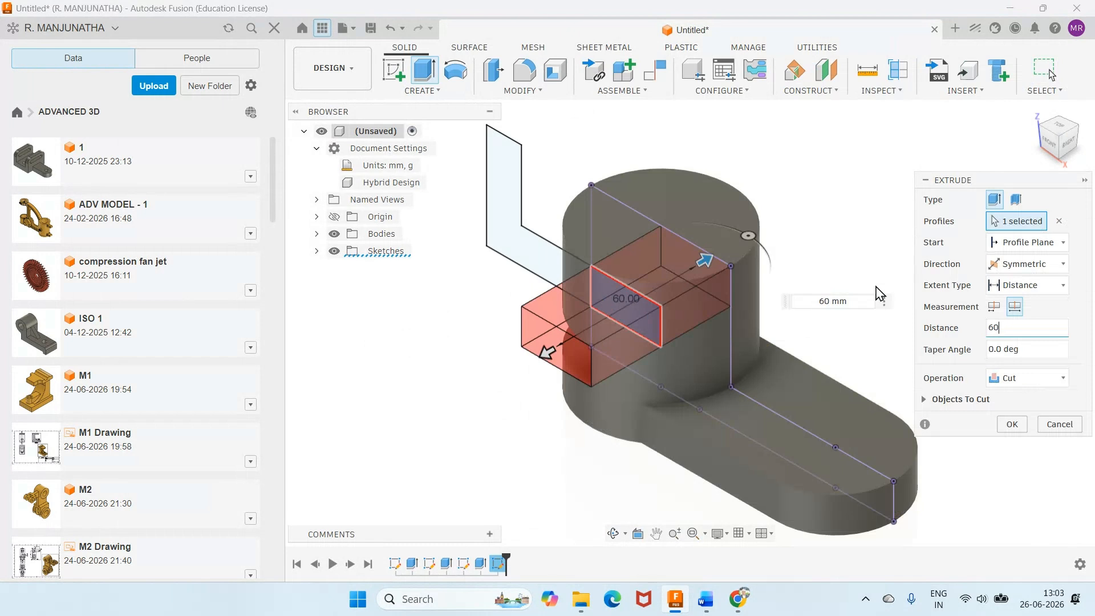
left_click(539, 238)
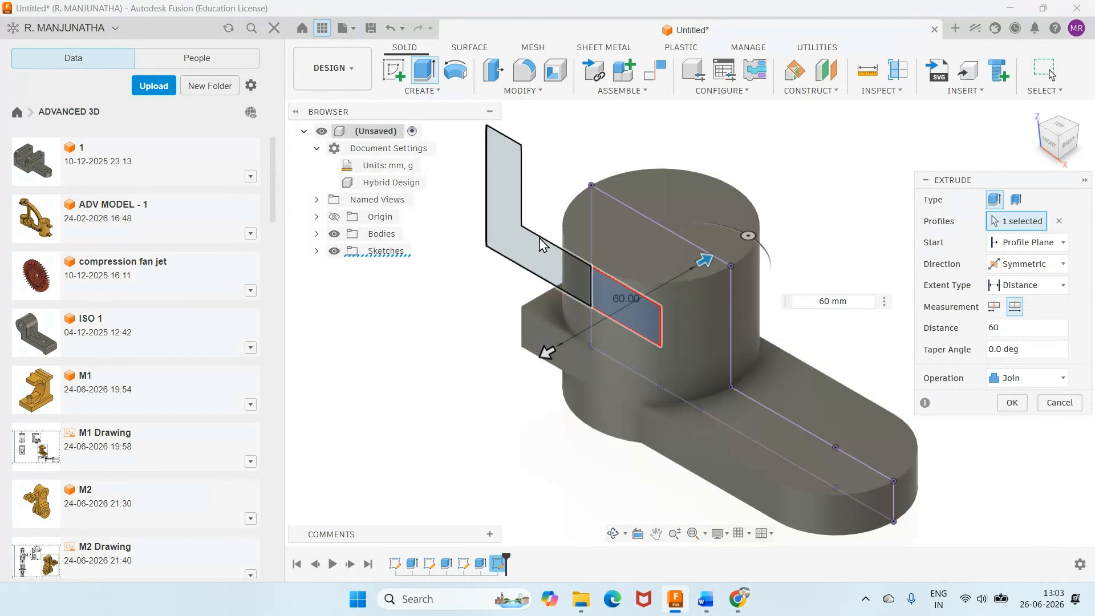
left_click(542, 244)
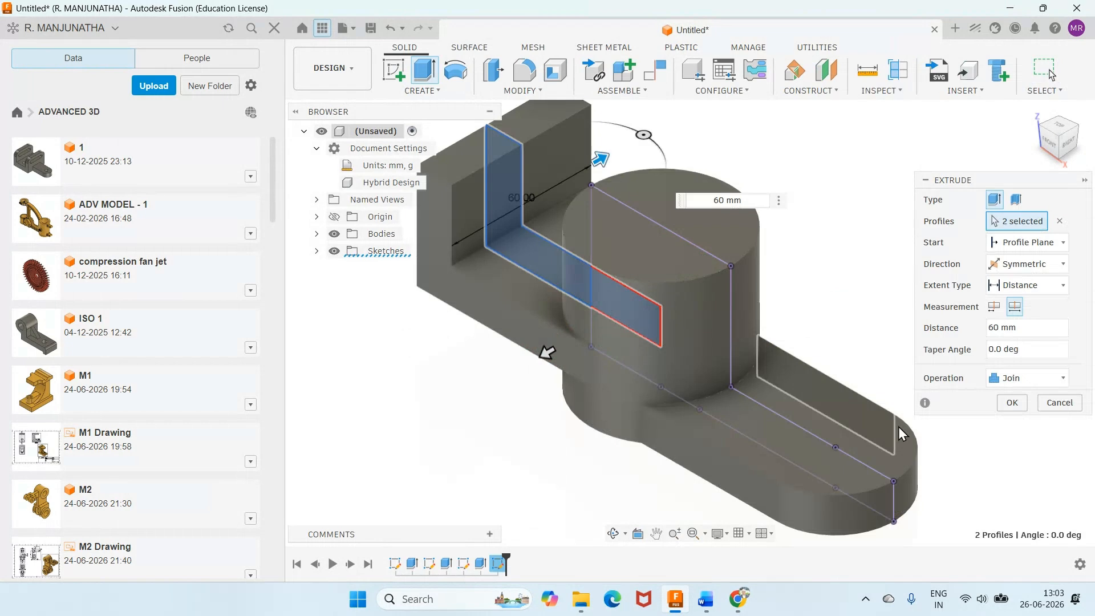
Consult the reference drawing, start a sketch on the cylinder's top face and project the body's outline into it.
key("alt+Tab")
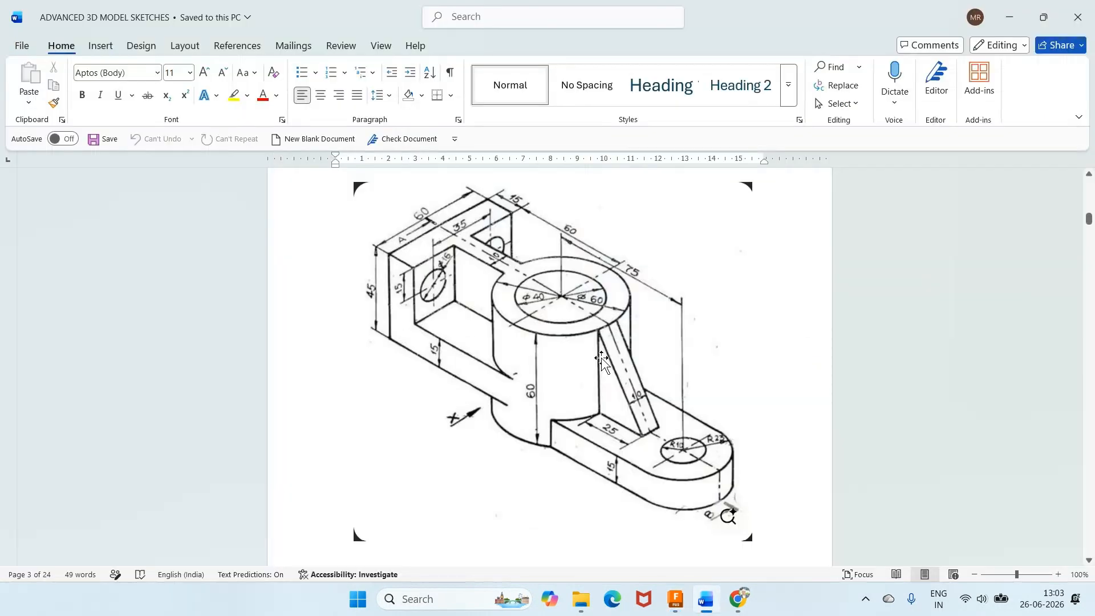
key("alt+Tab")
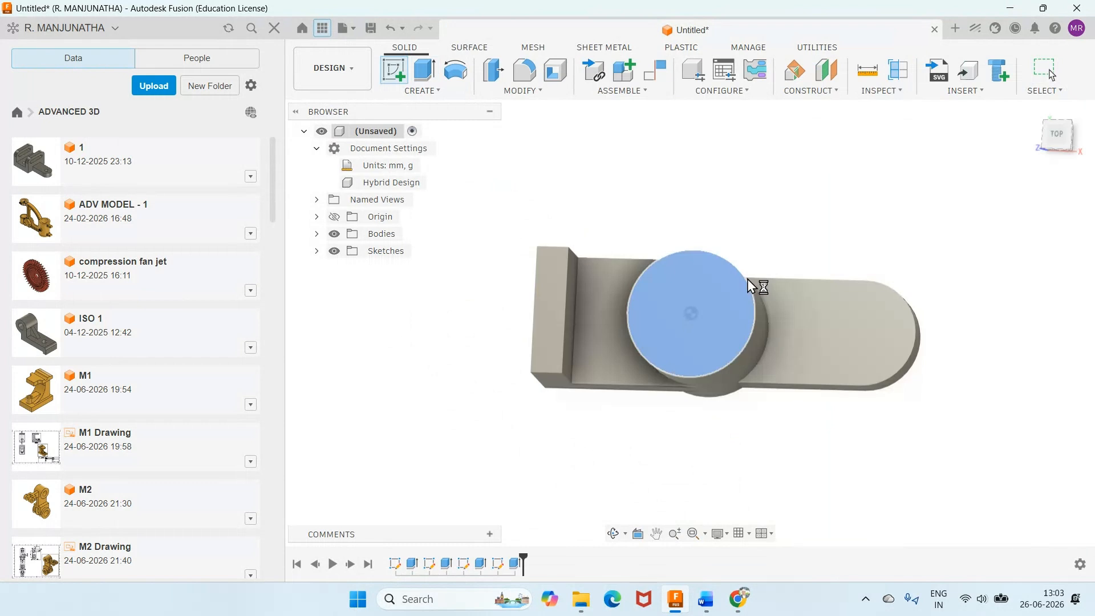
key("p")
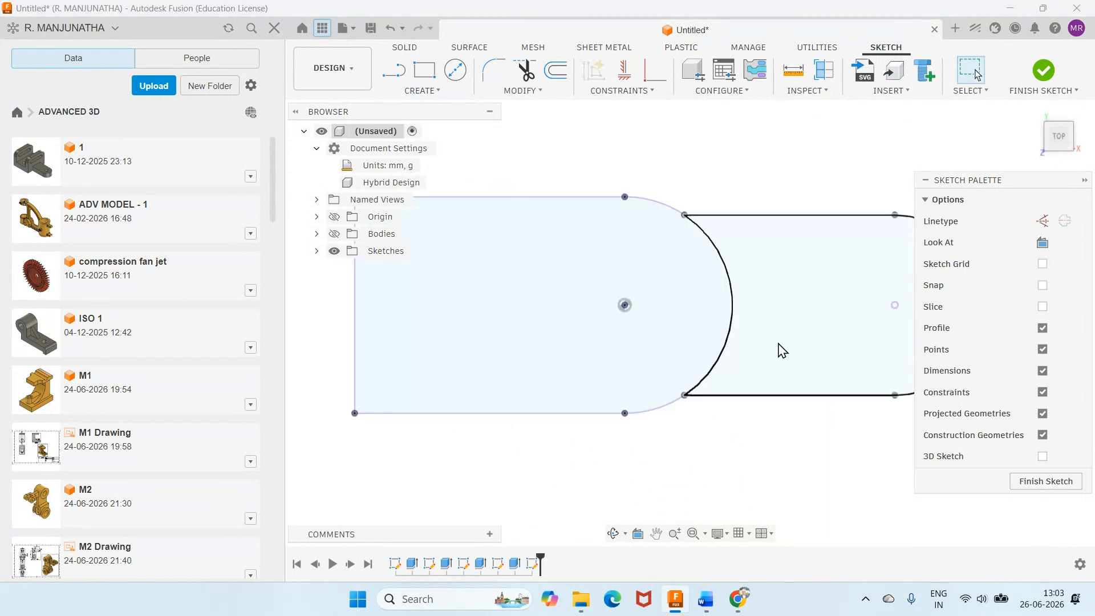
Sketch a rectangle about 13 mm wide running from the cylinder over the arm, and a circle matching the cylinder's edge.
key("r")
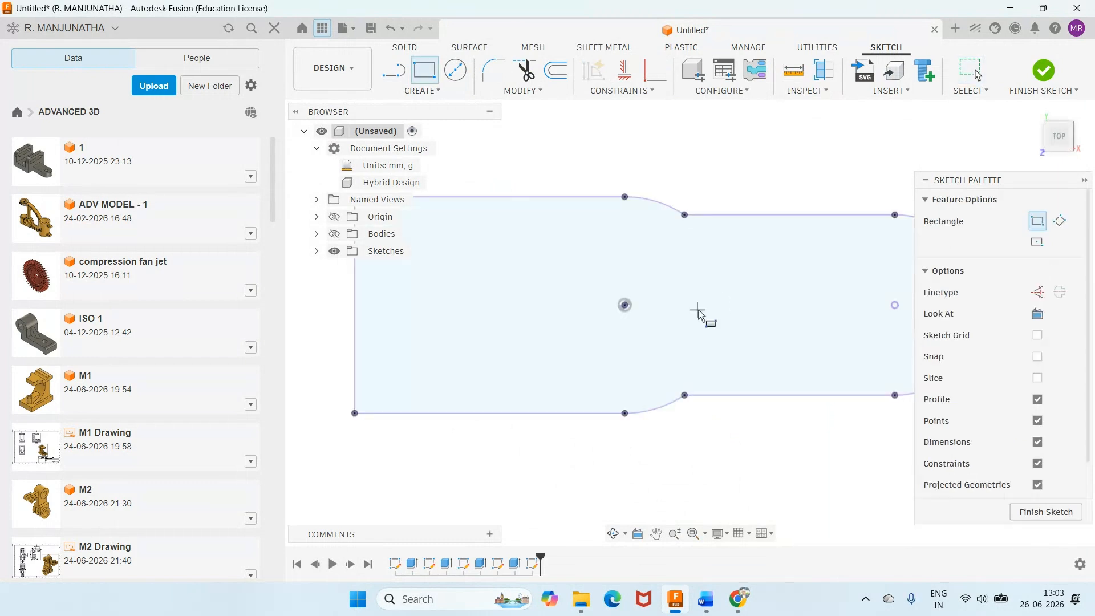
left_click(691, 281)
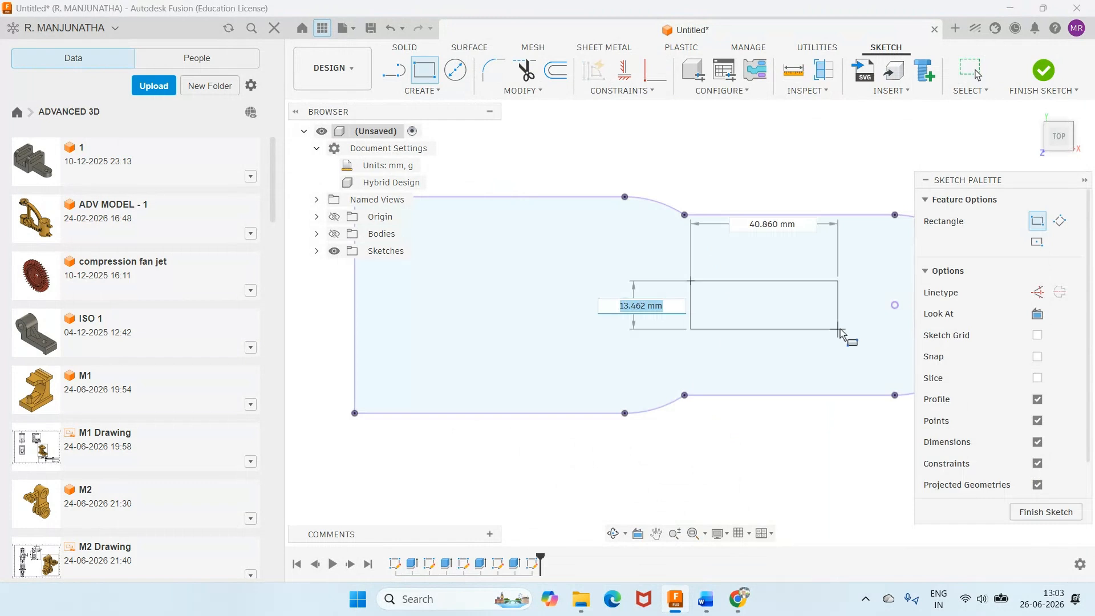
left_click(877, 329)
key("Escape")
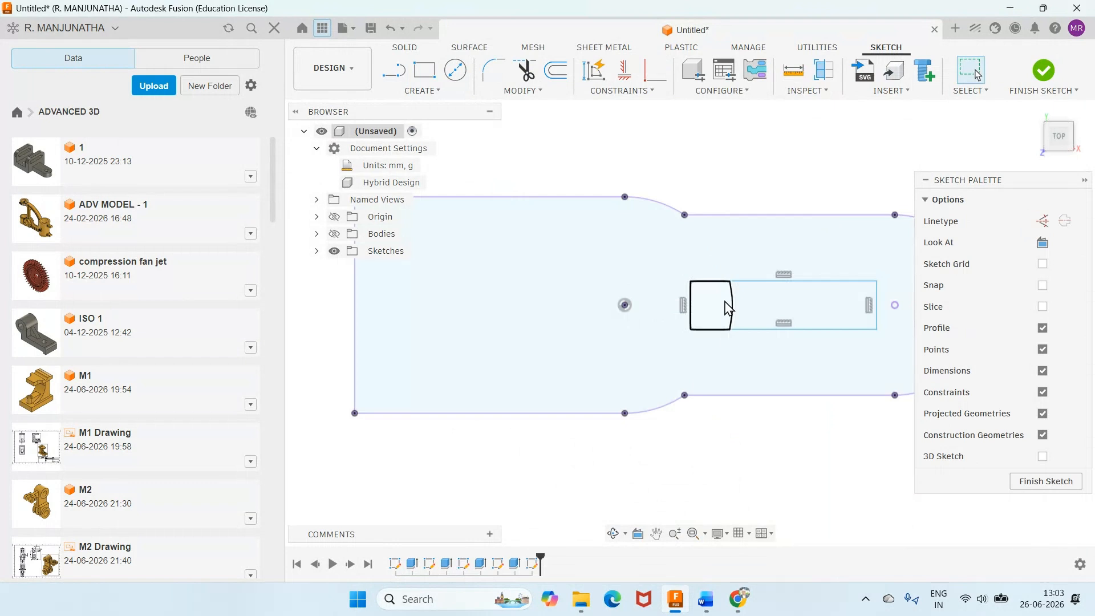
key("c")
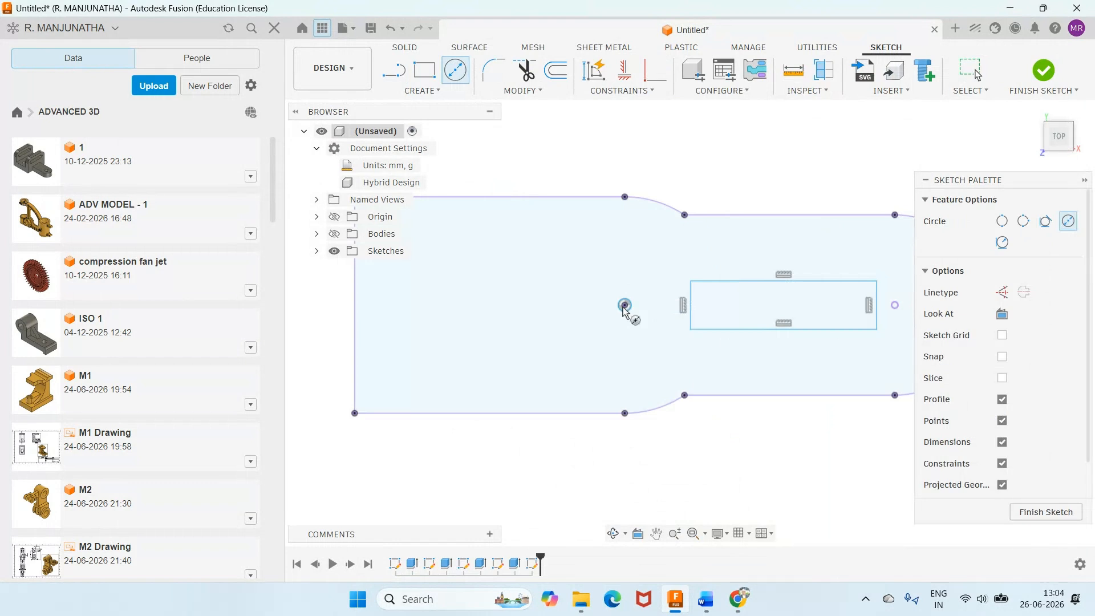
left_click(625, 306)
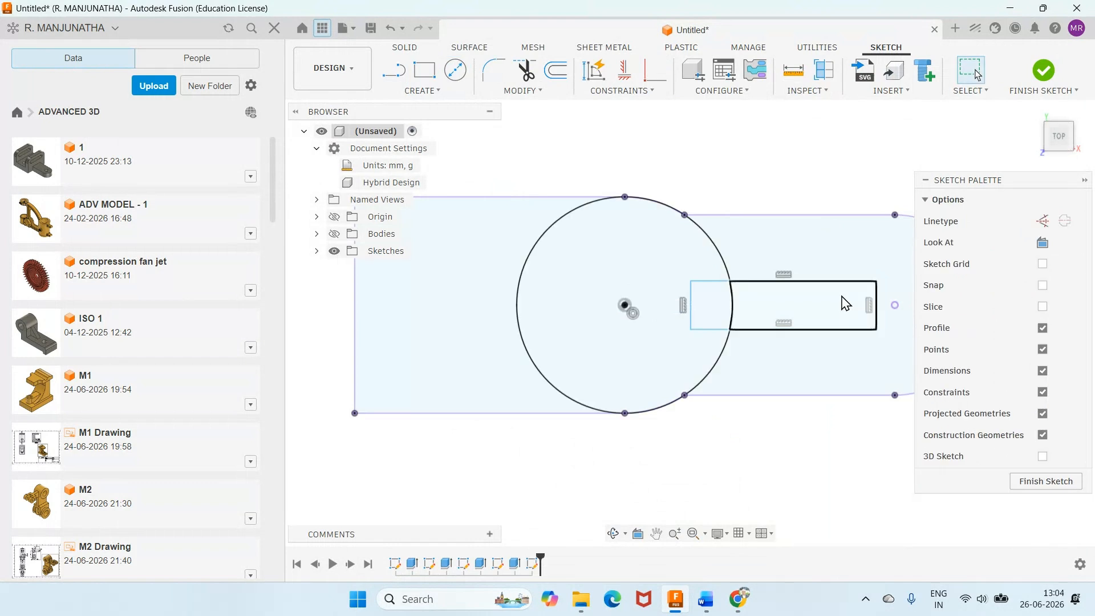
Make the rectangle's inner corners coincident with the circle, check the reference drawing and set the rectangle's length to 25 mm.
scroll(846, 303, "up", 2)
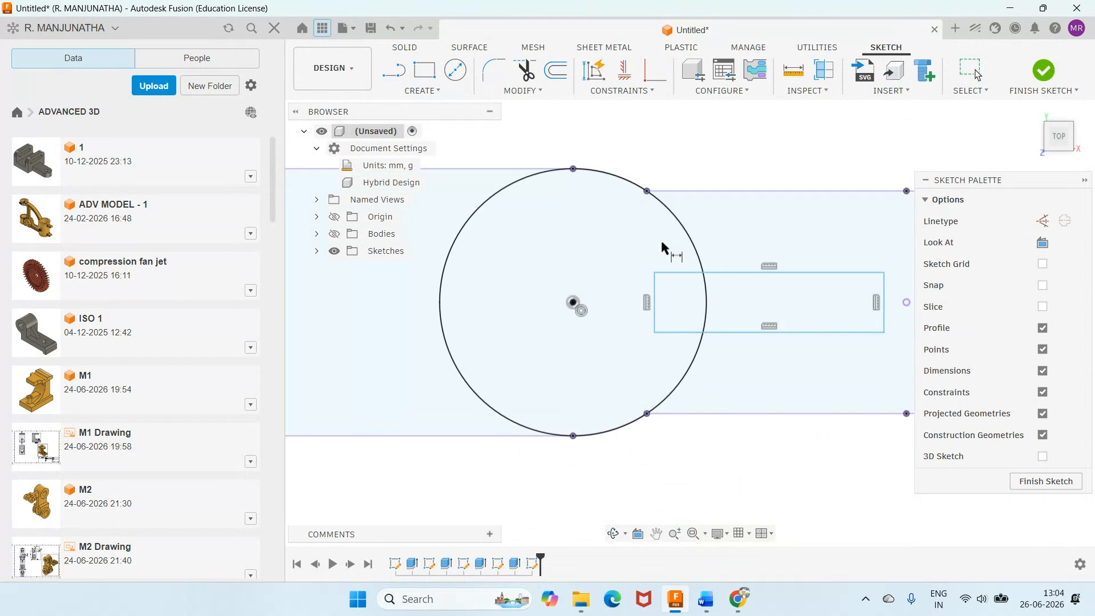
scroll(788, 372, "up", 3)
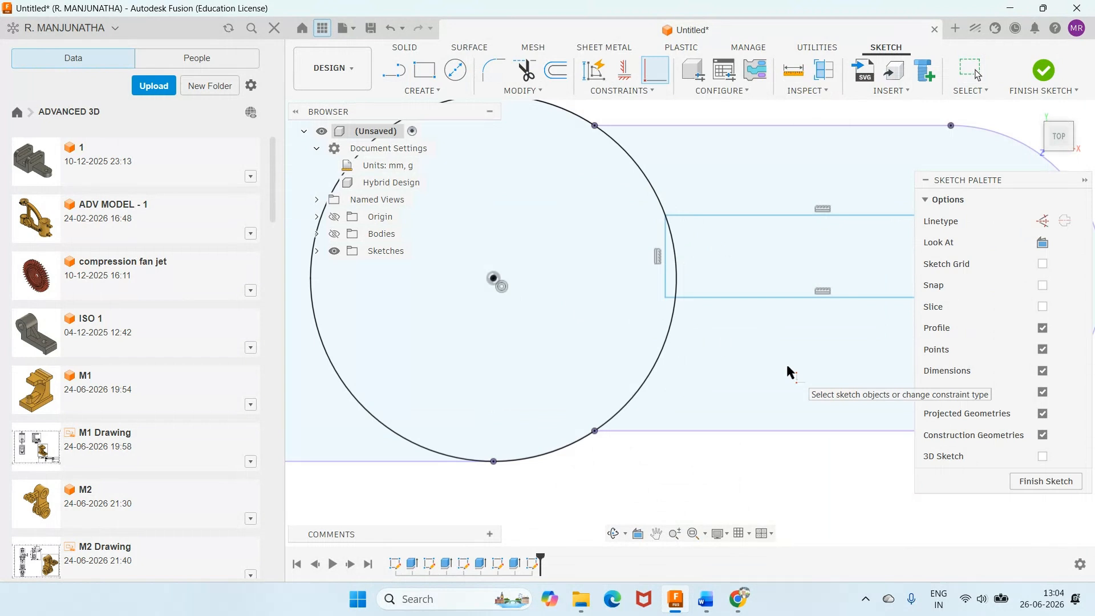
scroll(666, 374, "down", 2)
left_click(656, 91)
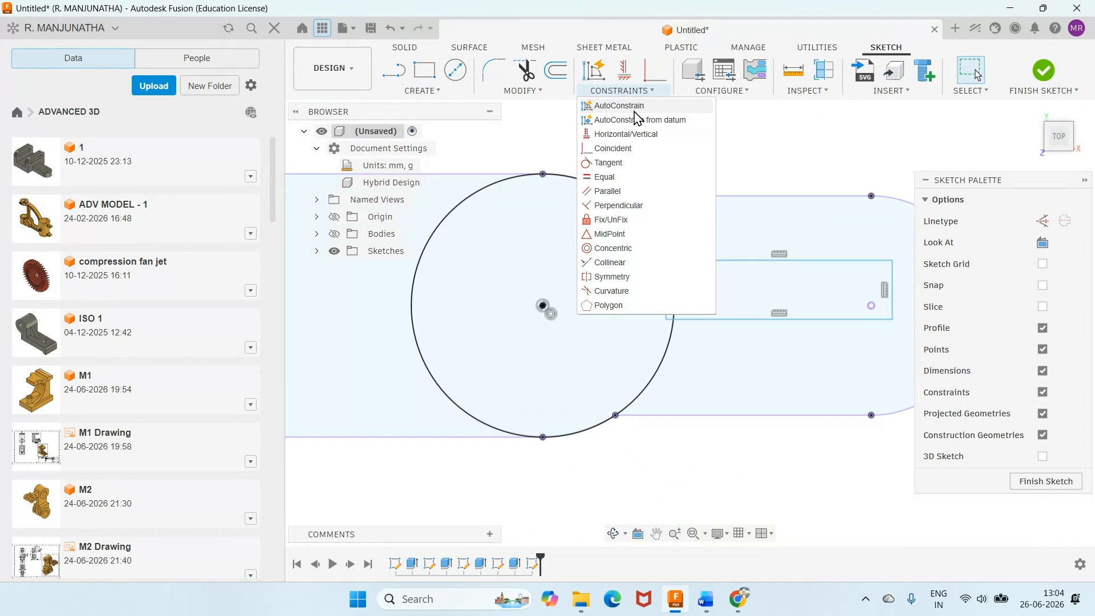
left_click(612, 147)
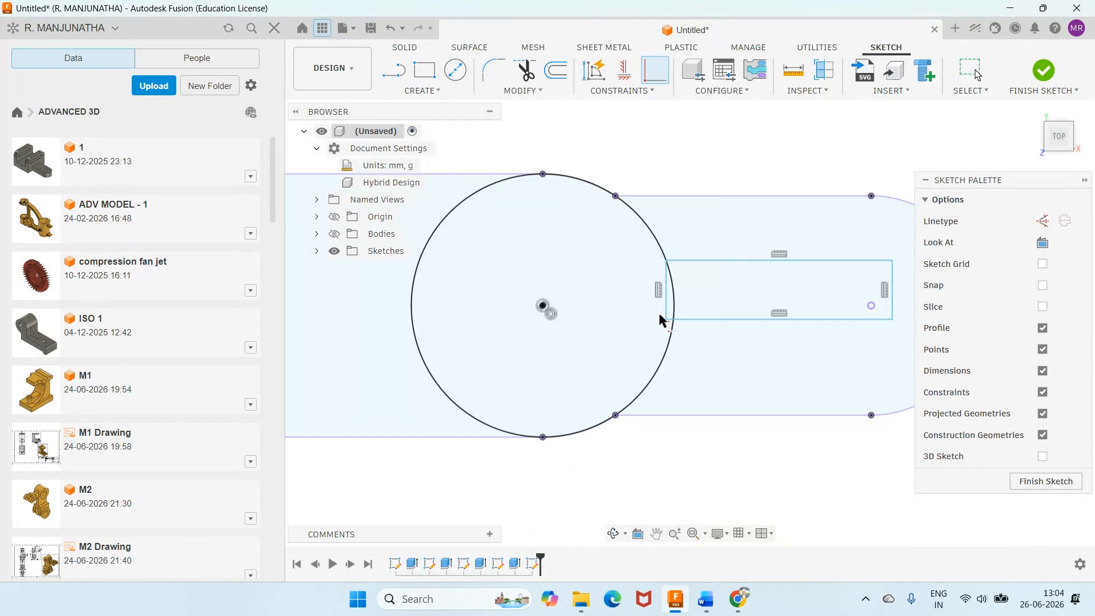
left_click(675, 600)
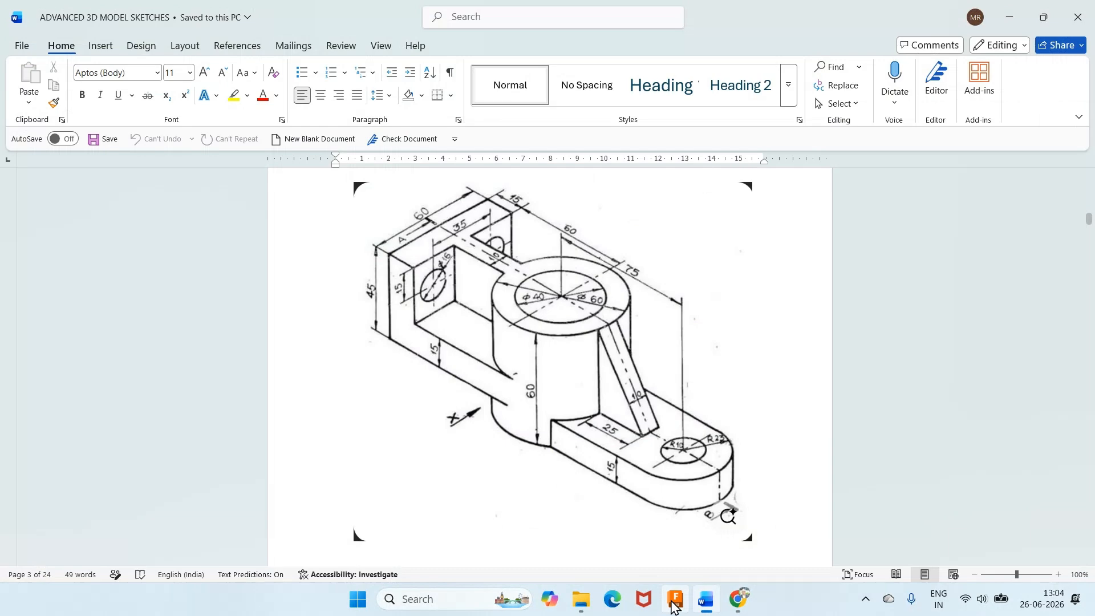
left_click(675, 601)
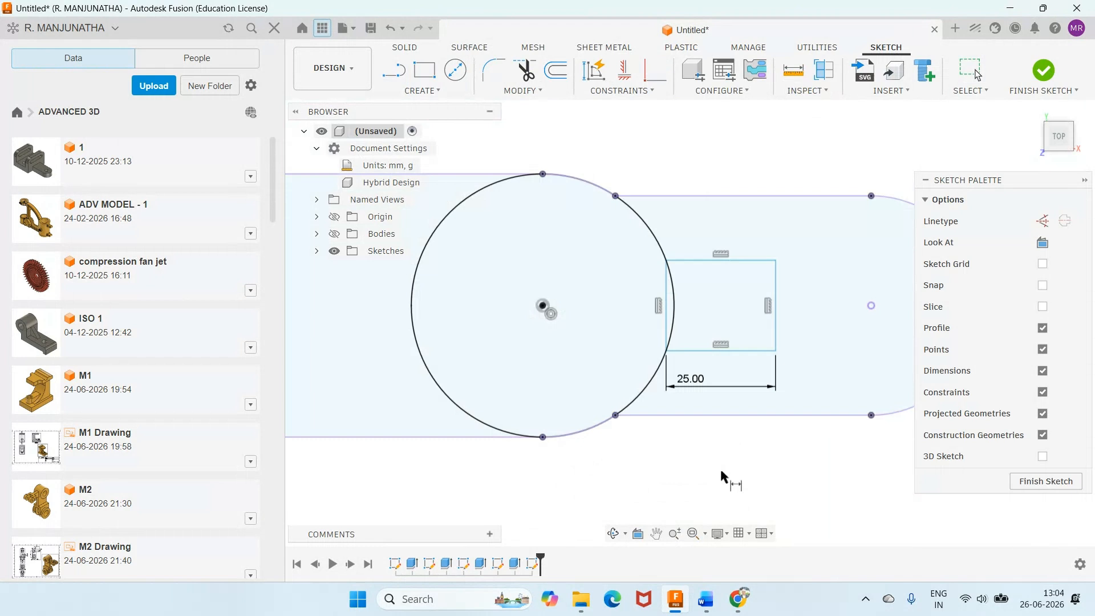
Set the rectangle's lower edge 5 mm from the circle's centre and finish the sketch.
left_click(713, 350)
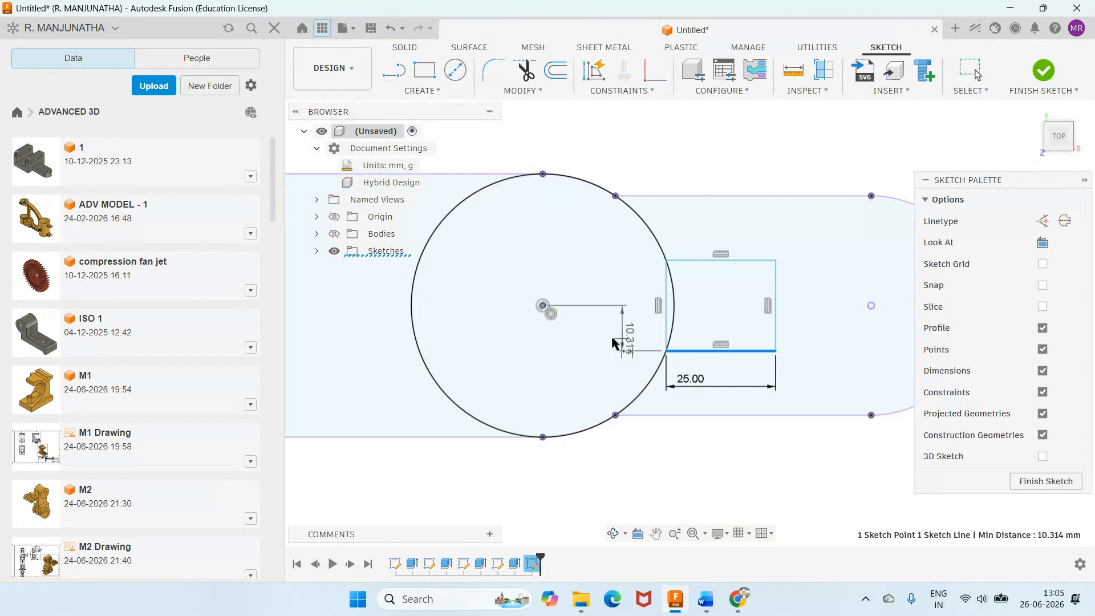
left_click(569, 335)
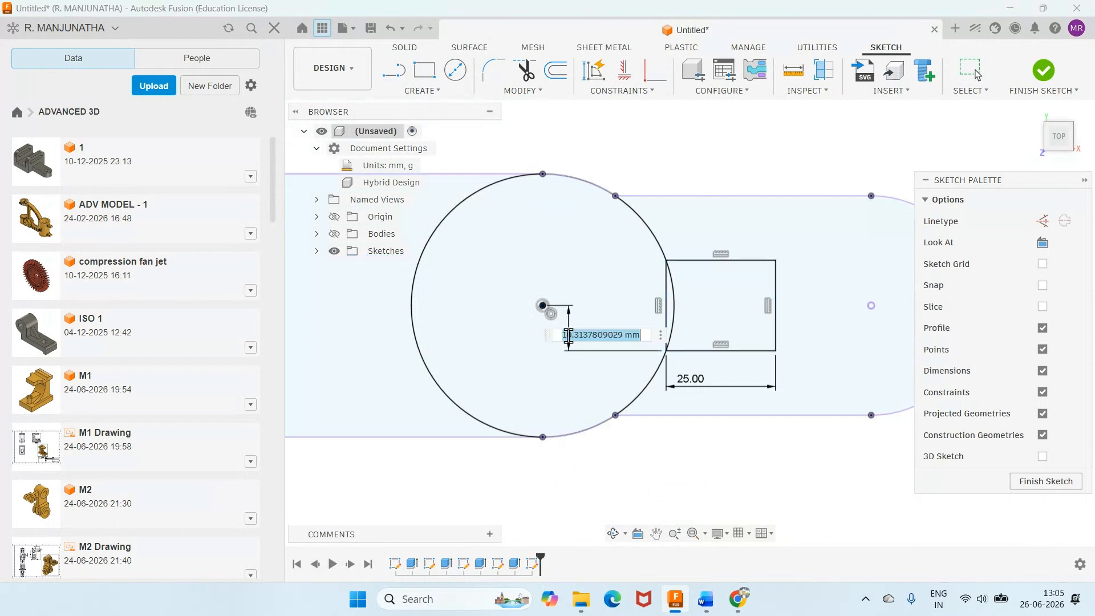
type("5")
key("Return")
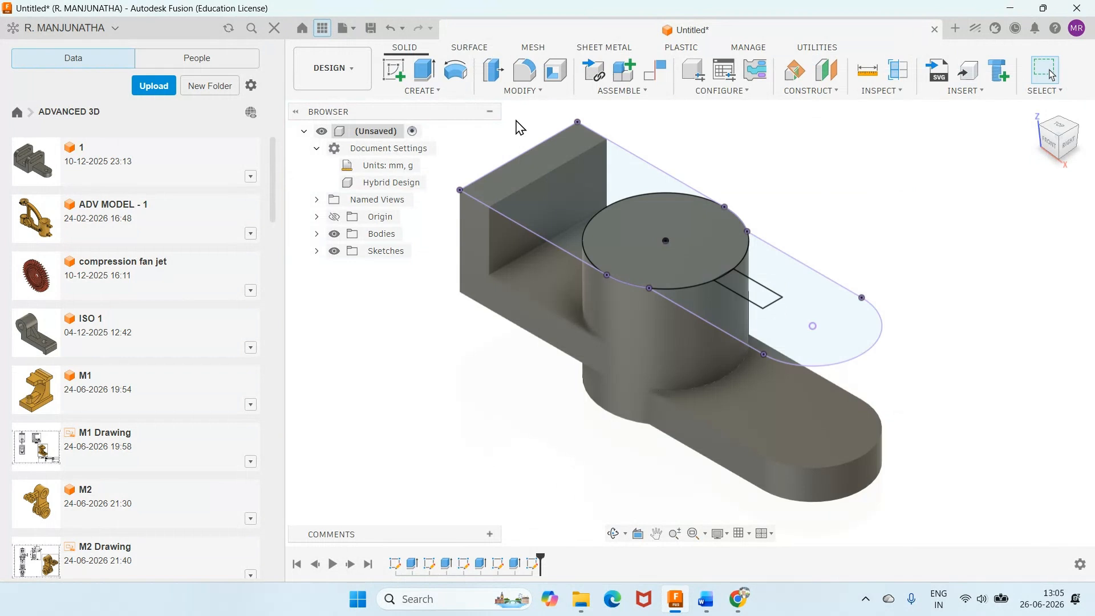
Split the arm's top face using the rib rectangle from the latest sketch.
left_click(522, 90)
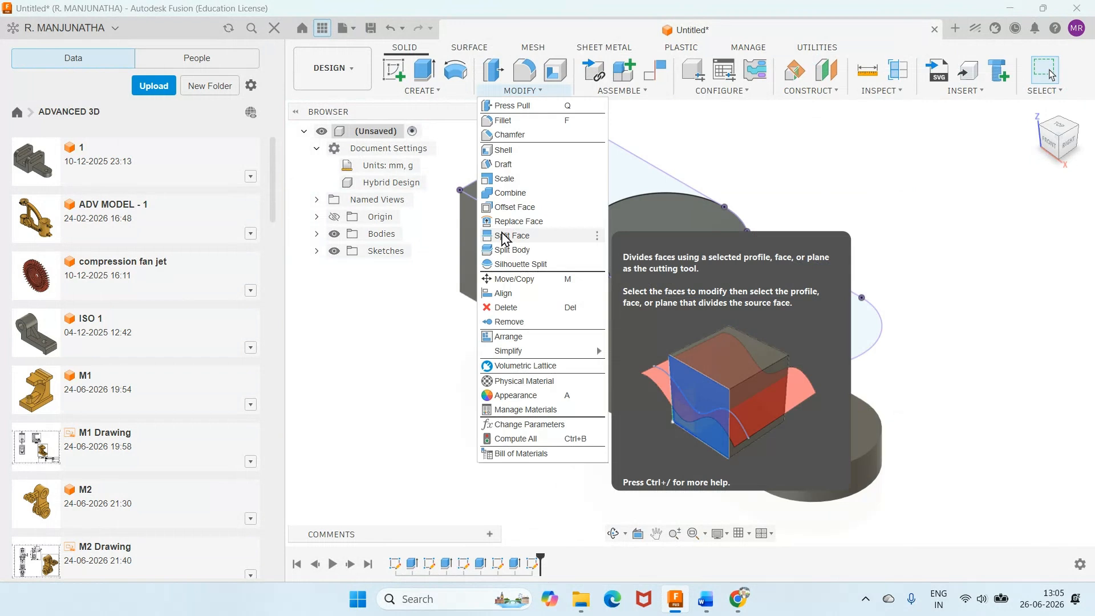
left_click(506, 236)
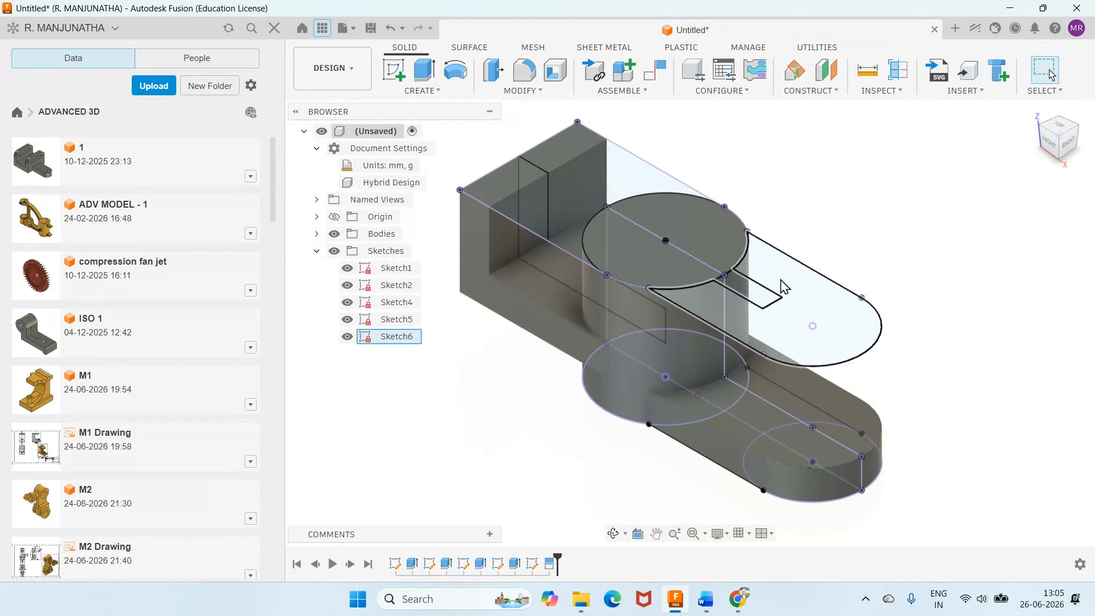
scroll(805, 325, "up", 2)
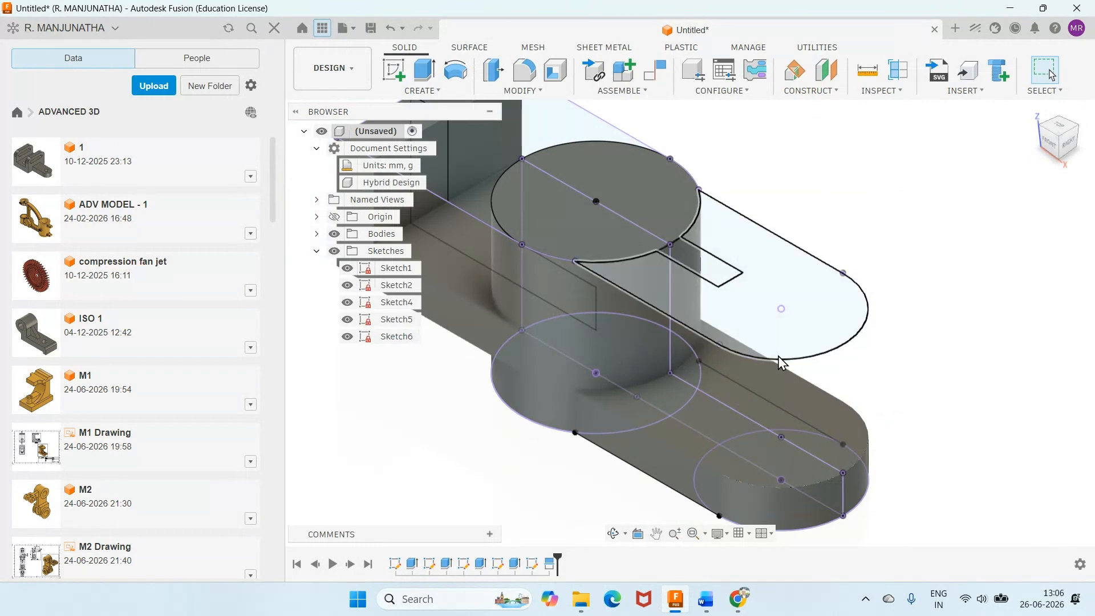
left_click(317, 234)
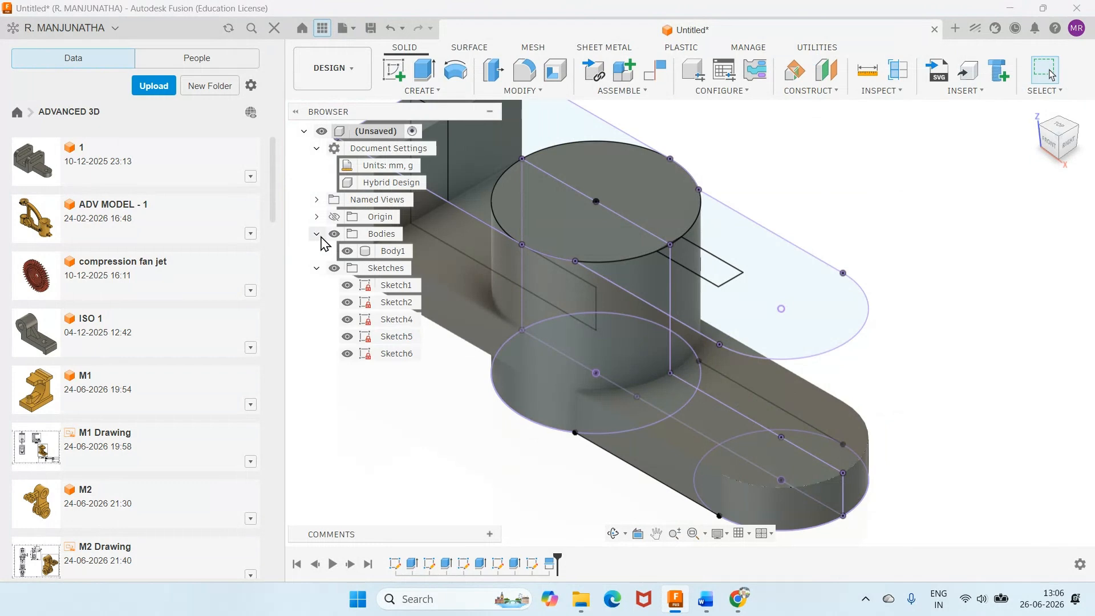
left_click(318, 235)
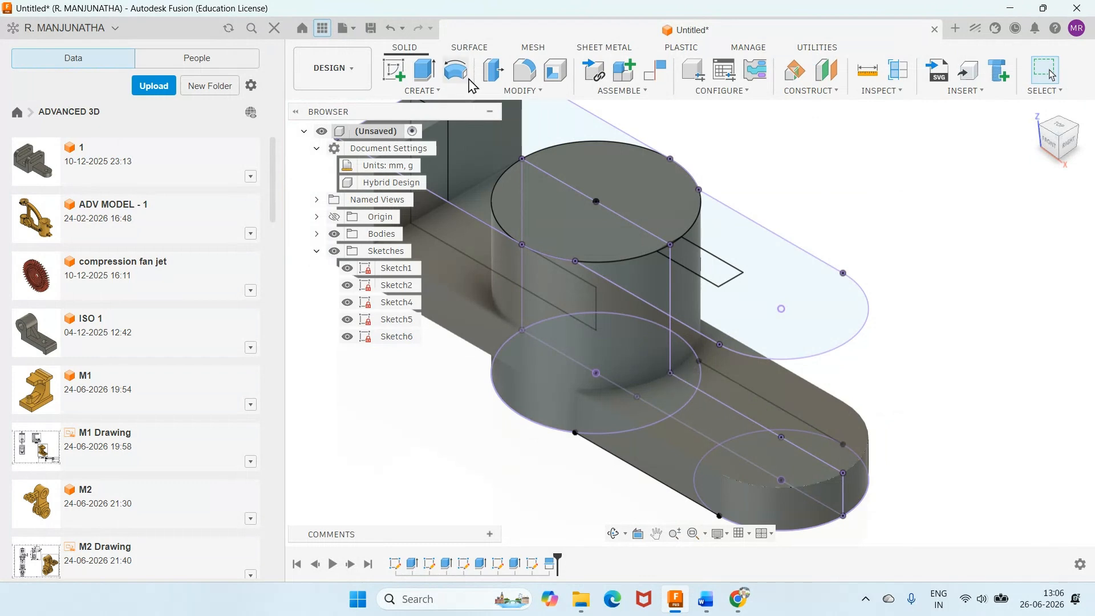
Loft a sloping rib from the split rectangle on the arm to the cylinder's top edge, and hide all sketches.
left_click(423, 90)
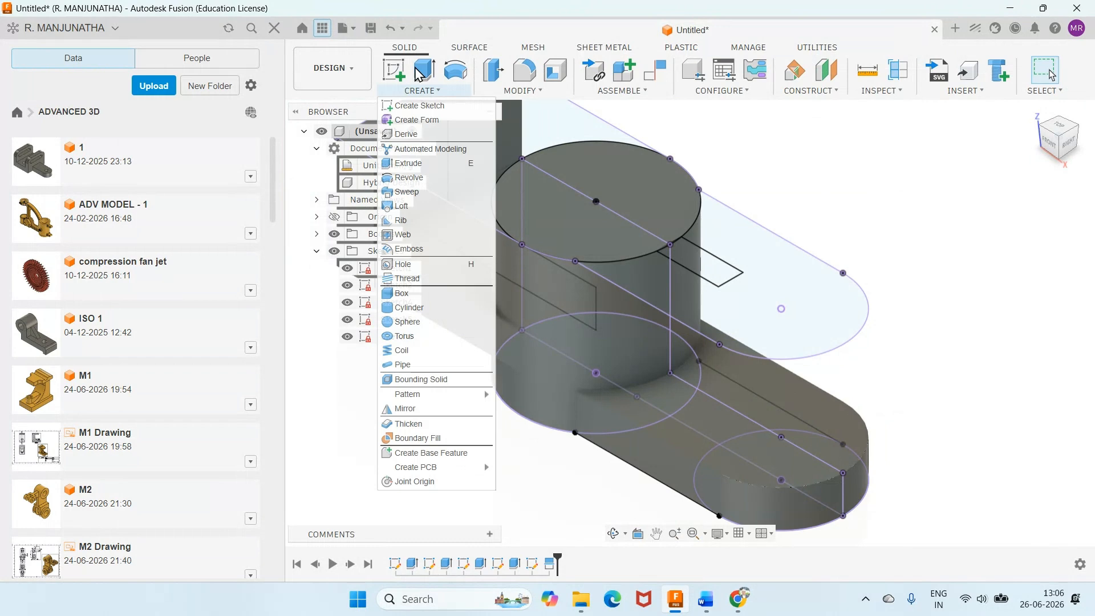
left_click(401, 206)
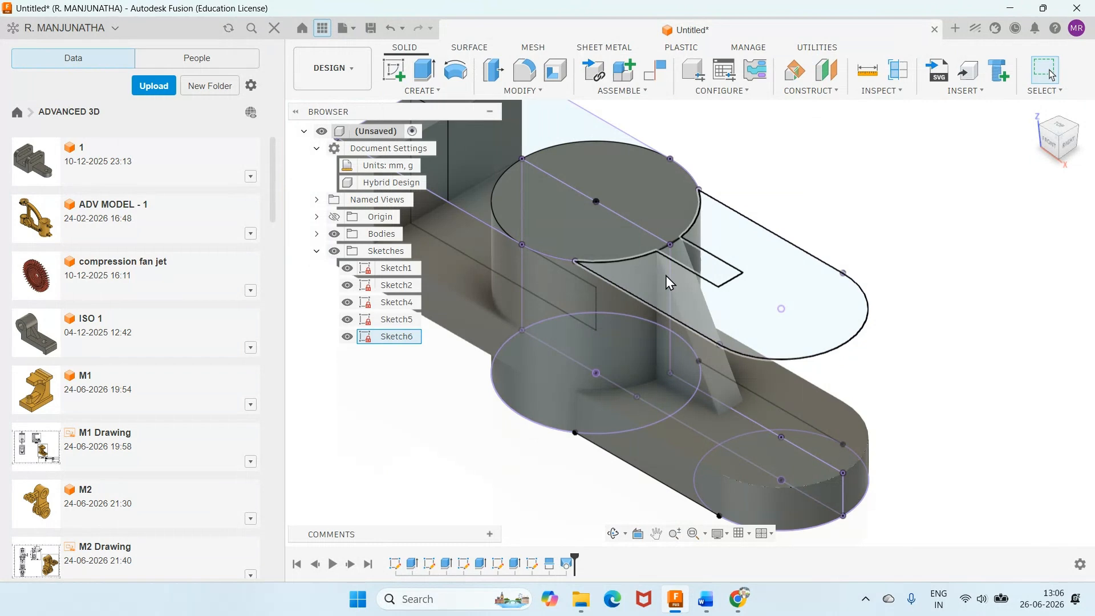
left_click(335, 252)
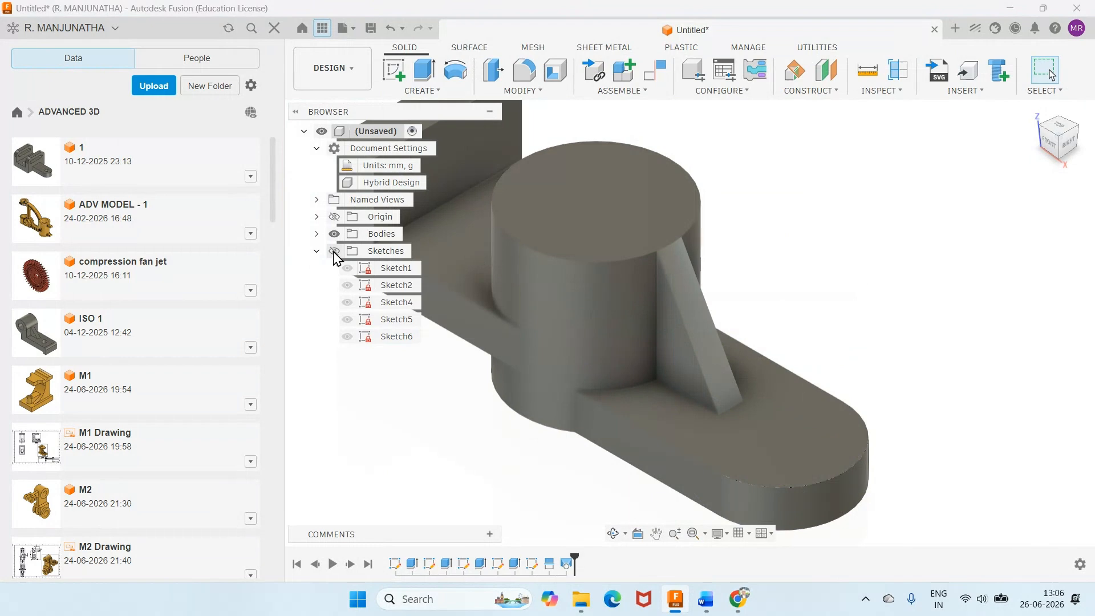
middle_click(484, 257)
middle_click(484, 258)
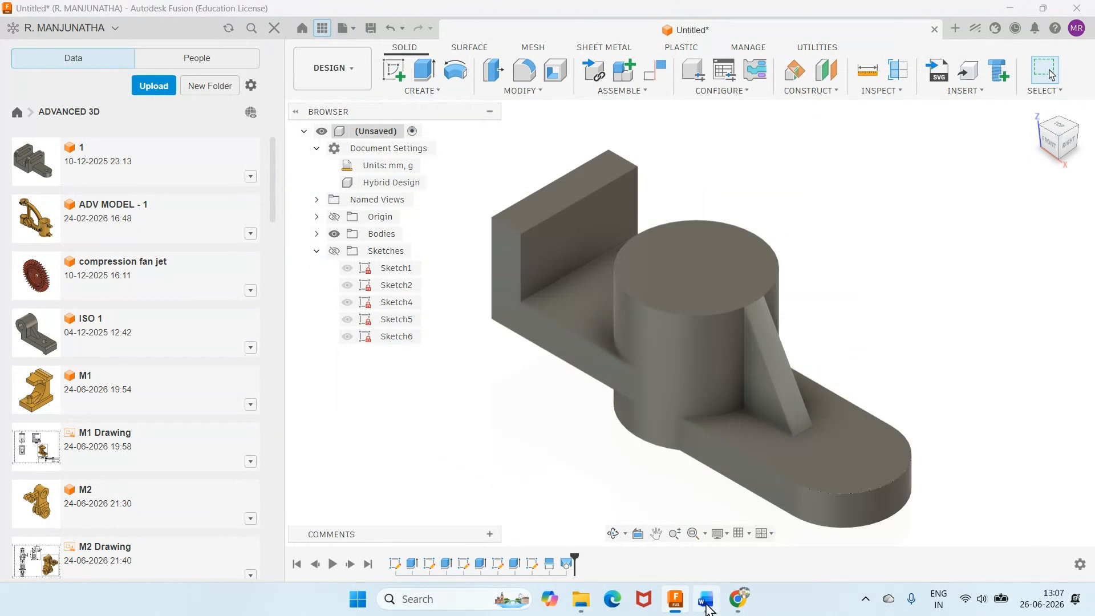
Check the reference drawing, start a top-face sketch with the body's outline projected into it, and hide the bodies.
left_click(707, 600)
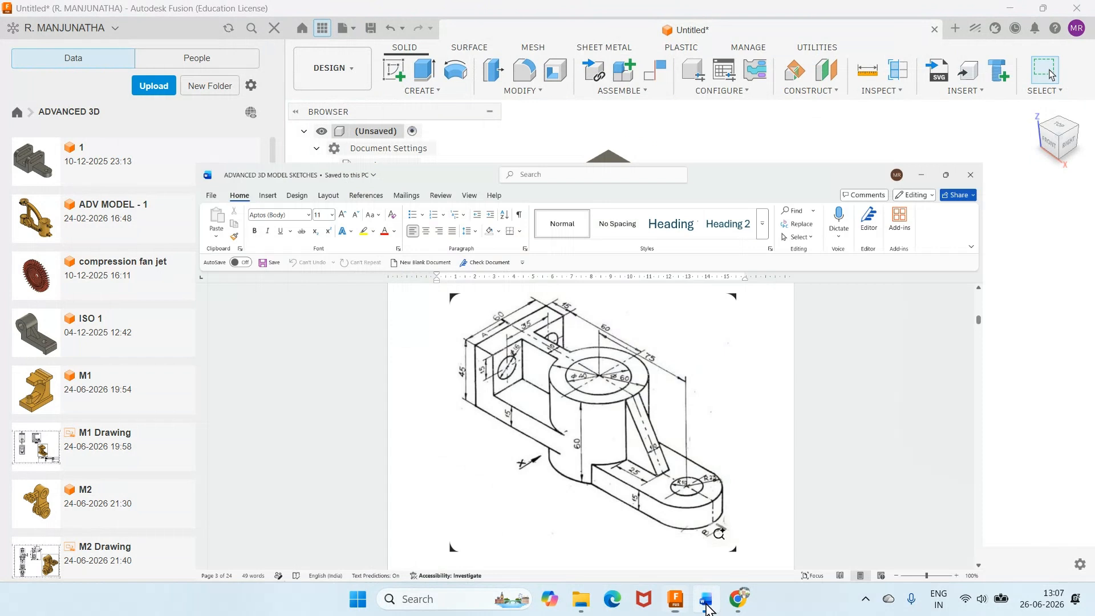
left_click(706, 604)
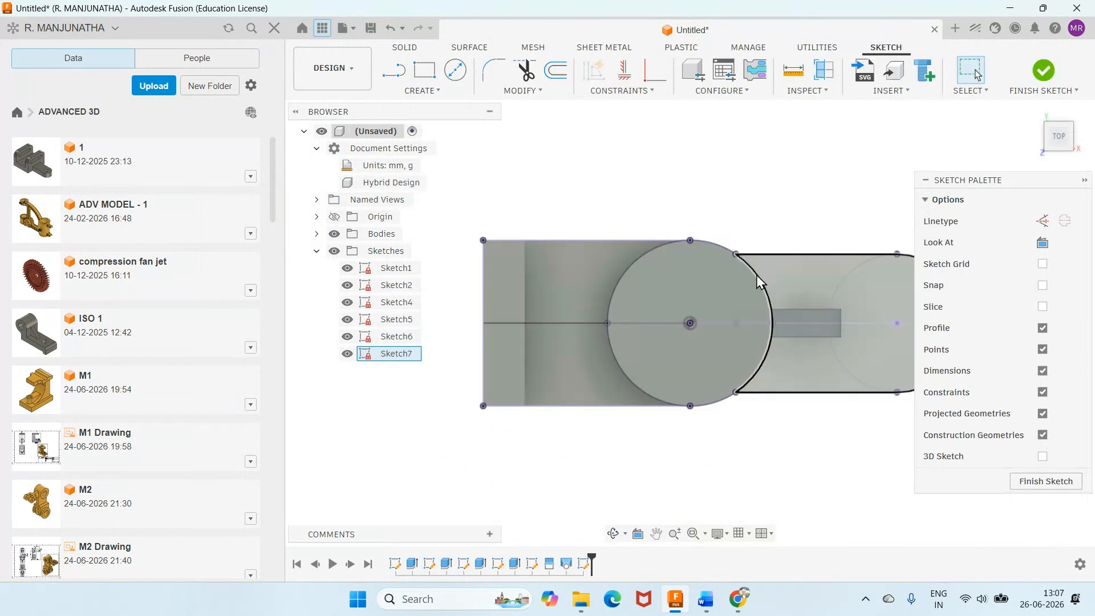
left_click(334, 234)
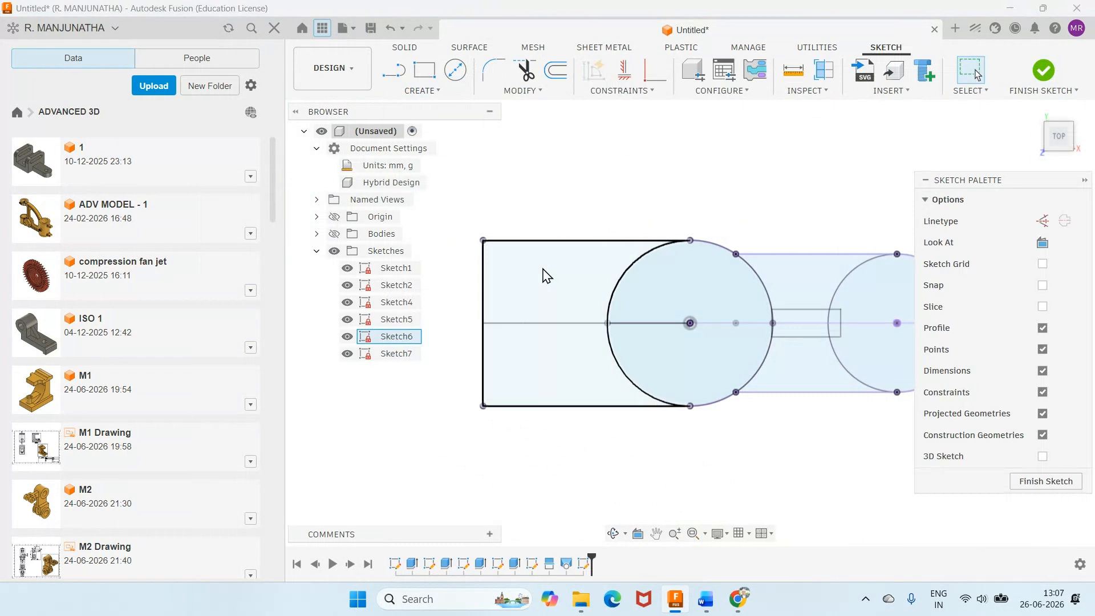
Sketch a rectangle about 30 mm long between the cylinder and the vertical flange, consulting the reference drawing for the web's size.
key("r")
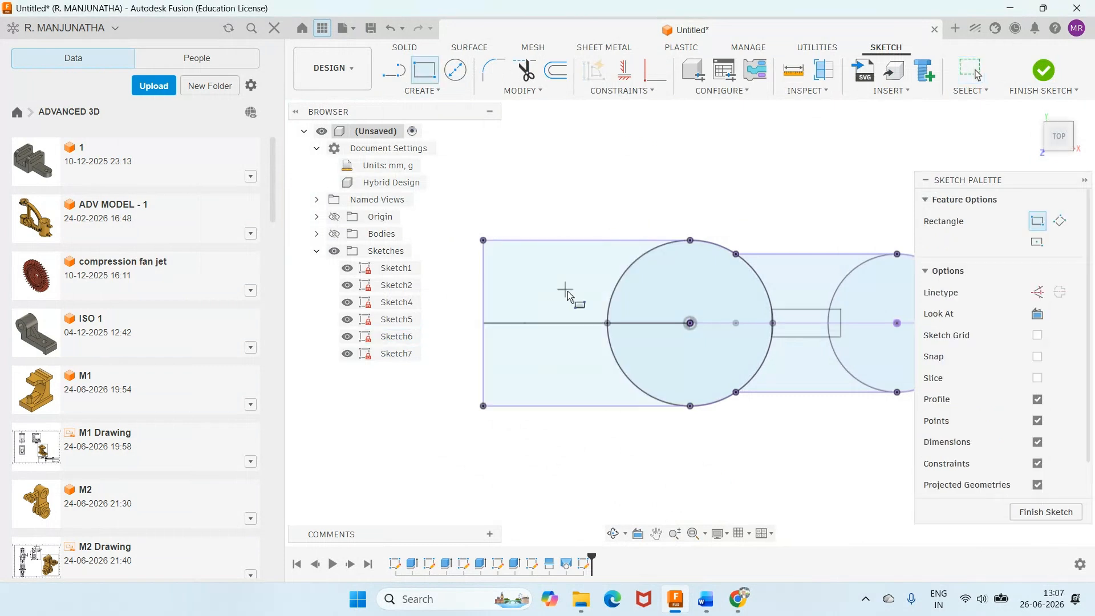
left_click(609, 307)
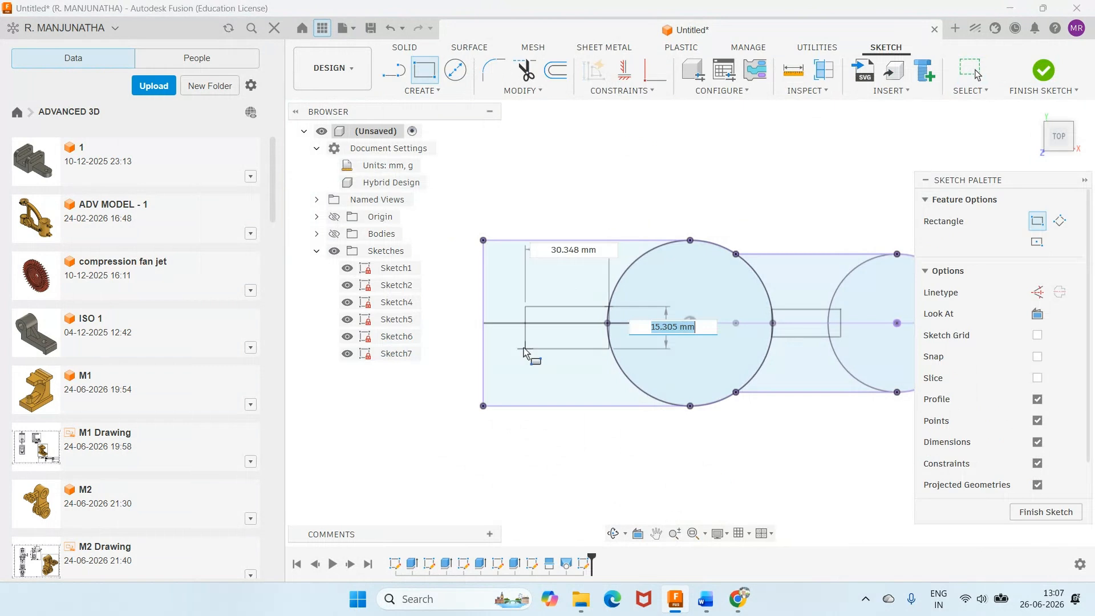
left_click(706, 600)
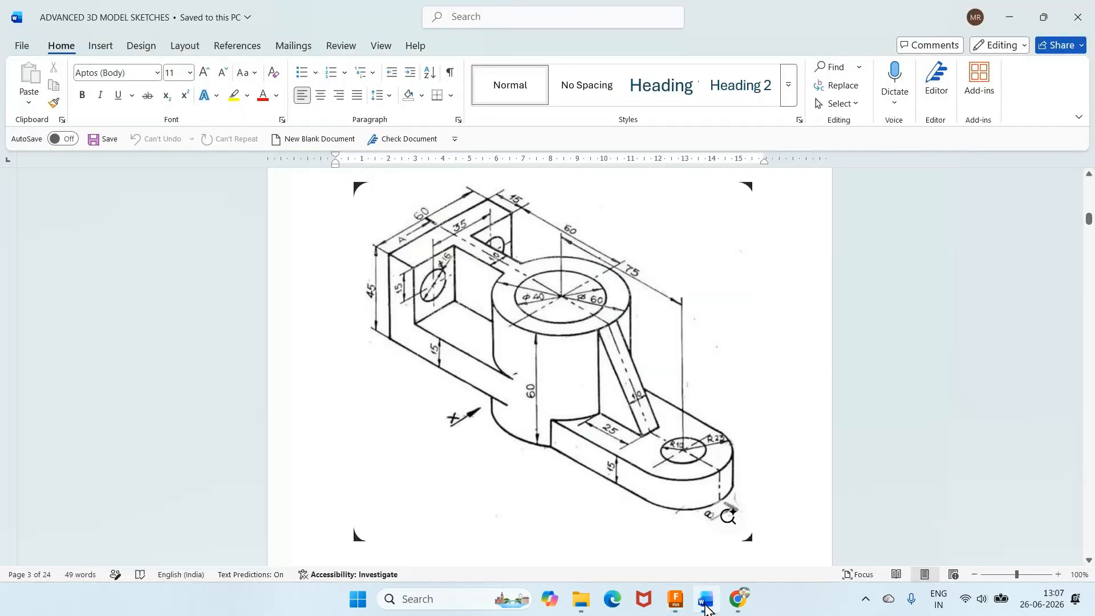
left_click(705, 607)
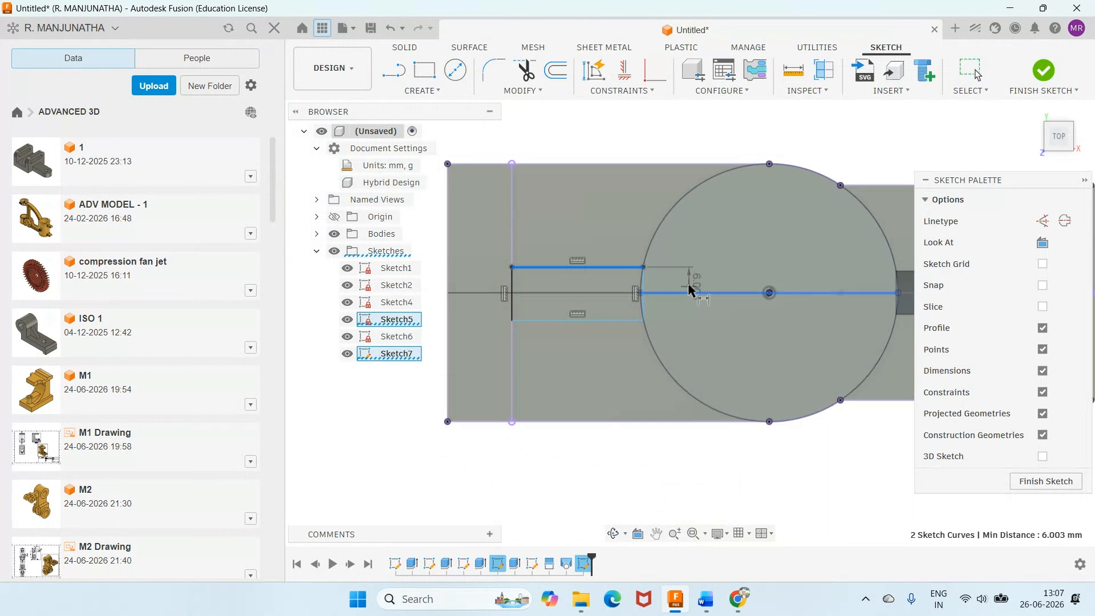
Set the web rectangle's upper edge 5 mm from the centreline and finish the sketch.
left_click(689, 289)
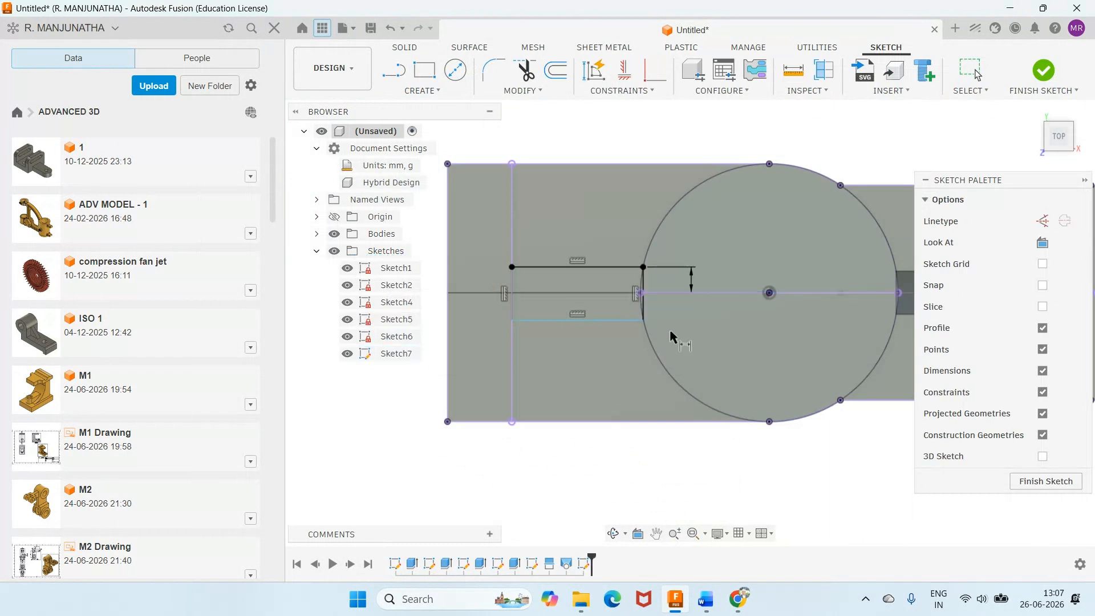
type("5")
key("Return")
left_click(512, 307)
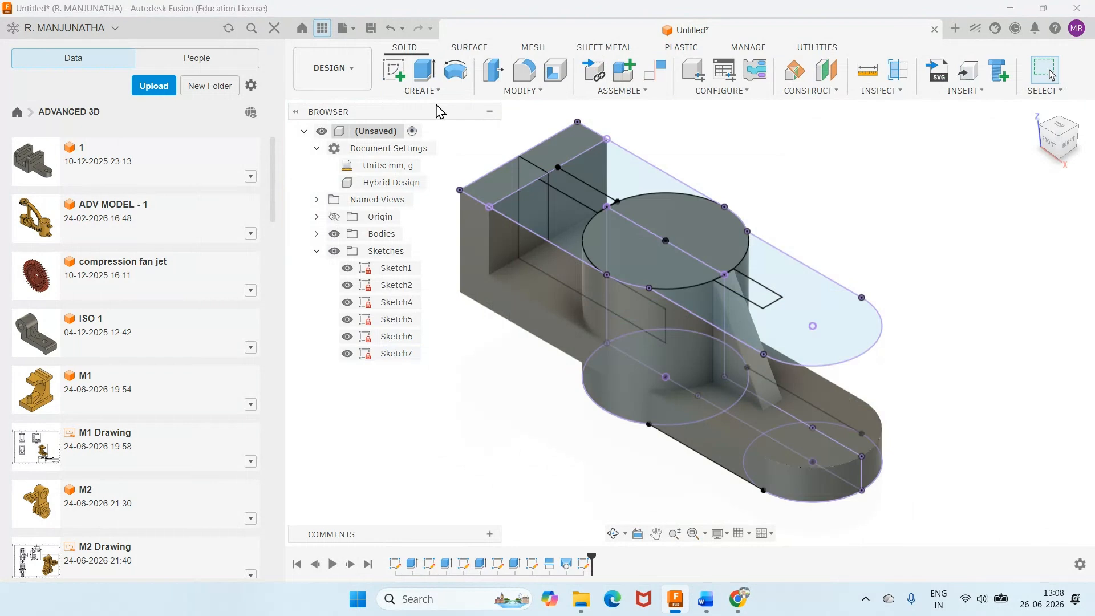
Extrude the web rectangle with the To Object extent down to the upper face of the flange's base.
key("e")
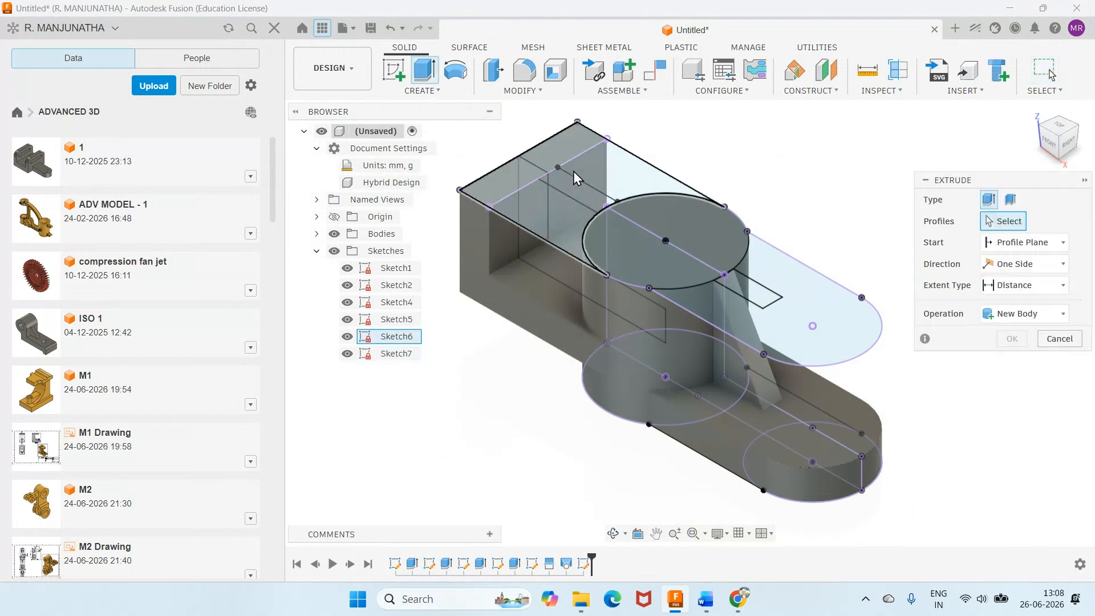
left_click(574, 173)
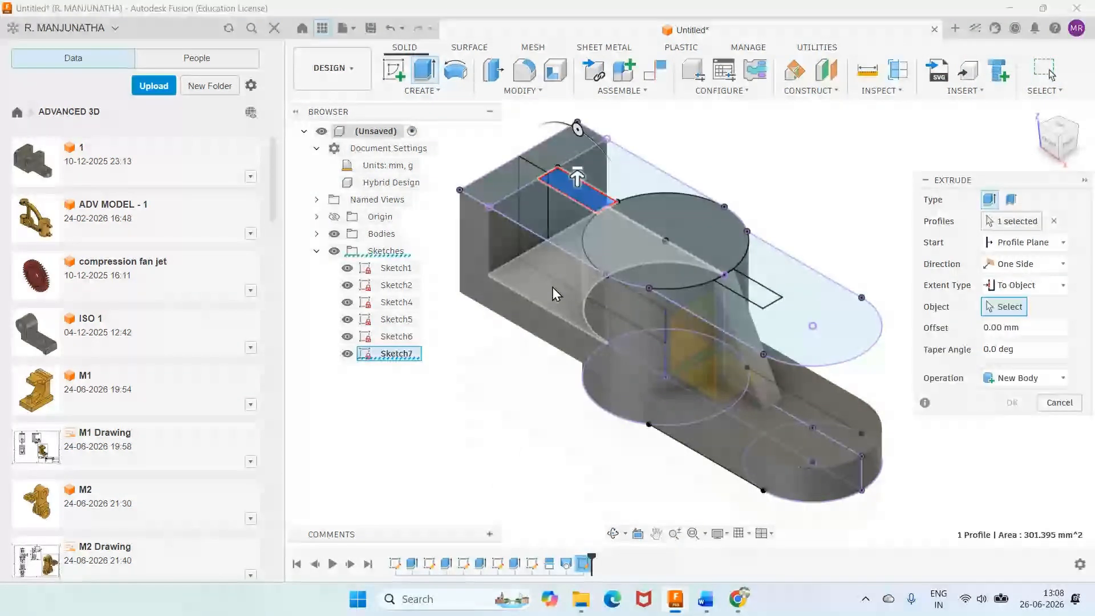
left_click(553, 286)
left_click(1012, 403)
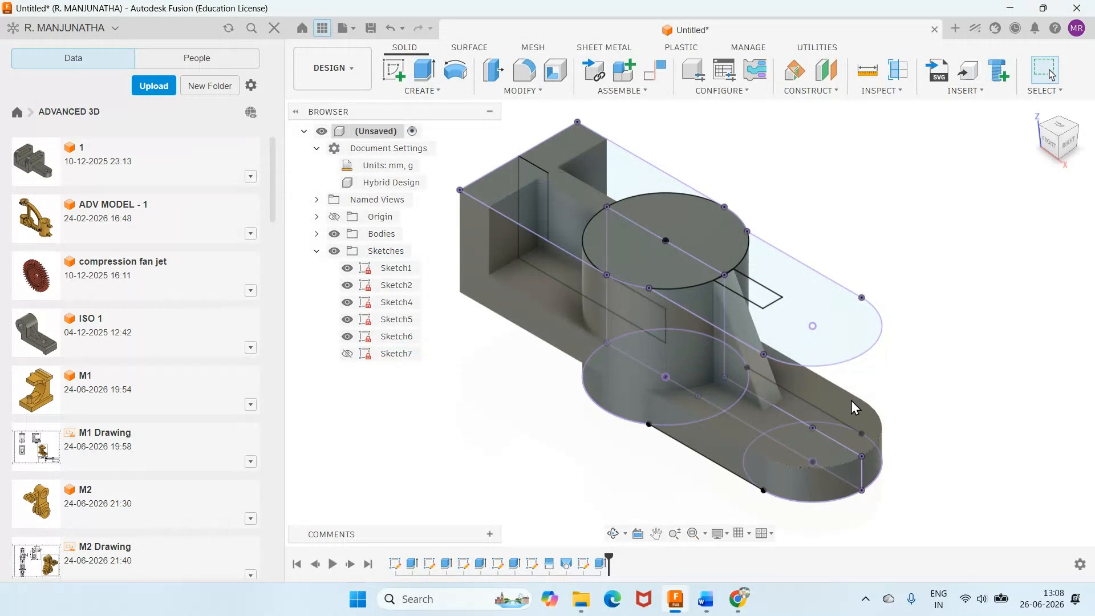
Hide all the sketches and view the bracket's solid body from several sides.
left_click(335, 251)
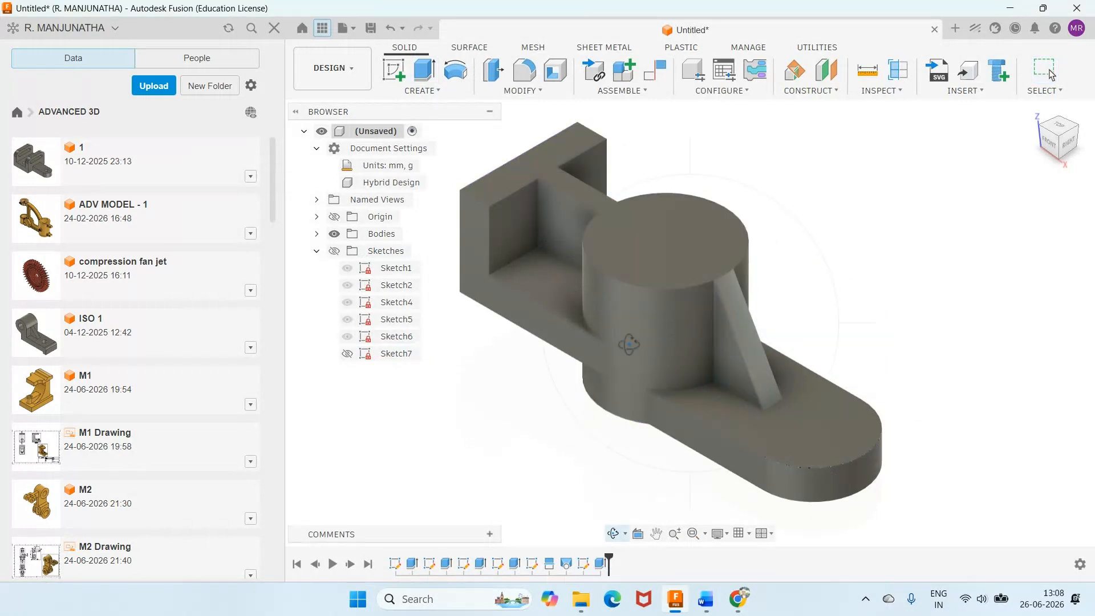
left_click_drag(630, 344, 626, 401)
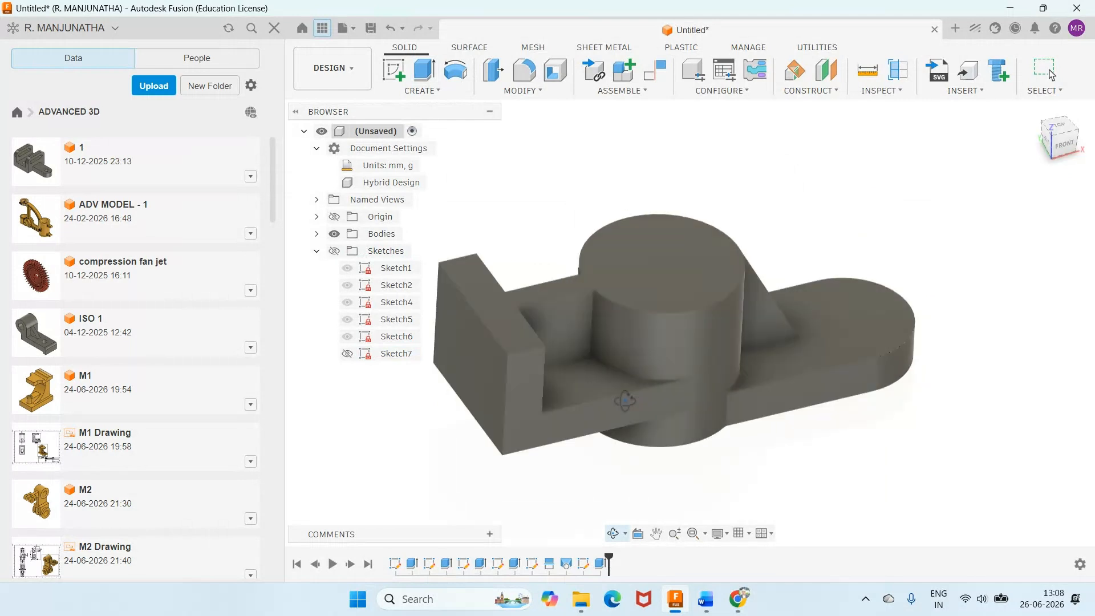
left_click_drag(626, 401, 607, 241)
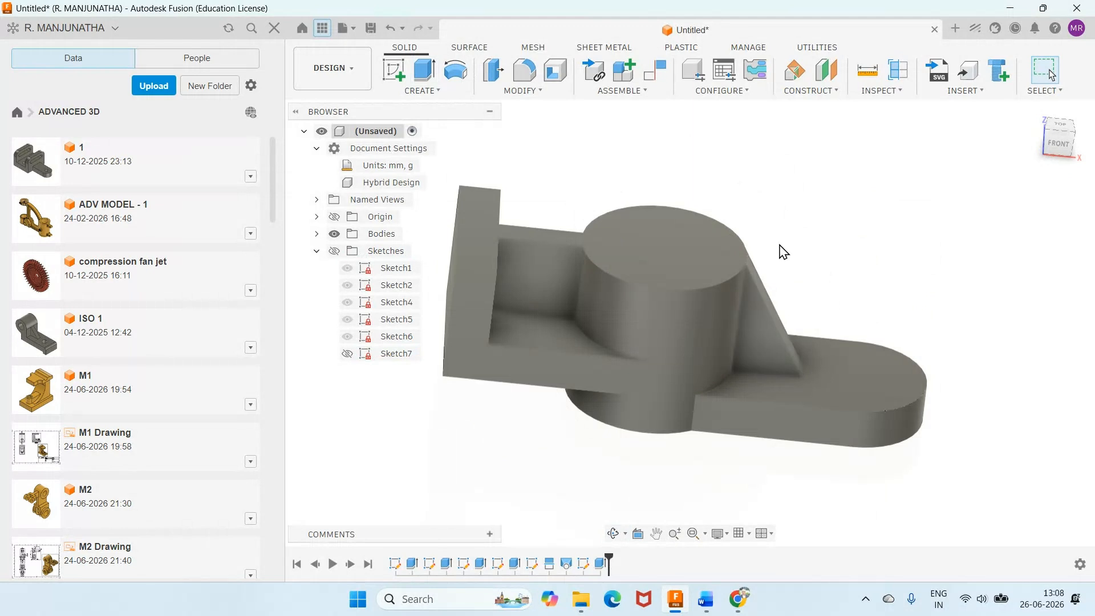
Cut a 40 mm hole with the All extent through the vertical cylinder, concentric with its outer edge.
key("h")
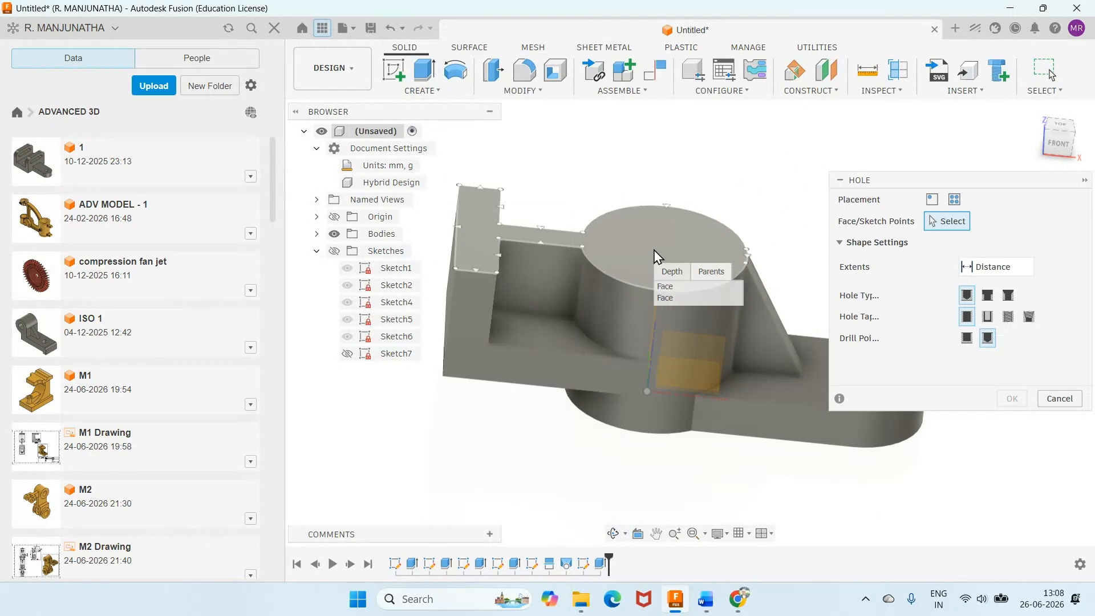
left_click(654, 255)
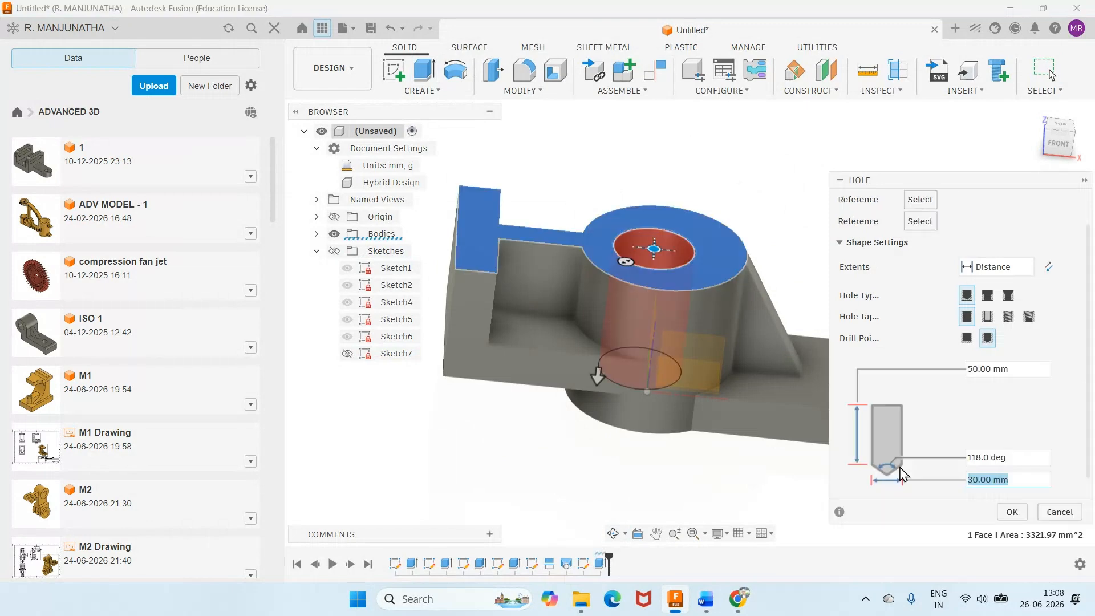
type("40")
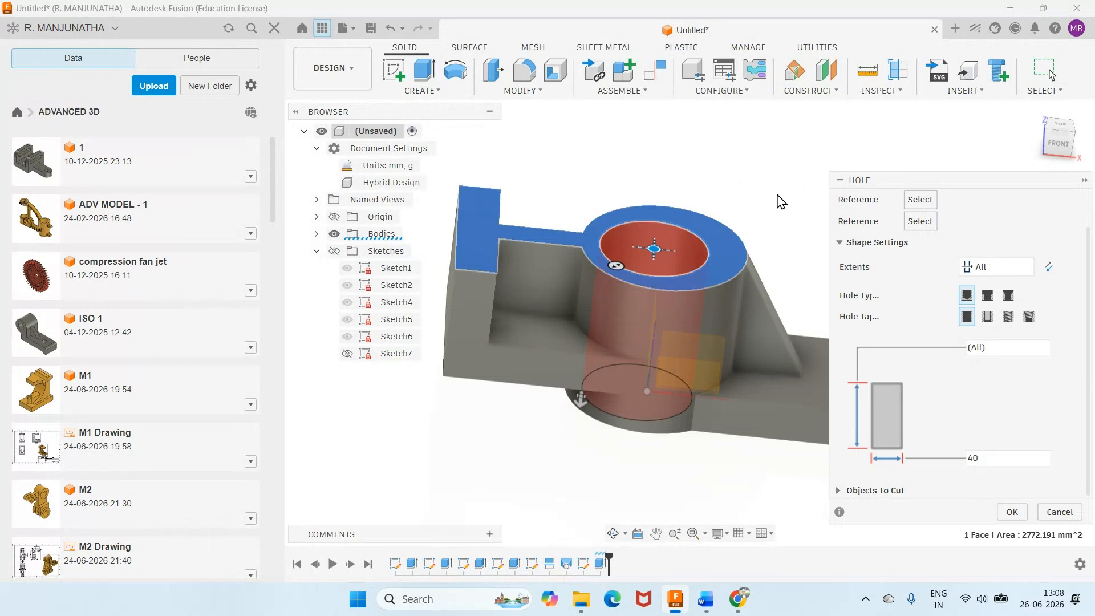
left_click(705, 217)
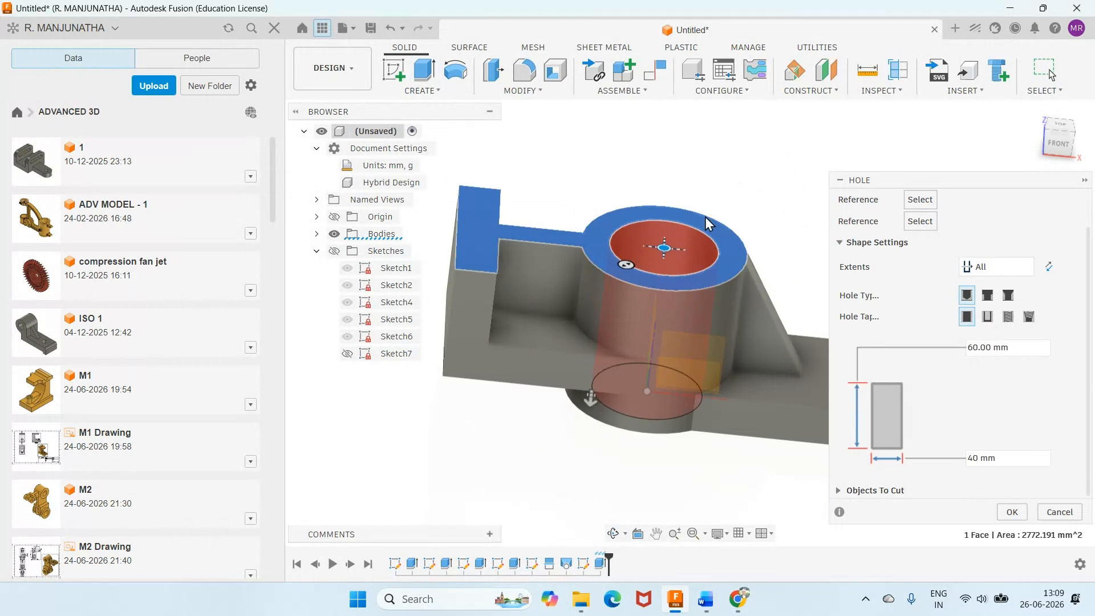
key("Return")
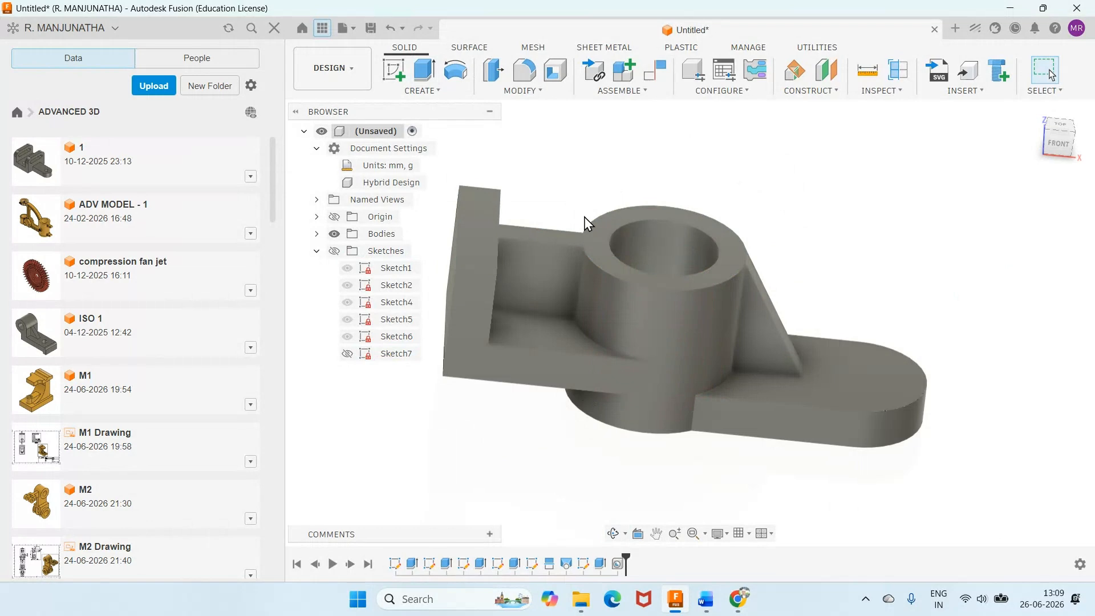
Cut a 20 mm hole with the All extent through the rounded end of the arm.
key("h")
left_click(891, 373)
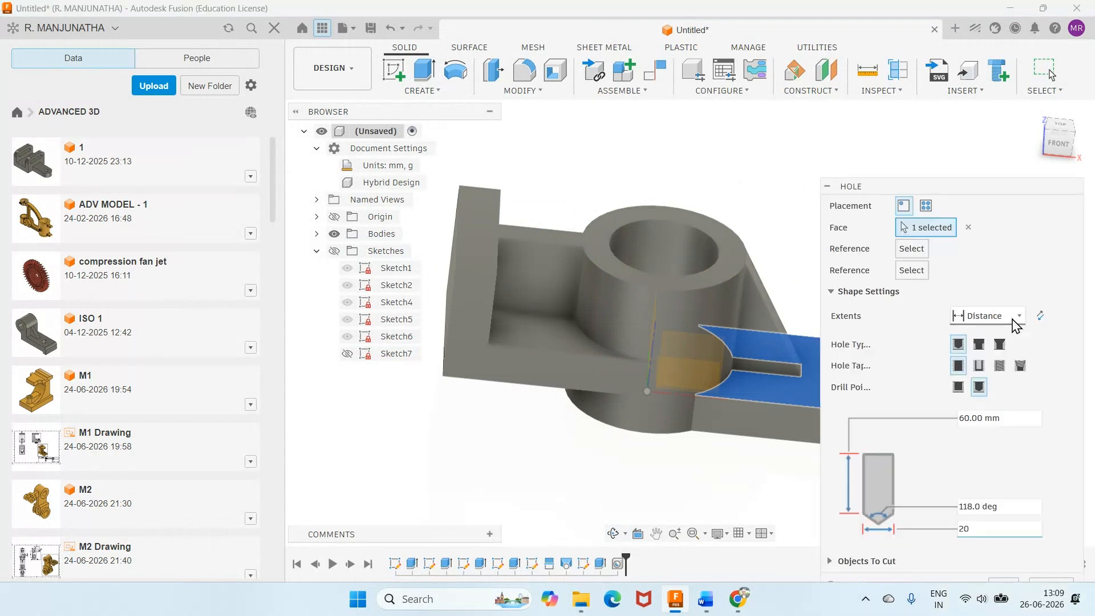
left_click(1015, 320)
left_click(994, 368)
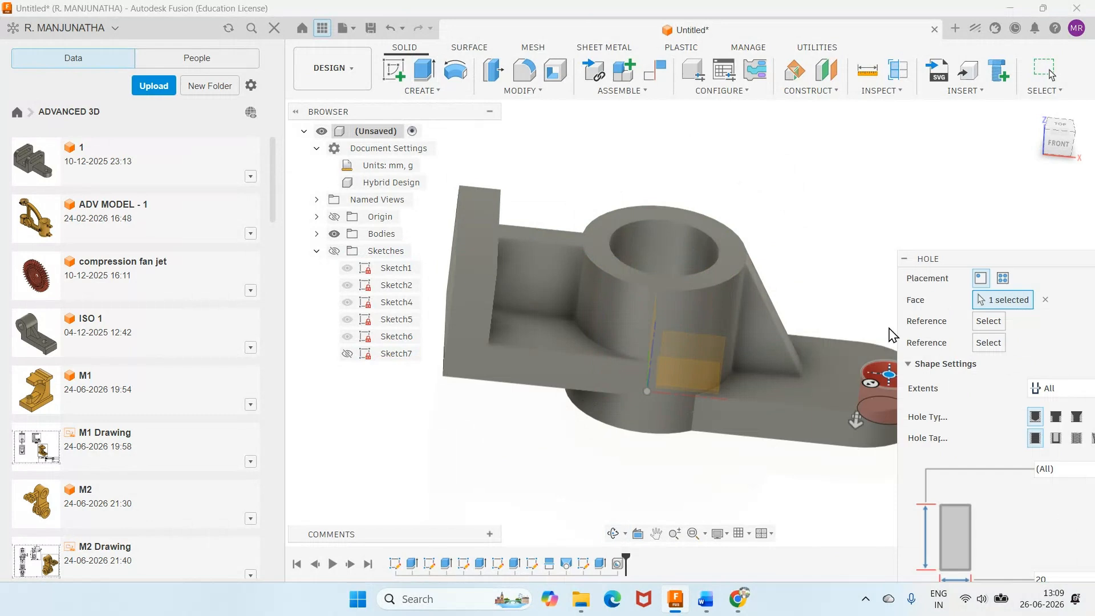
Check the flange hole in the reference drawing and place a 16 mm hole with the All extent on the vertical flange's inner face.
key("alt+Tab")
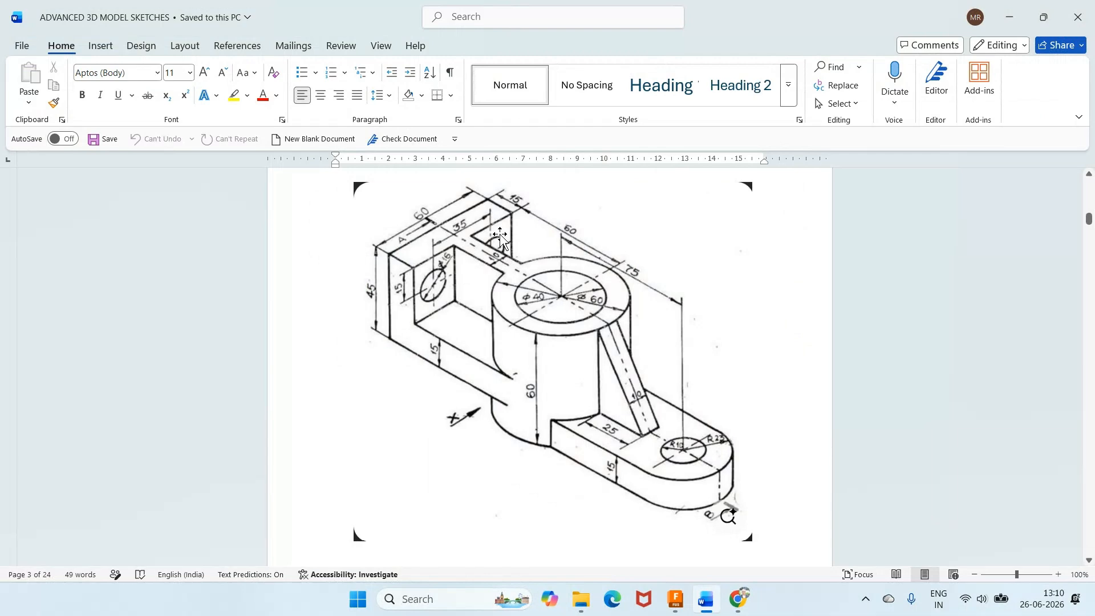
key("alt+Tab")
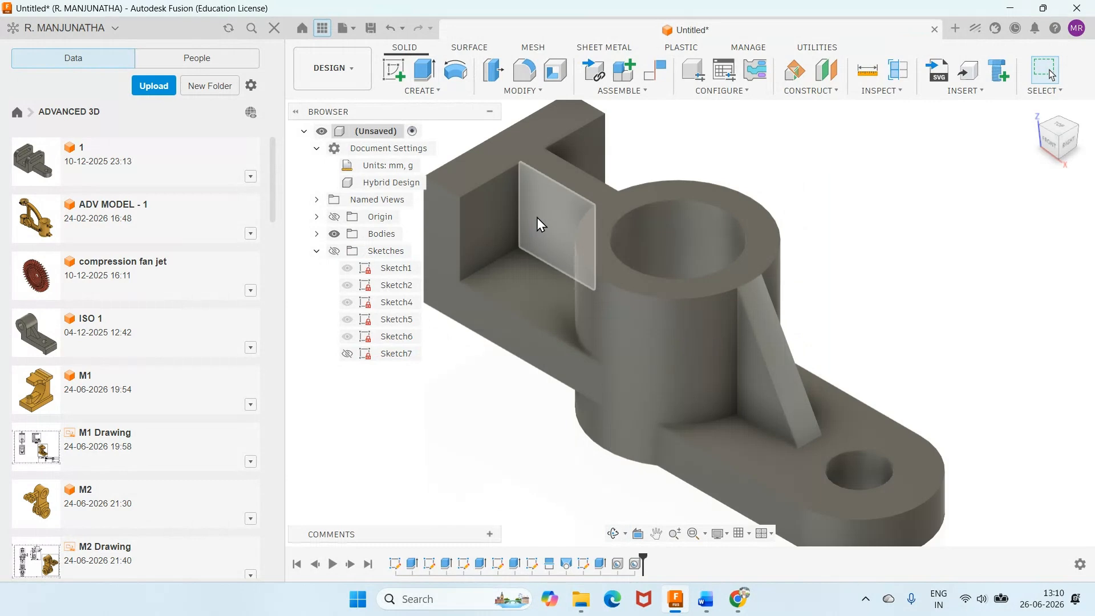
left_click(711, 606)
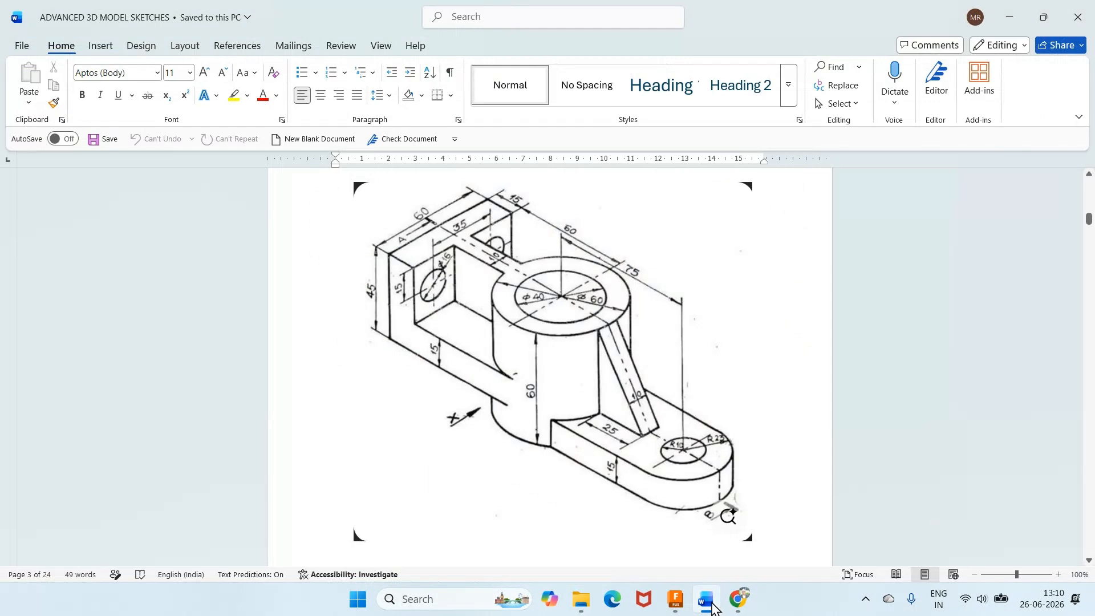
left_click(712, 606)
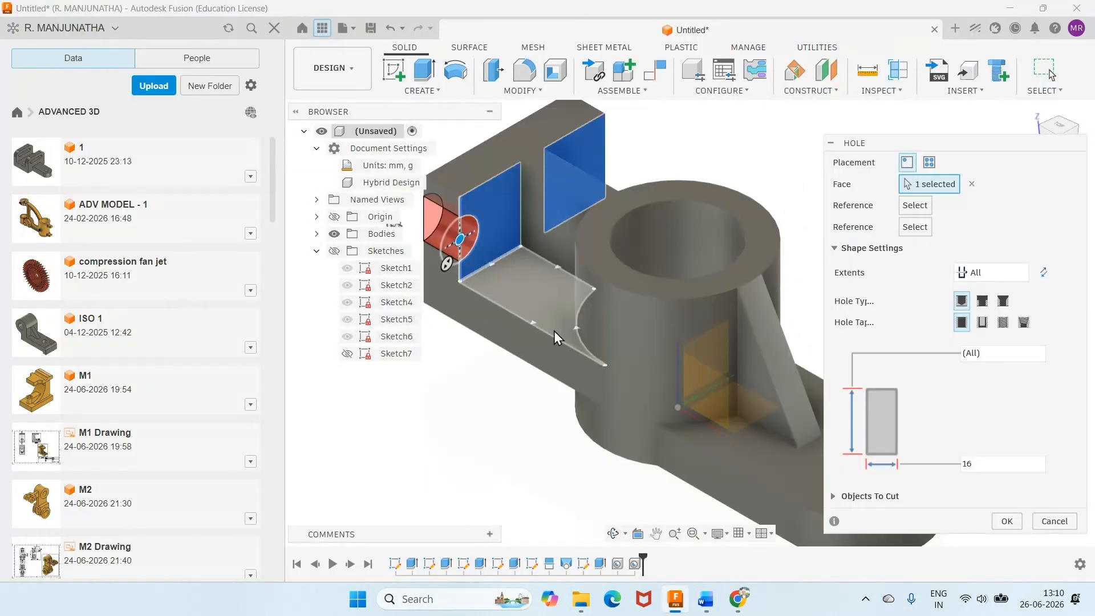
left_click_drag(460, 239, 490, 235)
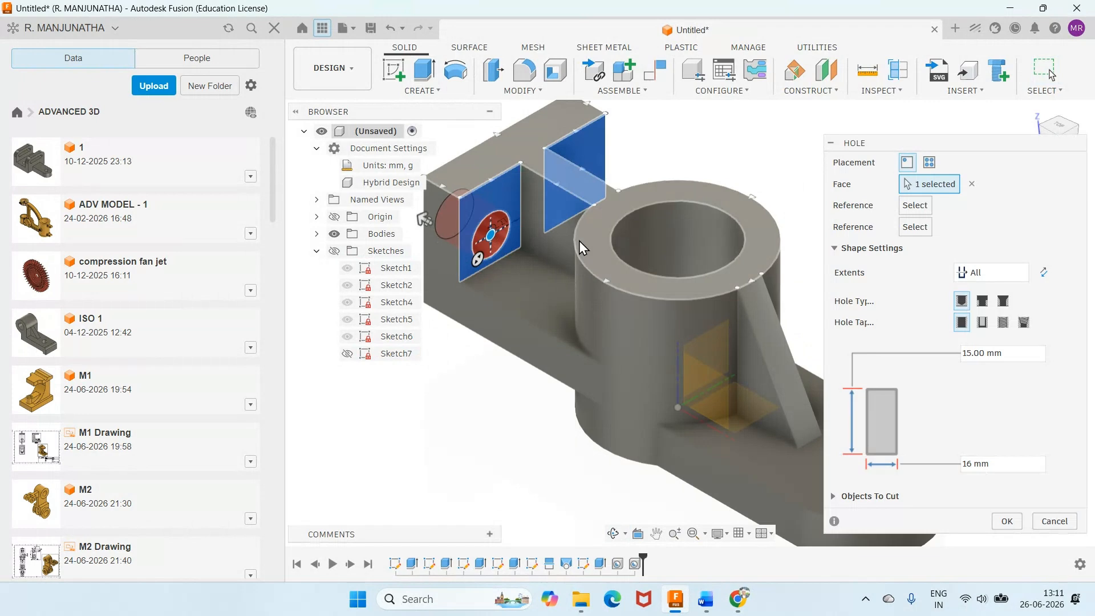
Locate the flange hole 12.5 mm from the face's outer vertical edge and 15 mm from its horizontal edge, and finish the hole.
left_click(461, 260)
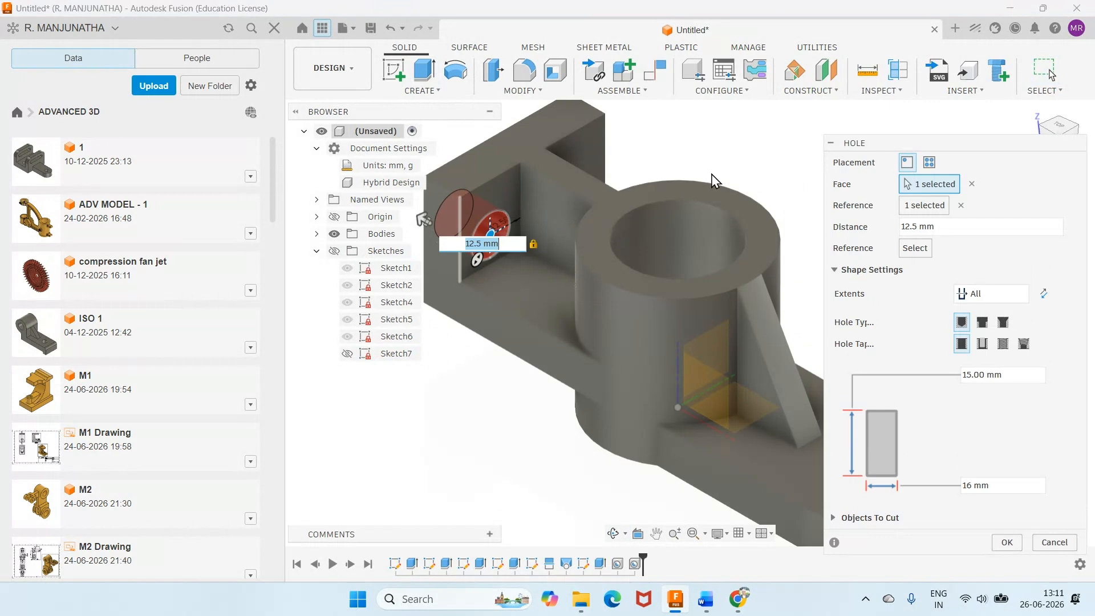
left_click(521, 189)
type("15")
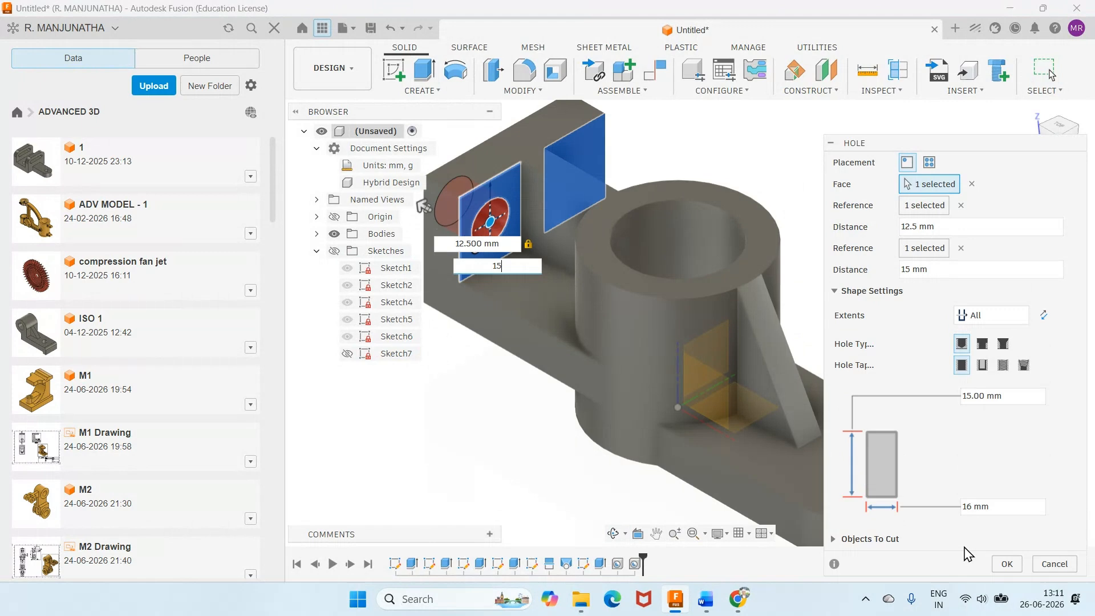
left_click(1007, 564)
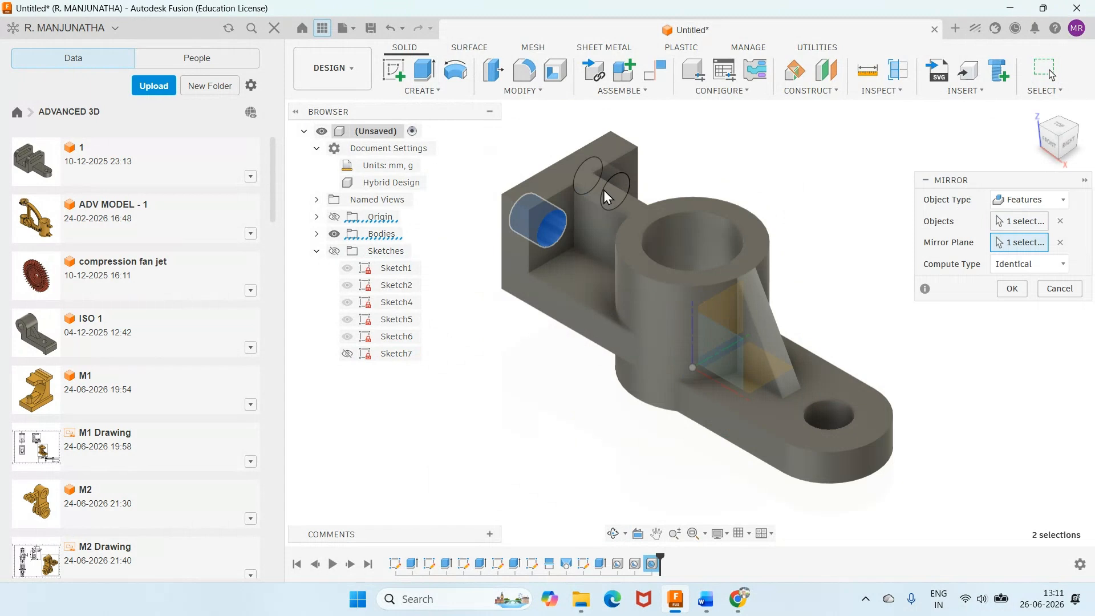
Mirror the 16 mm hole feature to the other side of the flange and apply a green appearance to the body.
key("Return")
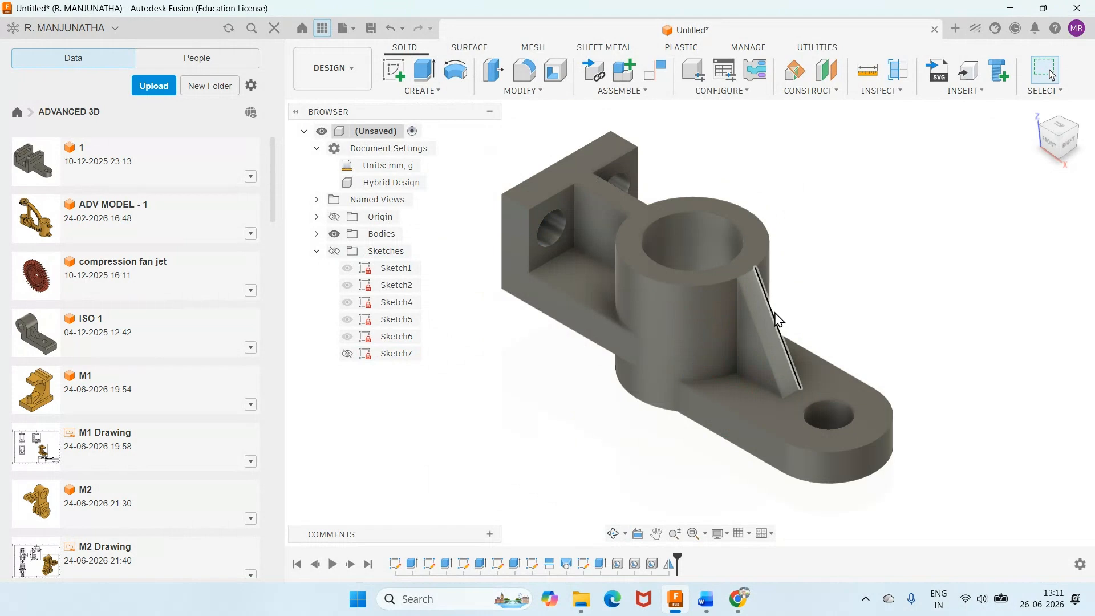
key("a")
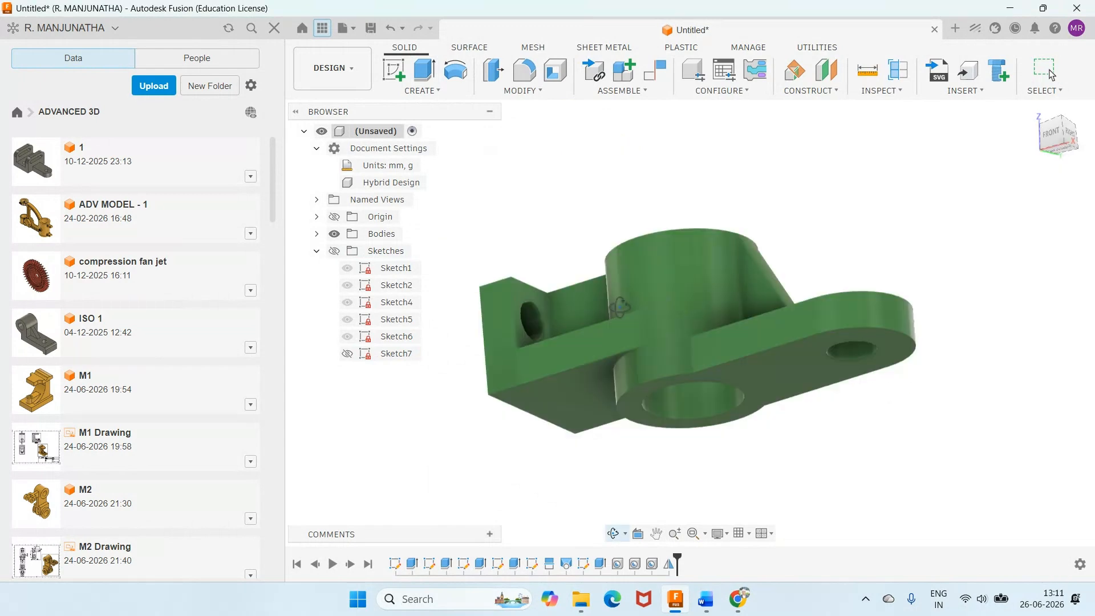
middle_click_drag(616, 217, 644, 328, "shift")
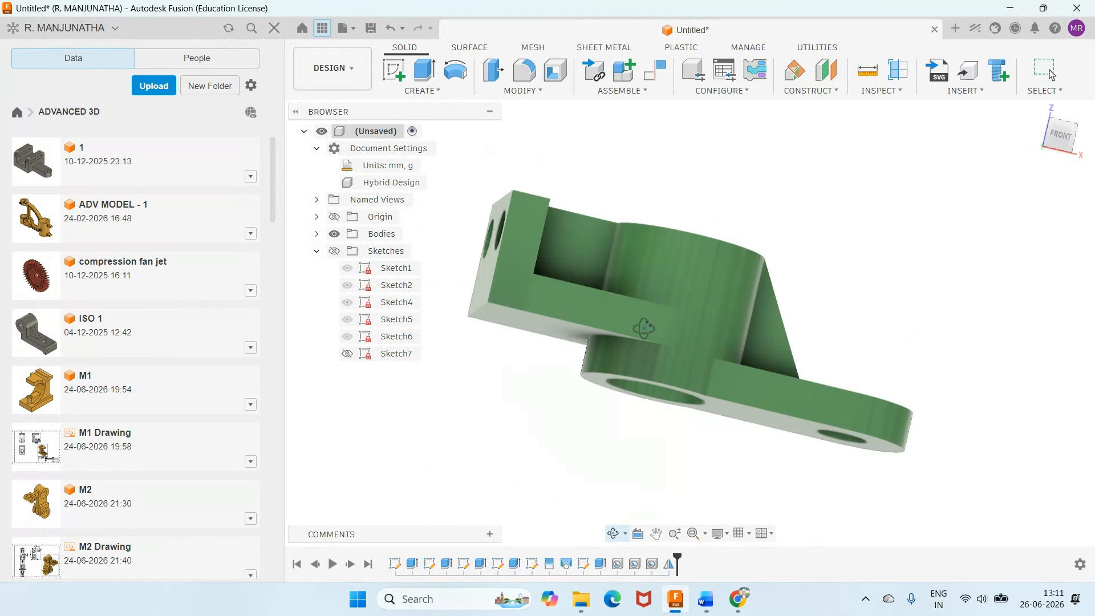